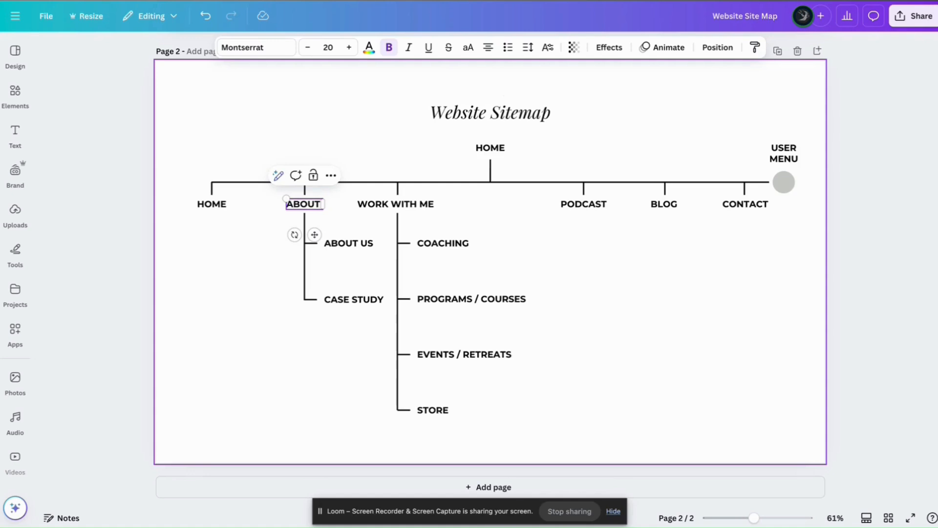
Rename the ABOUT heading in the website sitemap as ABOUT US
text(US)
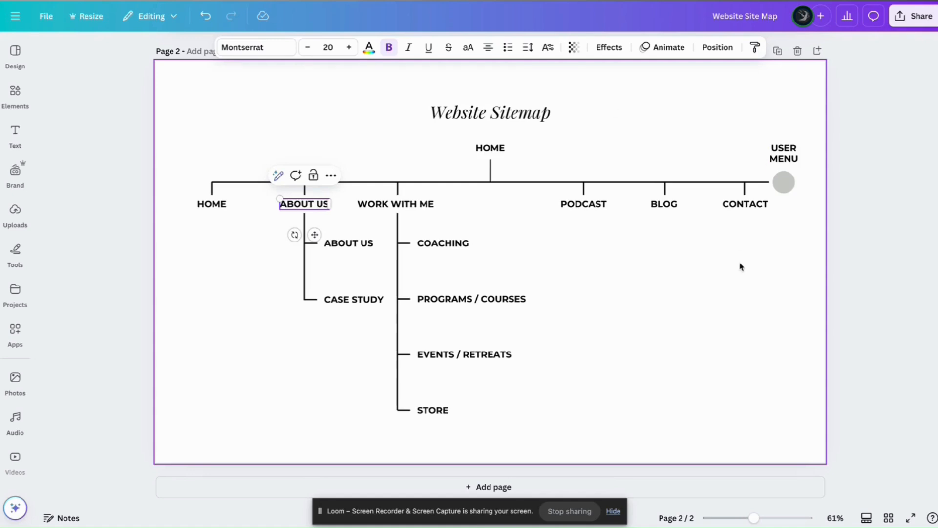
click(741, 268)
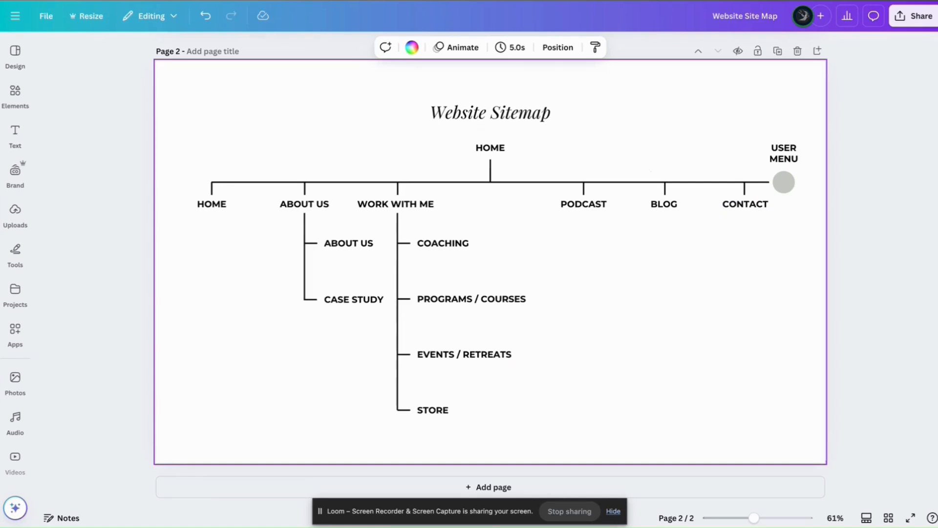
Switch to Kajabi and show the custom navigation menus of the website
key(ctrl+Tab)
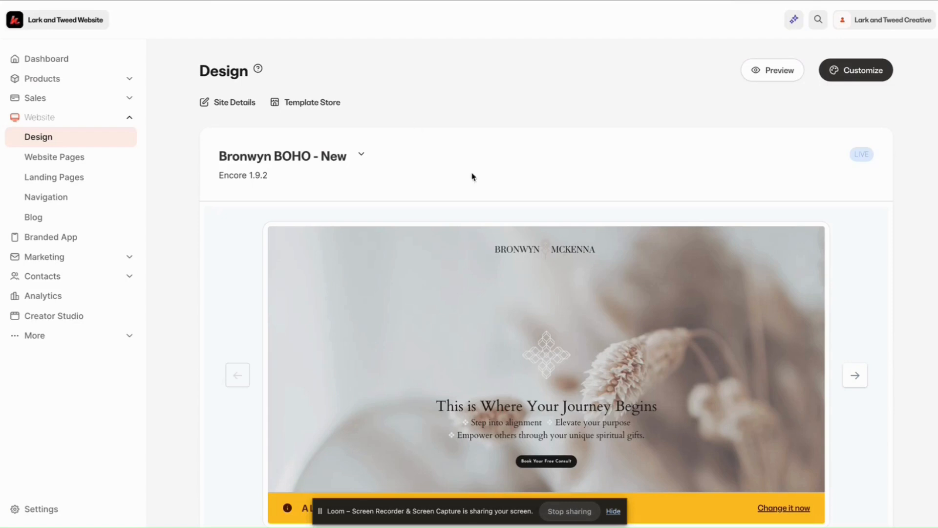
mouse_move(638, 295)
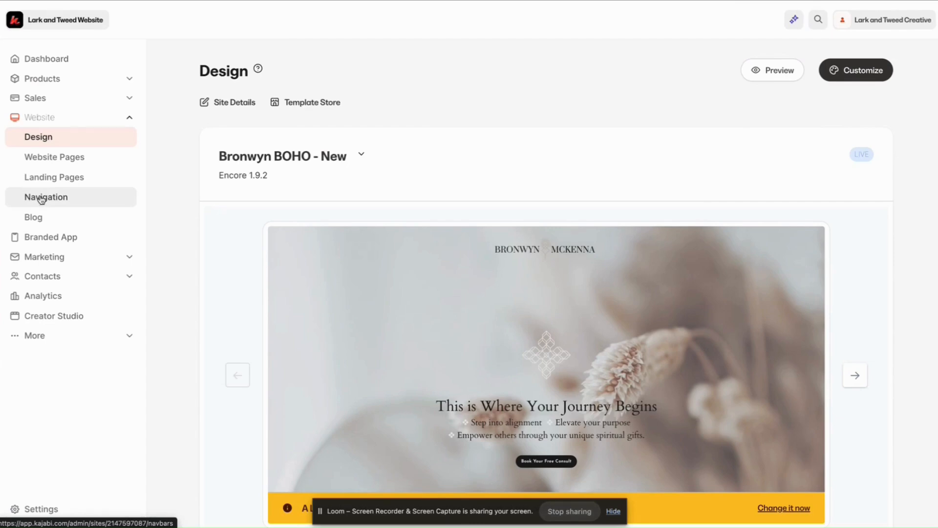
click(41, 200)
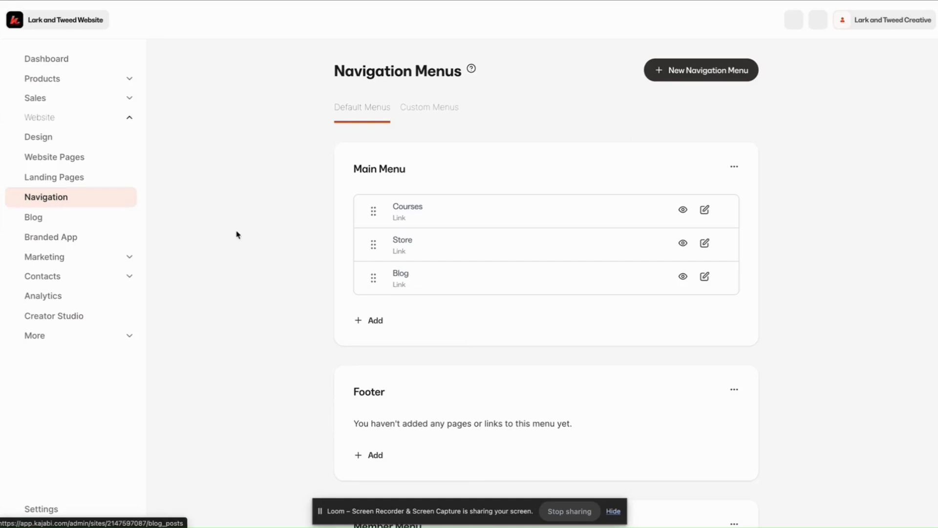
click(426, 110)
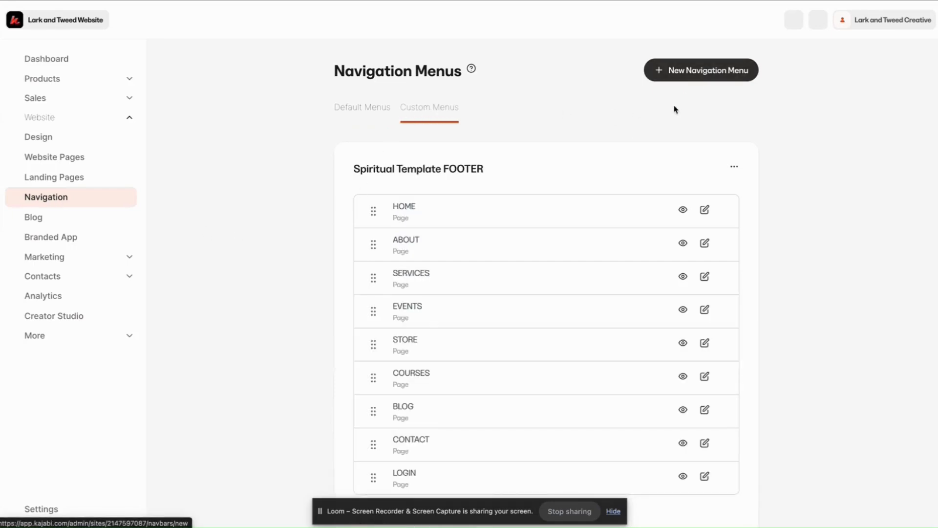
Check the sitemap in Canva, return to Kajabi and create a navigation menu titled "NEW Home Page Menu - Template"
key(ctrl+Tab)
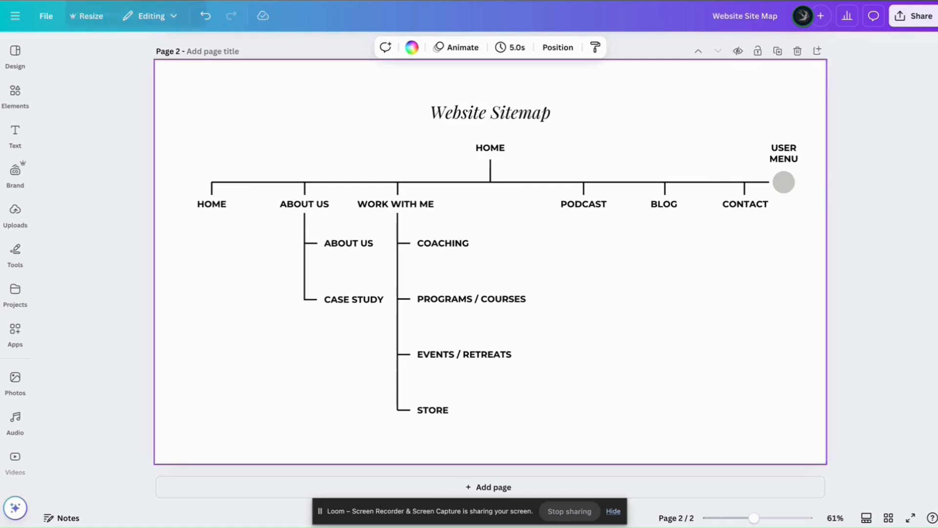
click(112, 1)
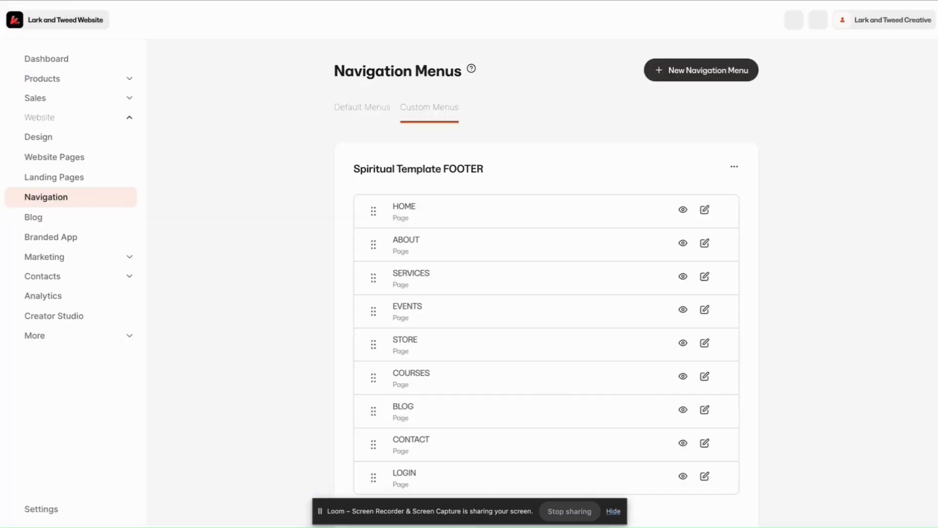
click(721, 71)
click(335, 131)
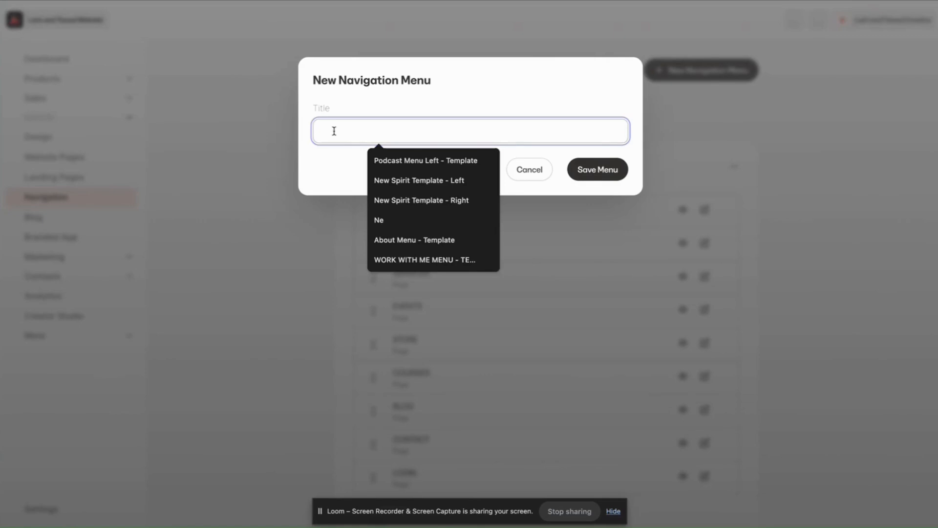
text(NEW)
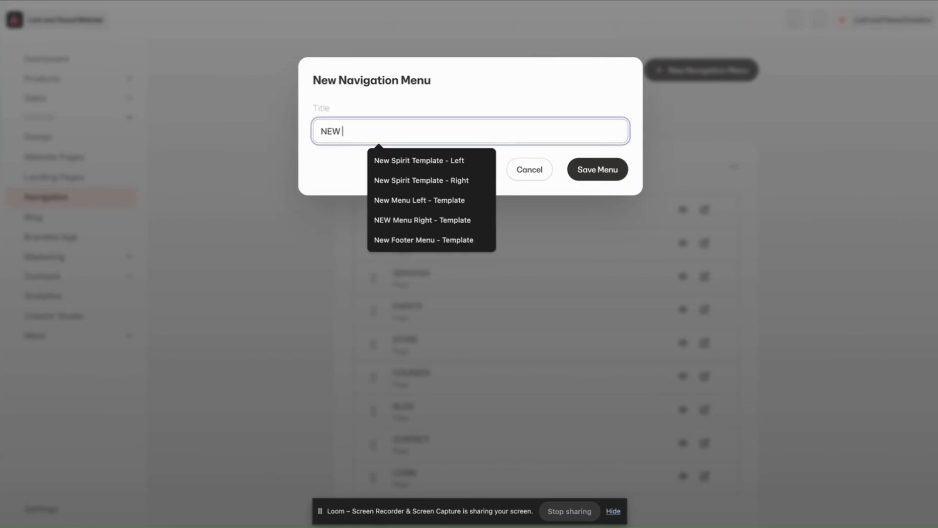
text( Home Page Menu -)
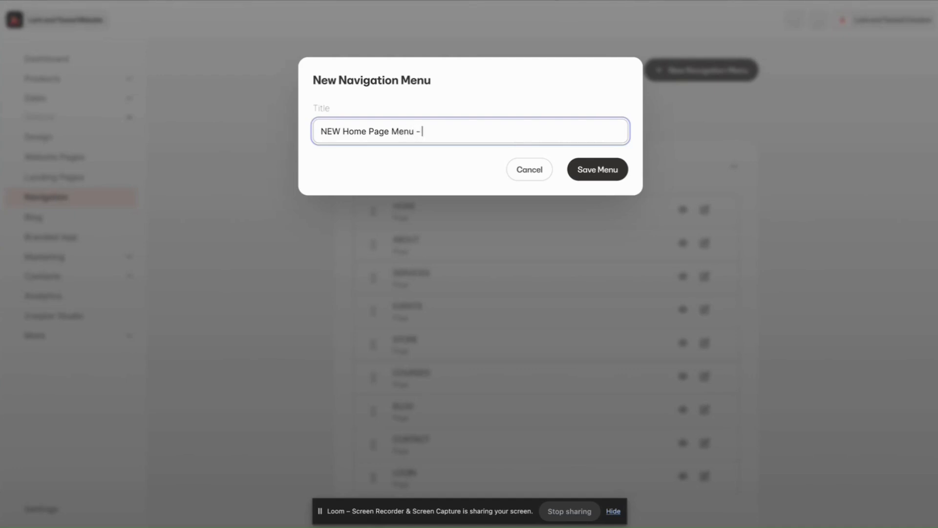
text( Template)
click(593, 171)
Start a page entry named HOME in the "NEW Home Page Menu - Template" menu
scroll(541, 261, down, 8)
scroll(541, 261, down, 10)
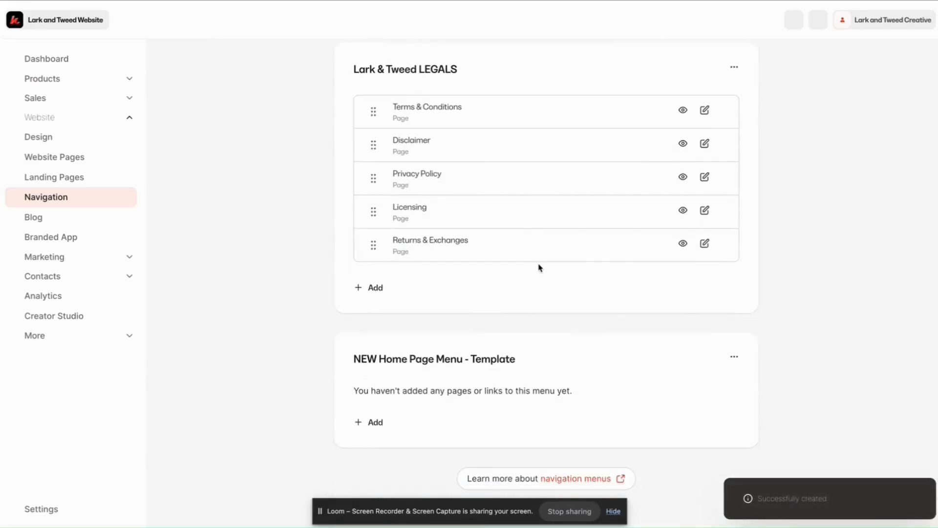
click(371, 423)
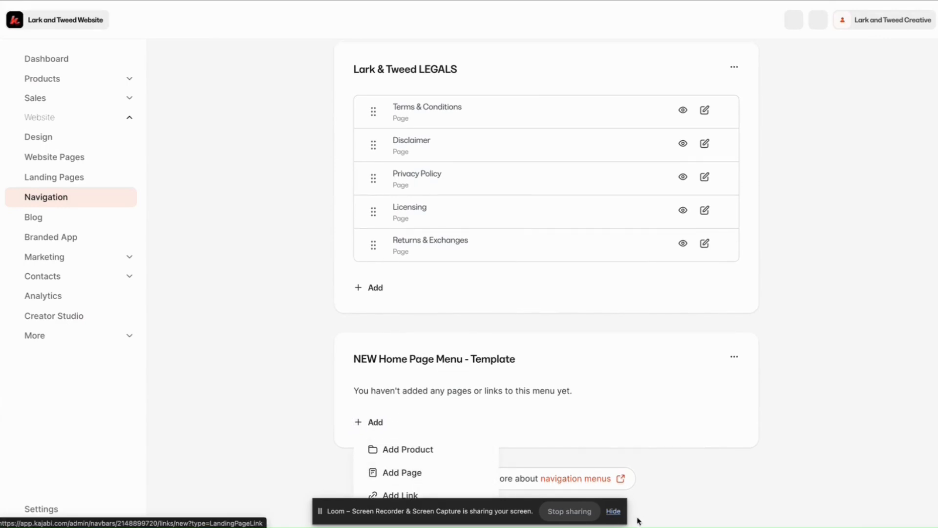
click(614, 512)
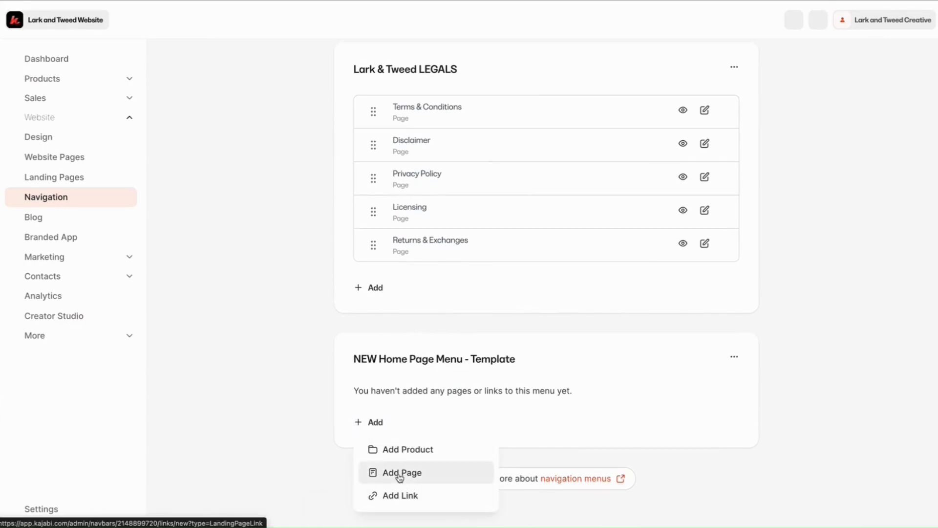
click(399, 474)
click(330, 130)
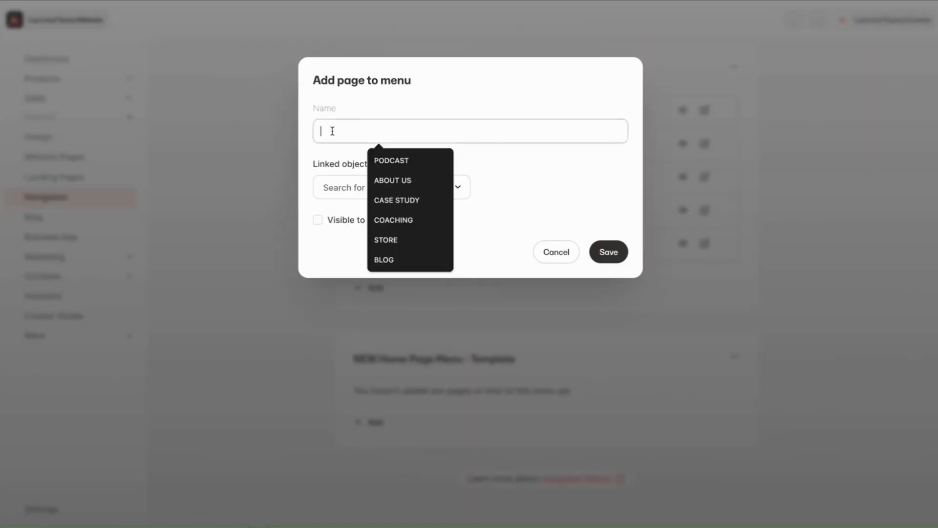
text(HOME)
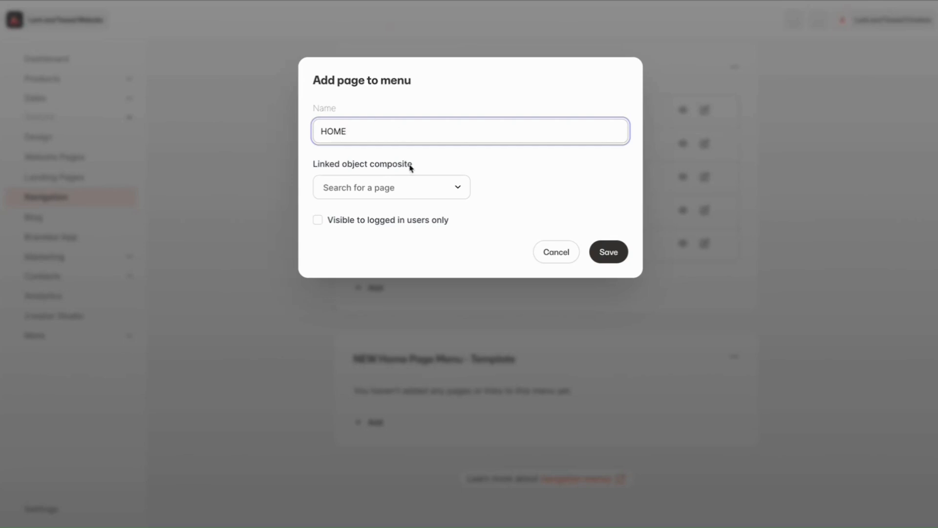
drag(347, 131, 326, 130)
text(ome)
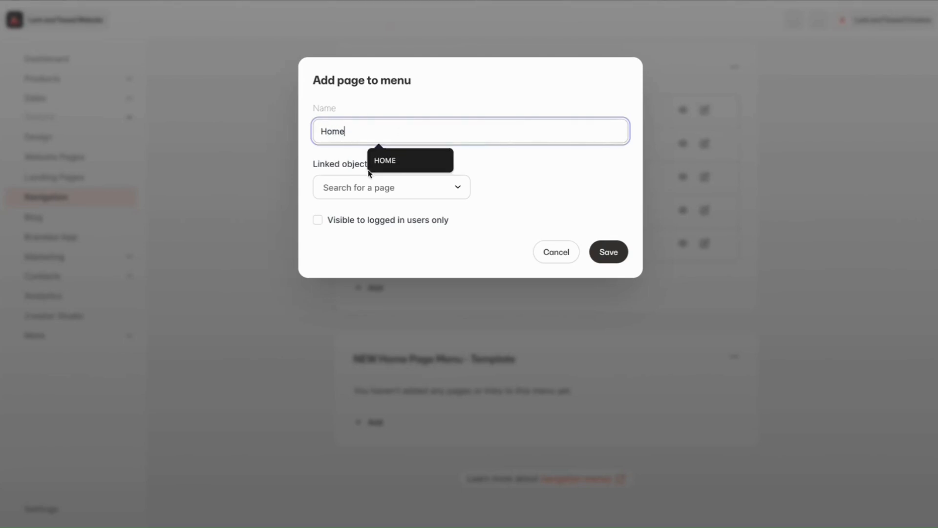
click(388, 164)
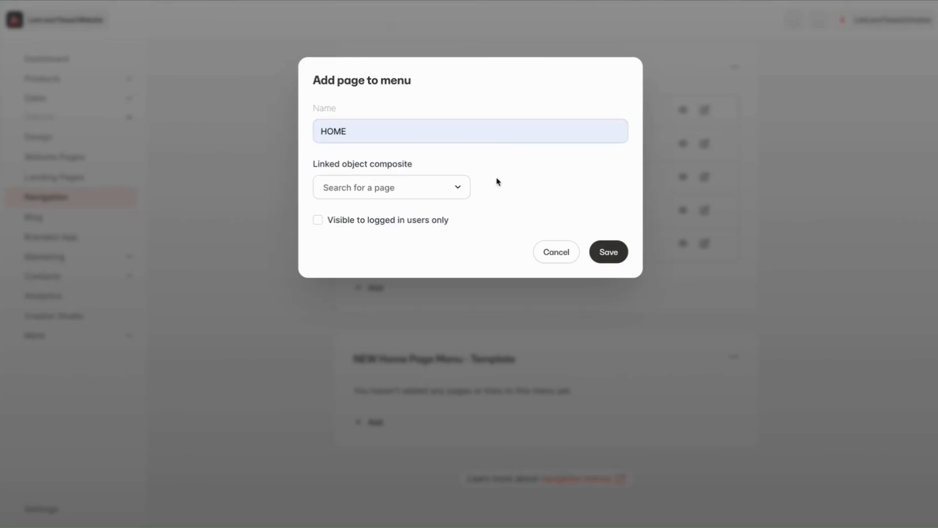
Link the HOME entry to the Home website page and save it to the menu
click(462, 188)
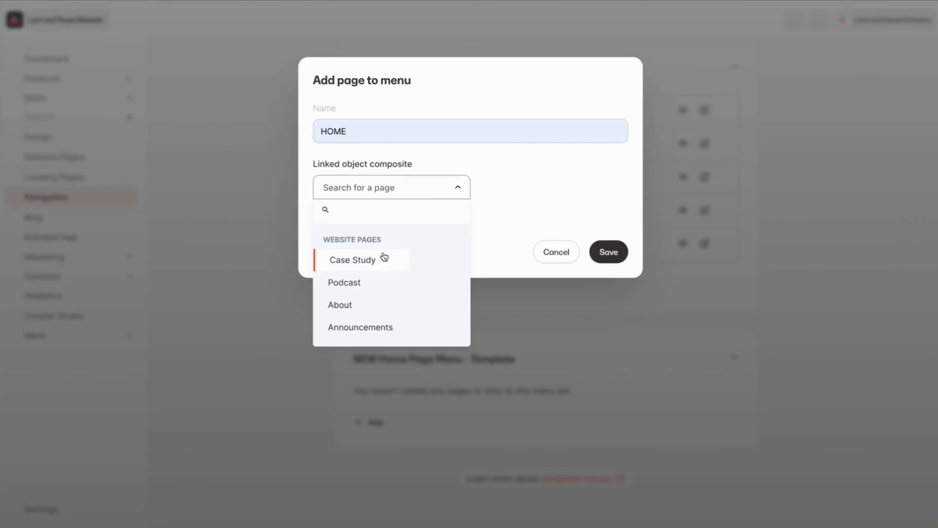
scroll(360, 301, down, 5)
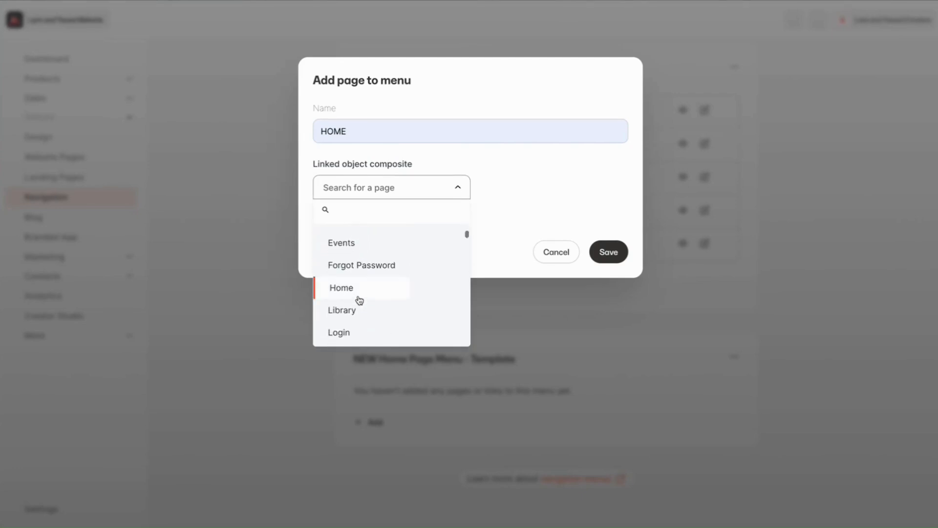
click(347, 289)
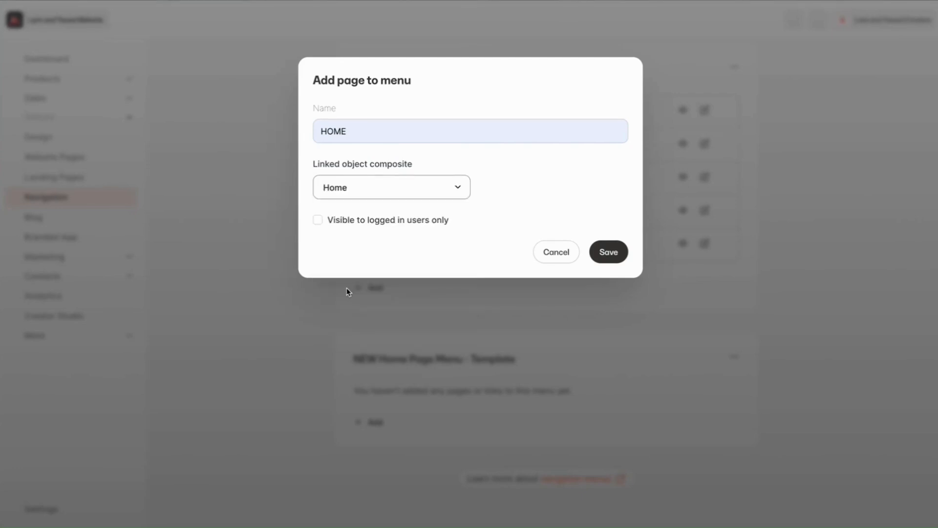
click(608, 252)
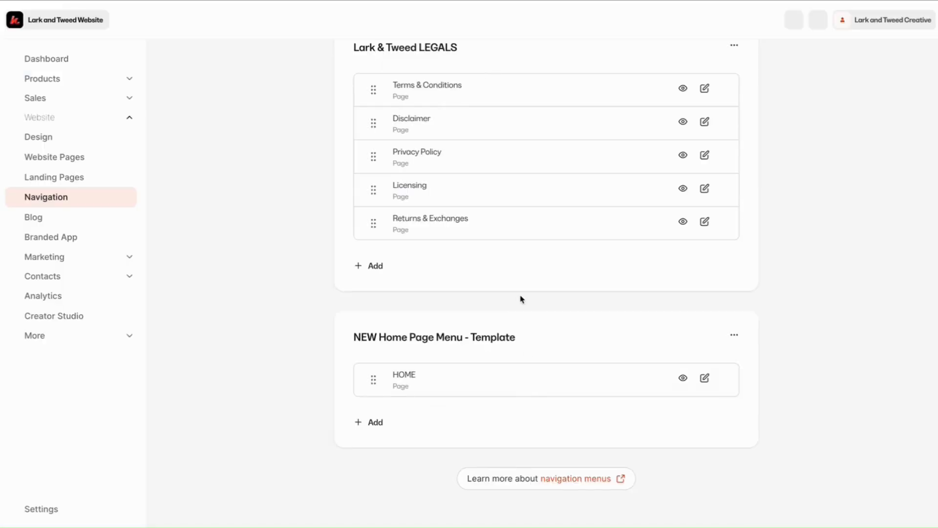
Create another navigation menu titled "NEW About Us Drop Down Menu - Template"
scroll(523, 293, up, 15)
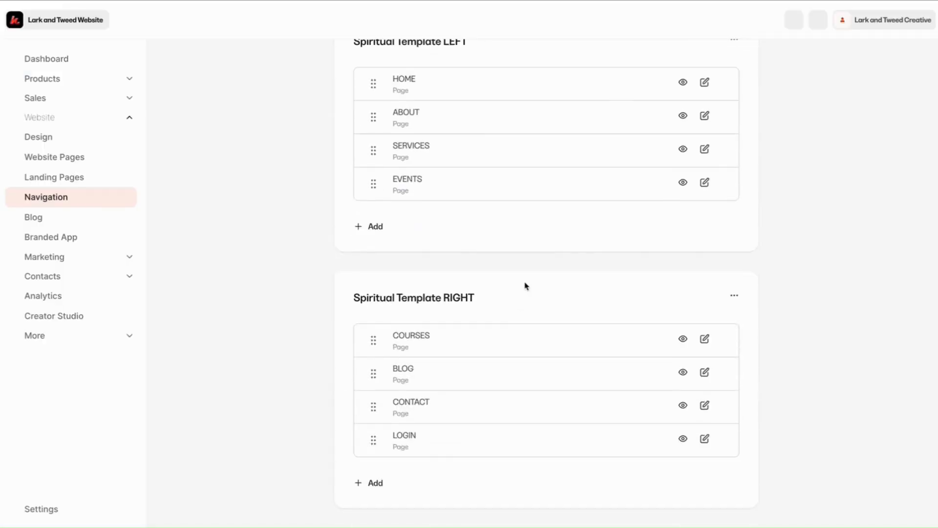
click(721, 69)
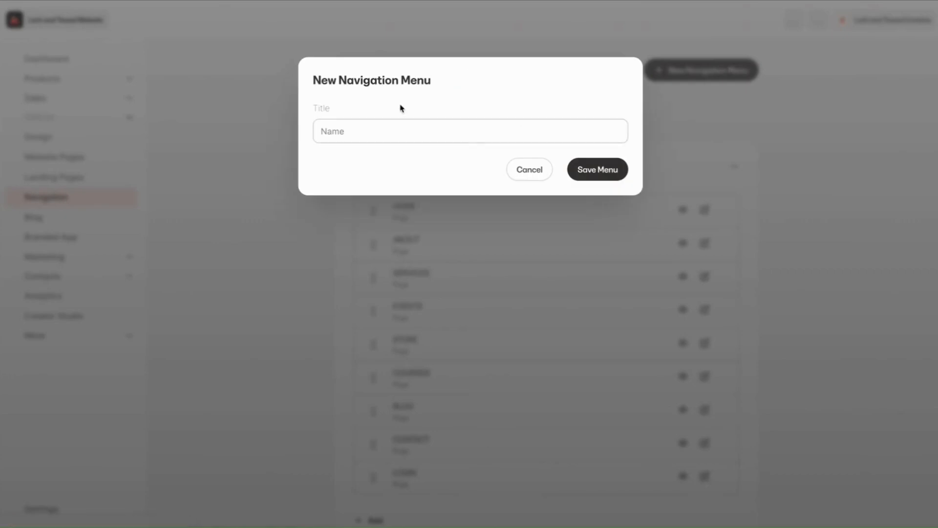
click(342, 130)
text(NEW )
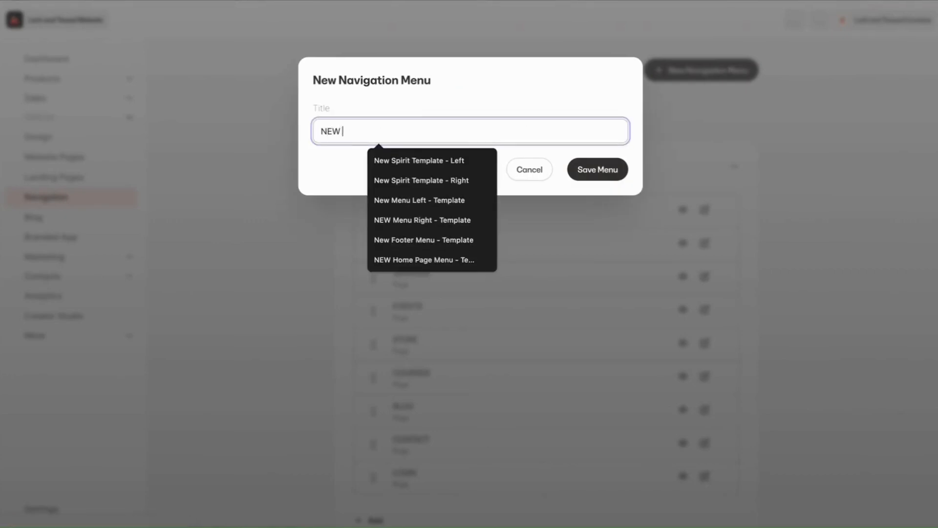
text(About US )
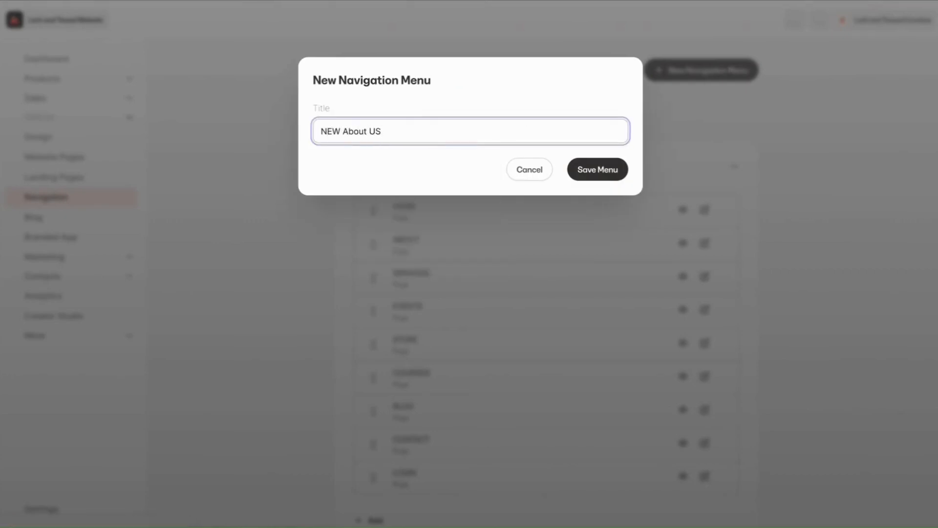
text(Drop Down Menu - Template)
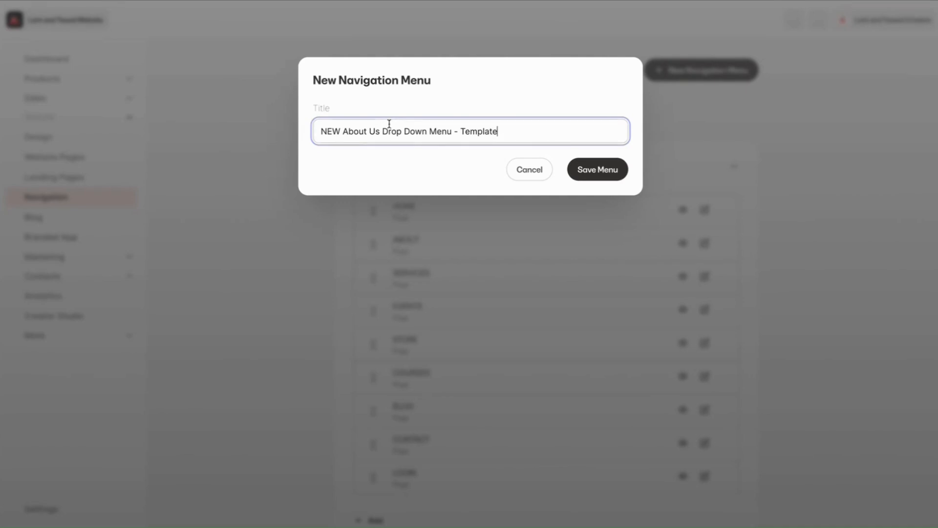
click(588, 171)
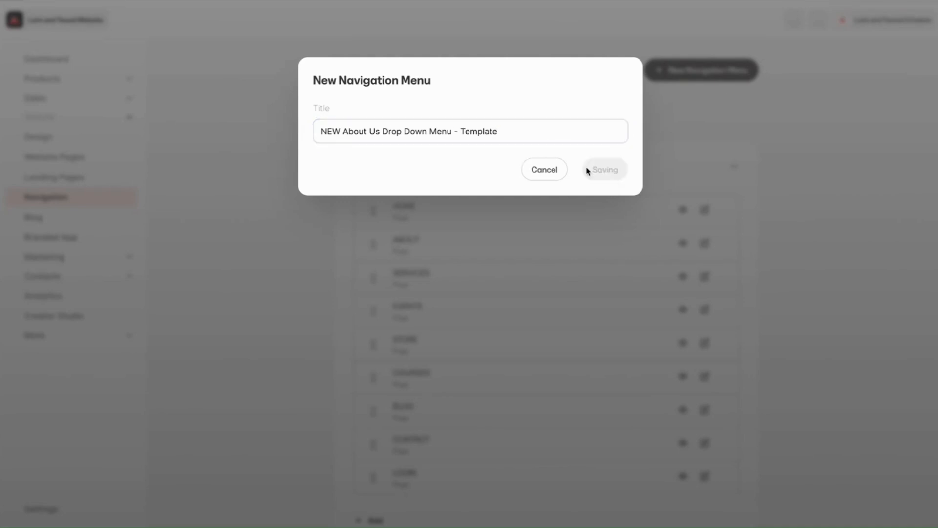
Check the About Us branch of the Canva sitemap, then start a page entry named ABOUT US in Kajabi's "NEW About Us Drop Down Menu - Template"
scroll(563, 186, down, 10)
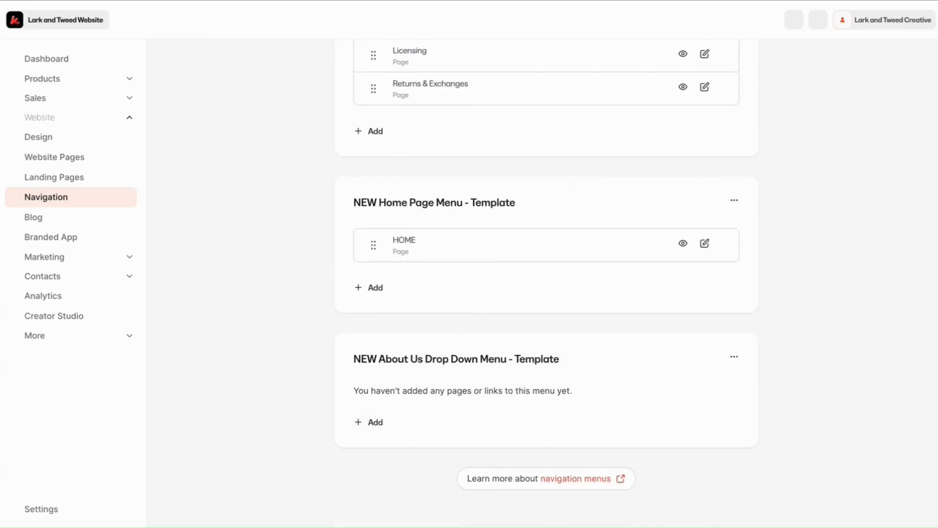
click(196, 0)
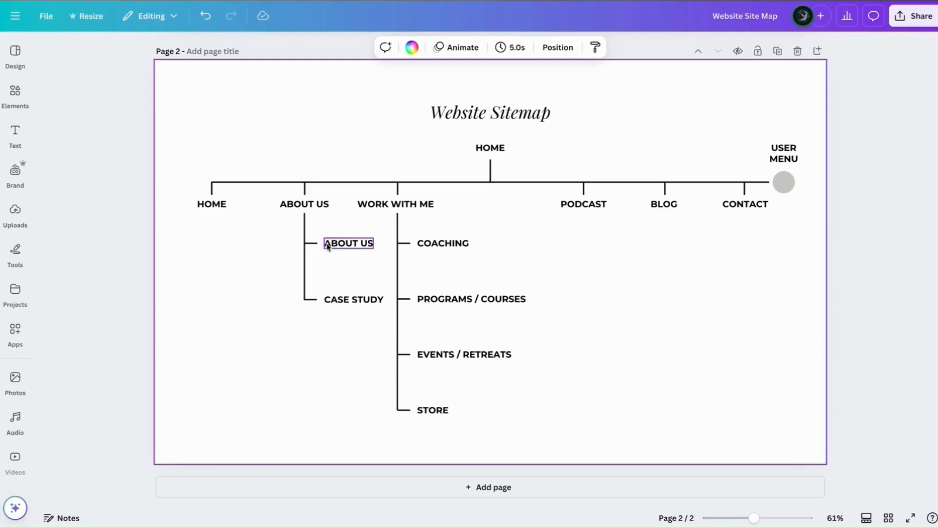
click(175, 4)
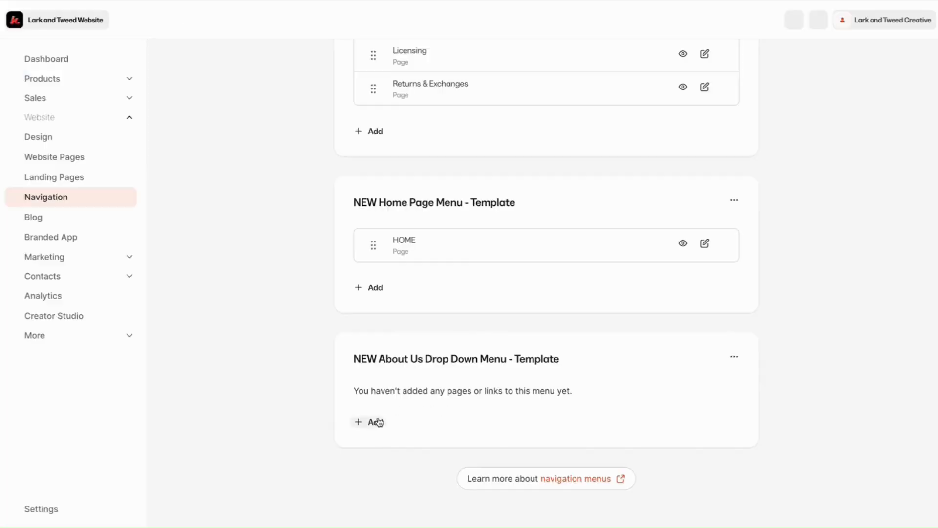
click(379, 422)
click(402, 472)
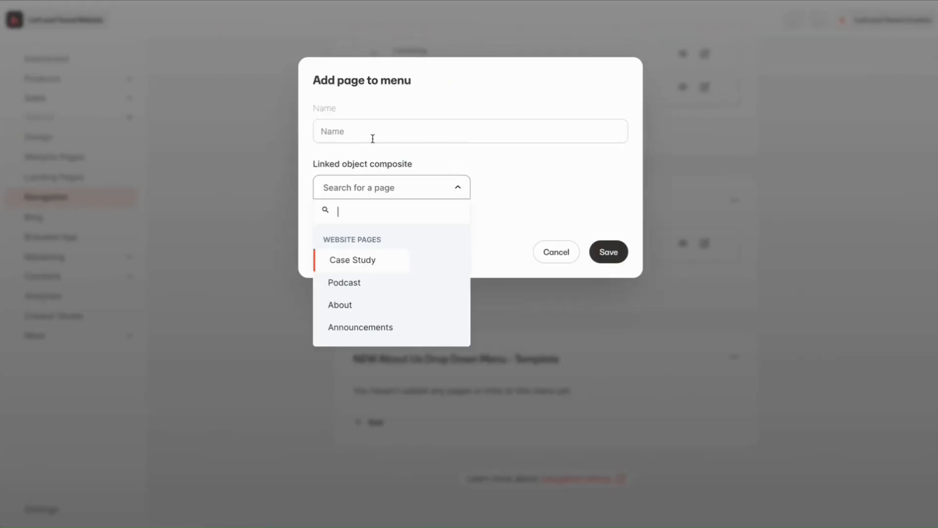
click(341, 132)
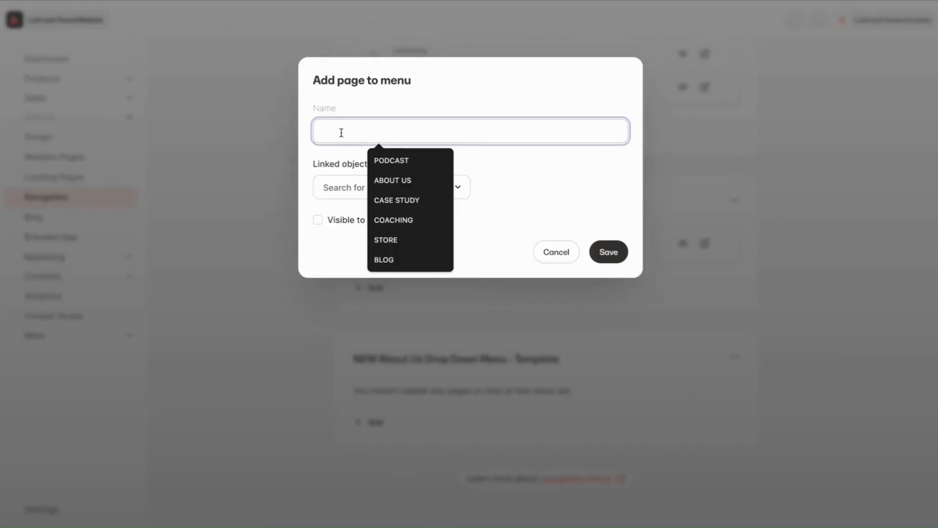
click(404, 180)
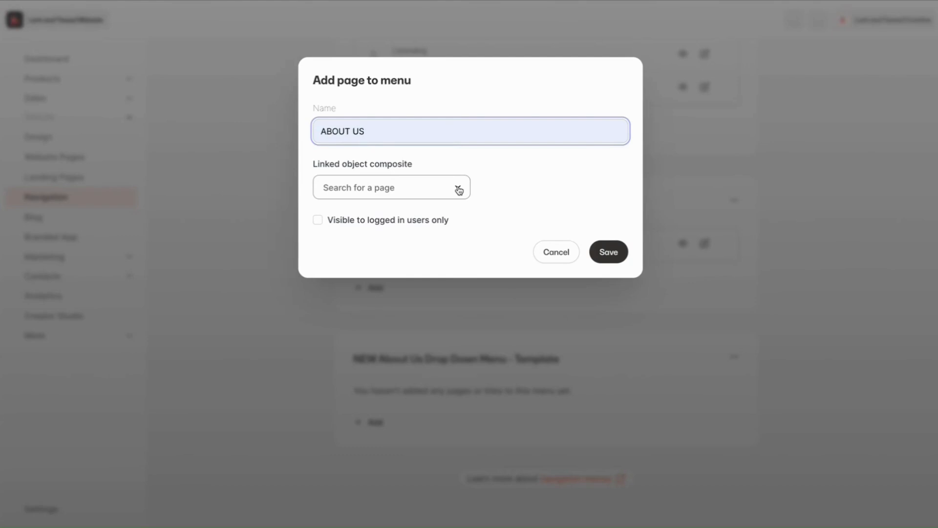
Link the ABOUT US entry to the About website page and save it to the drop-down menu
click(459, 190)
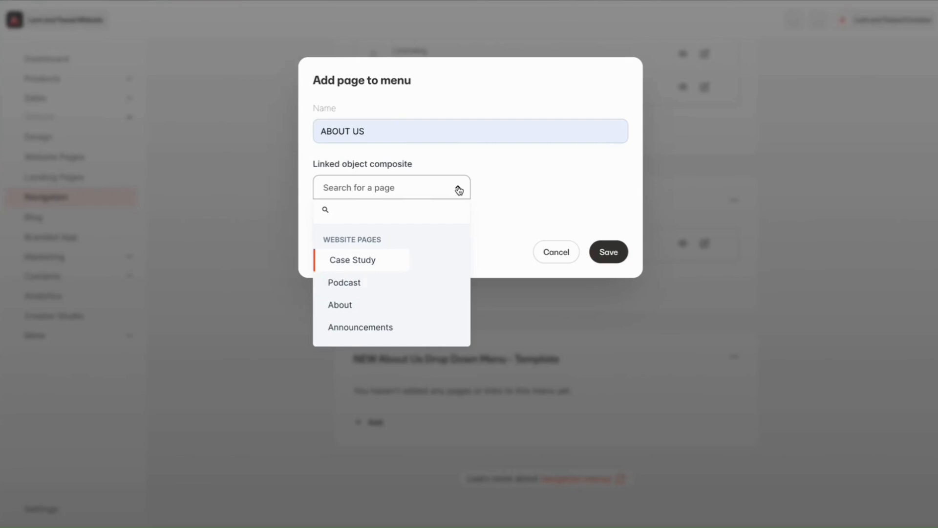
click(348, 306)
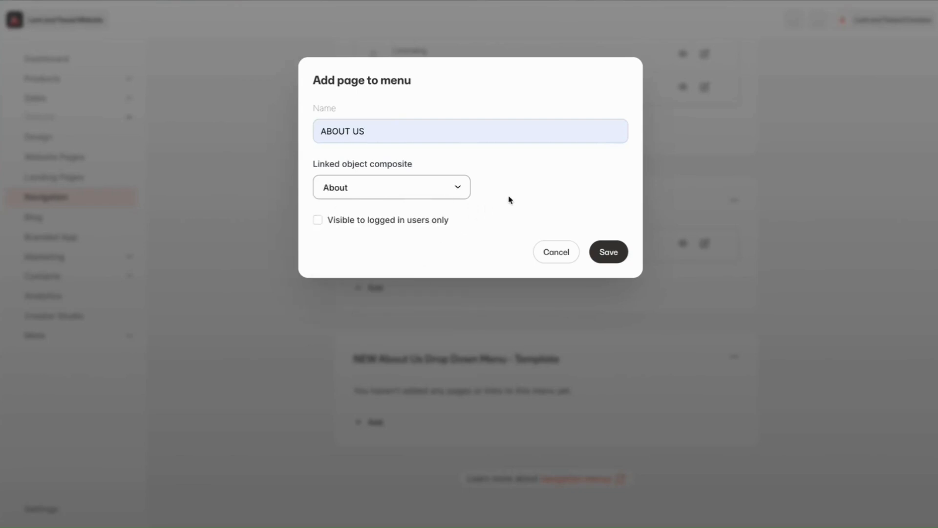
click(609, 252)
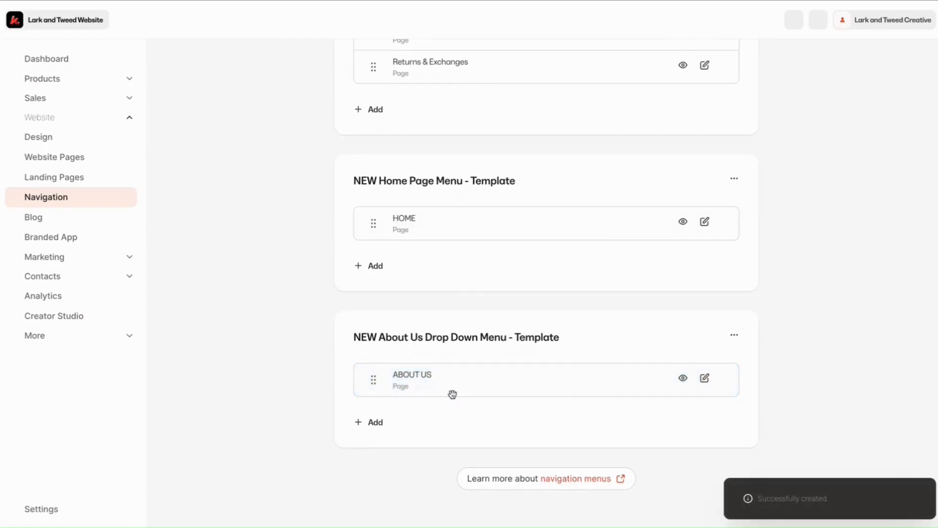
Rename the ABOUT US entry in the "NEW About Us Drop Down Menu - Template" menu to ABOUT and save it
click(705, 378)
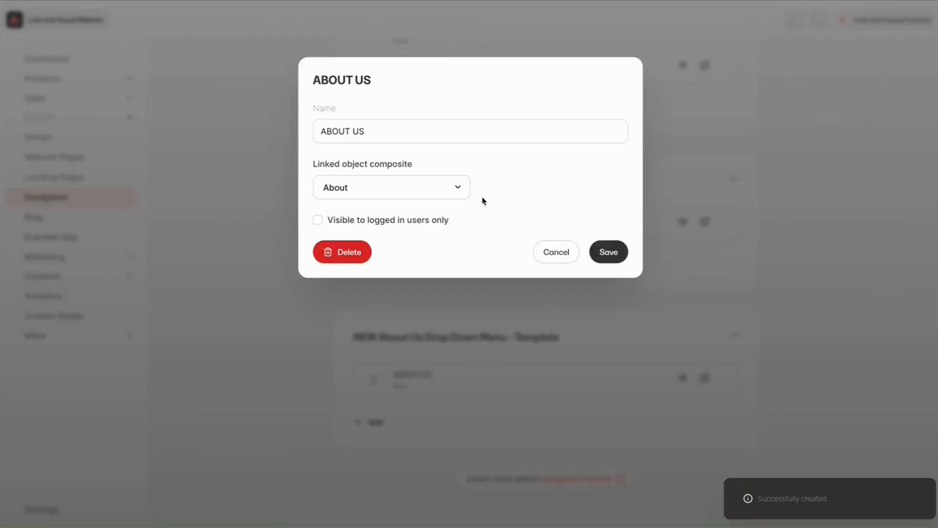
click(362, 130)
key(BackSpace)
key(BackSpace)
key(BackSpace)
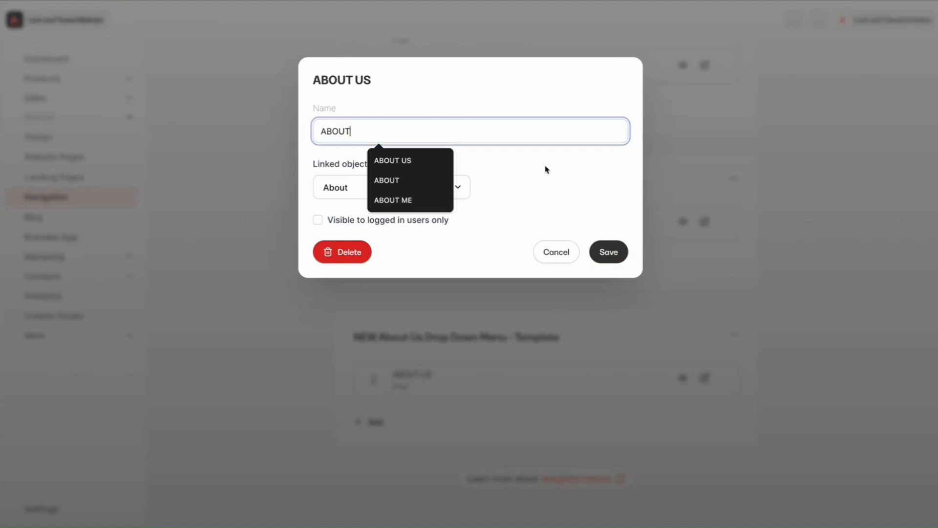
click(523, 174)
click(607, 253)
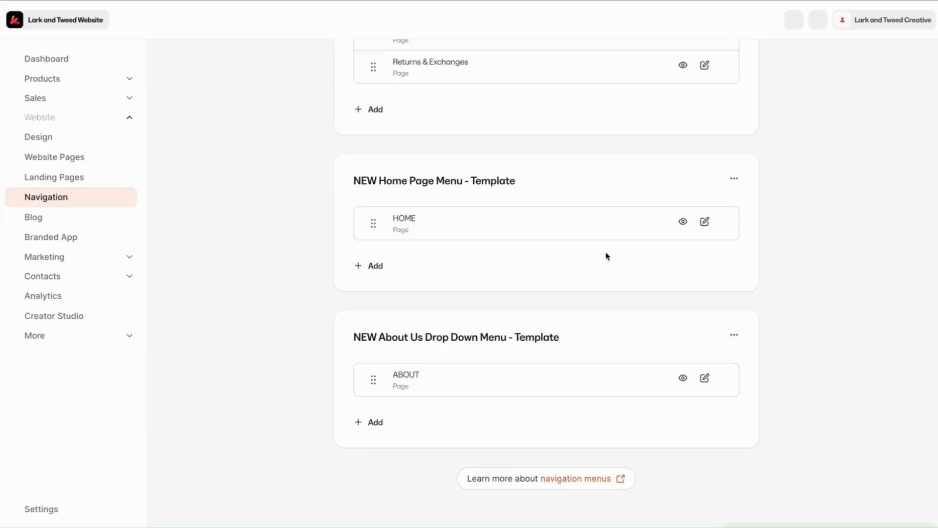
Add a page entry named CASE STUDY, linked to the Case Study page, to the "NEW About Us Drop Down Menu - Template" menu
click(373, 424)
click(277, 349)
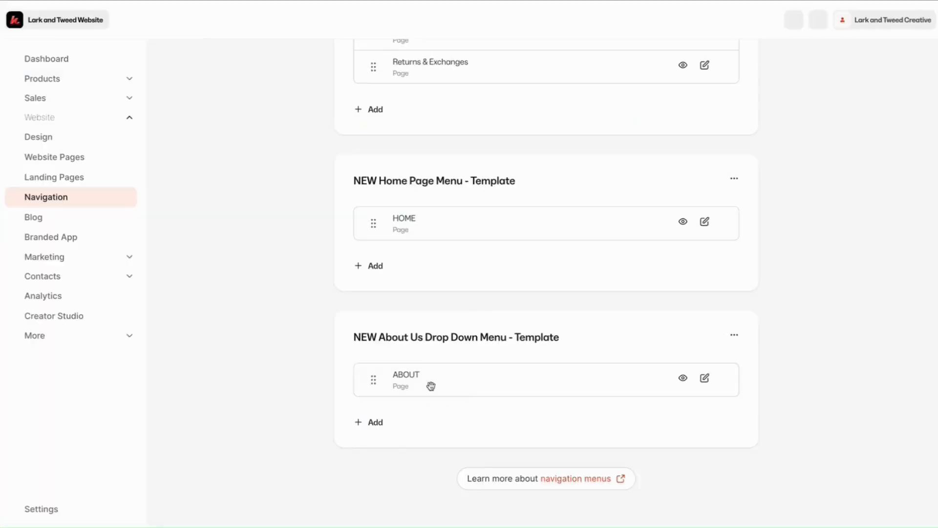
click(376, 421)
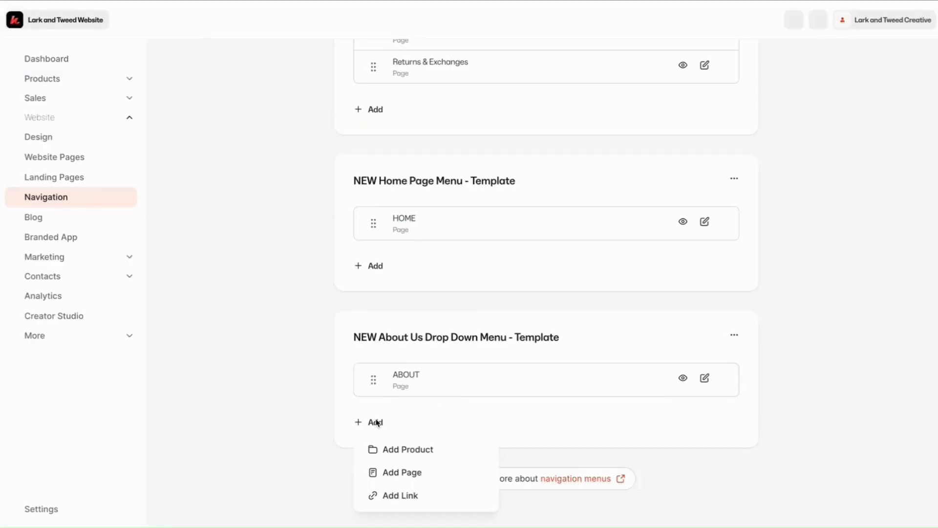
click(406, 474)
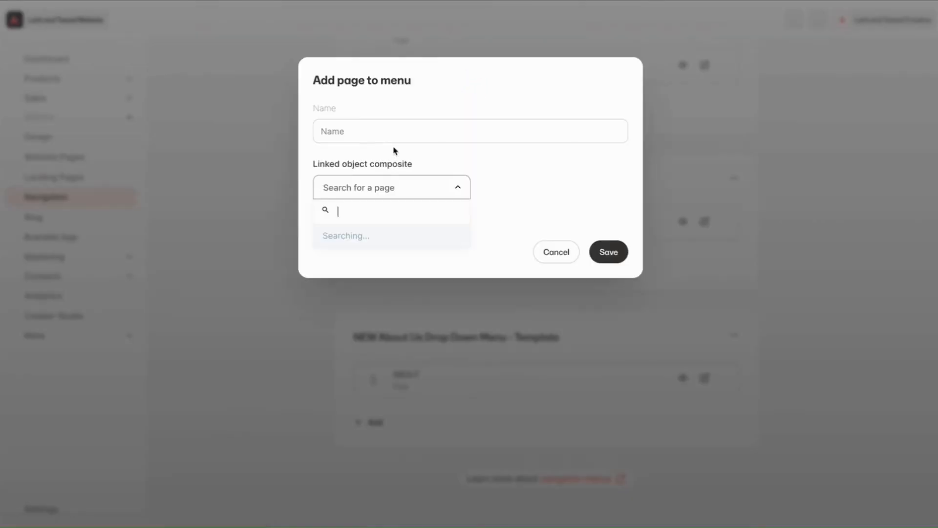
click(360, 135)
text(CA)
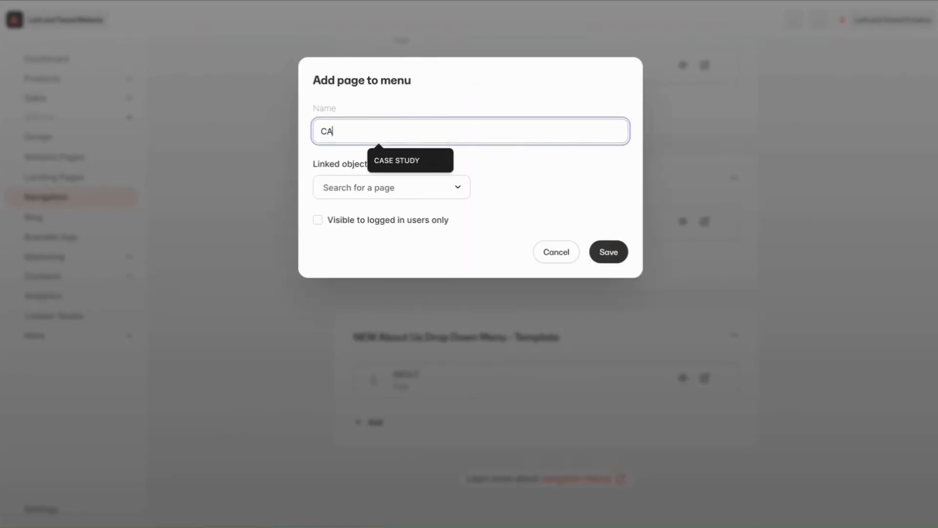
text(SE)
click(396, 160)
click(458, 190)
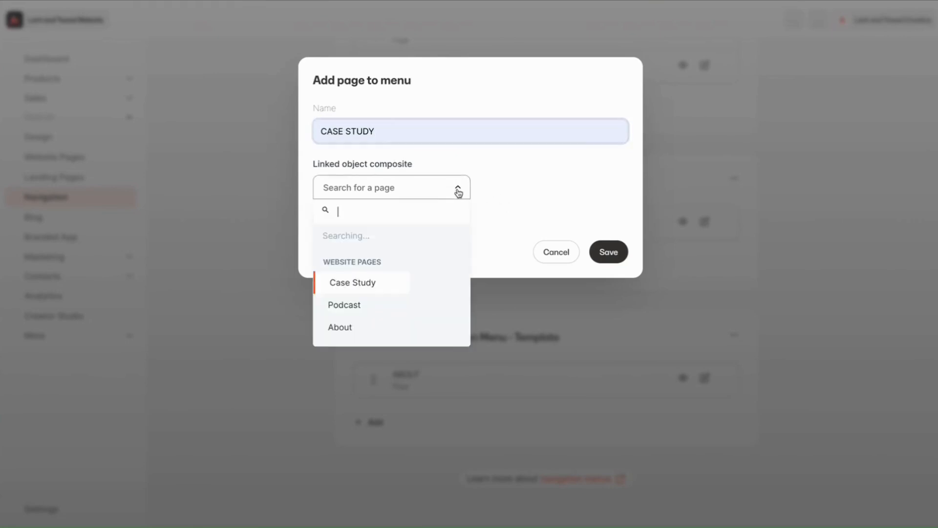
click(362, 263)
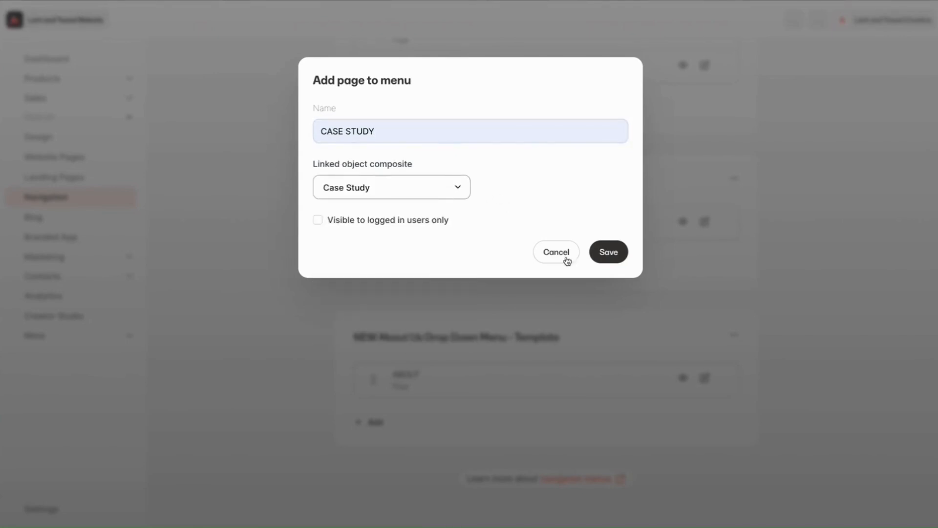
click(608, 254)
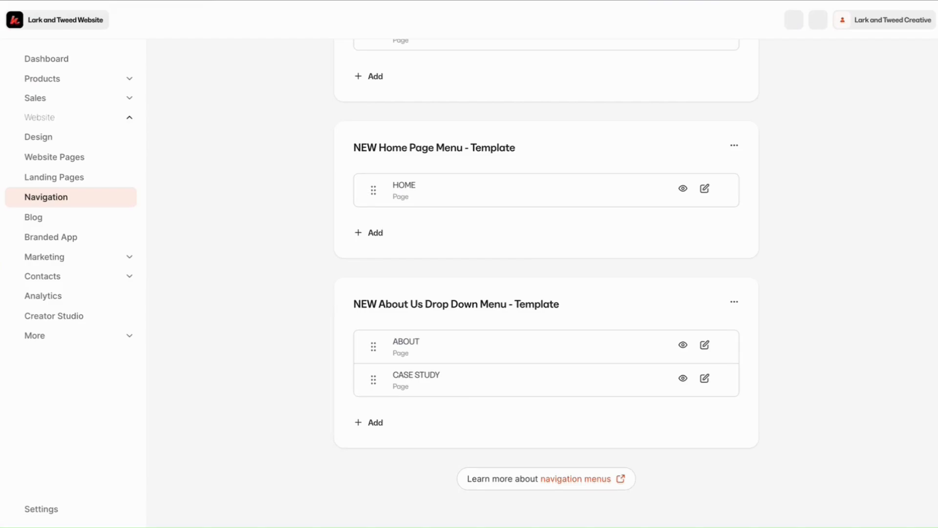
Start a new navigation menu with the title "NEW Work With Me Drop Down Menu - Temp"
scroll(527, 264, up, 20)
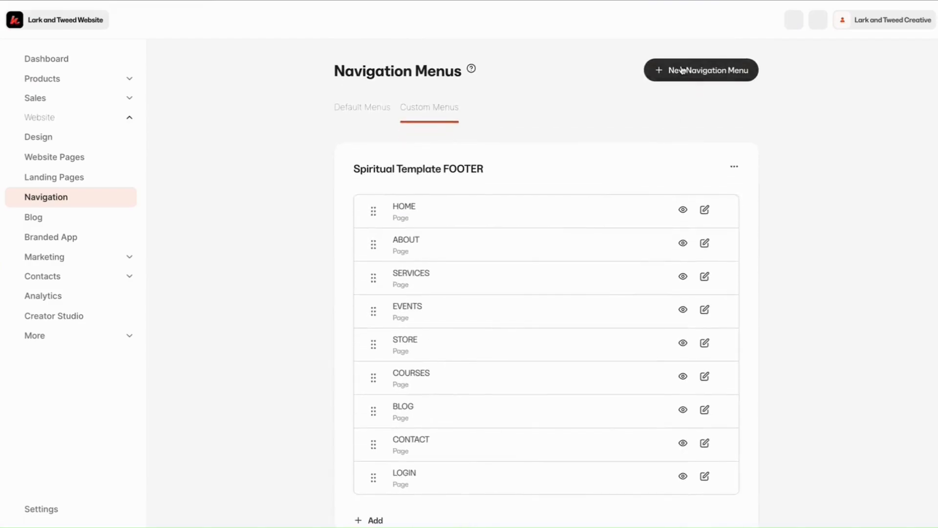
click(675, 70)
click(348, 130)
text(NE)
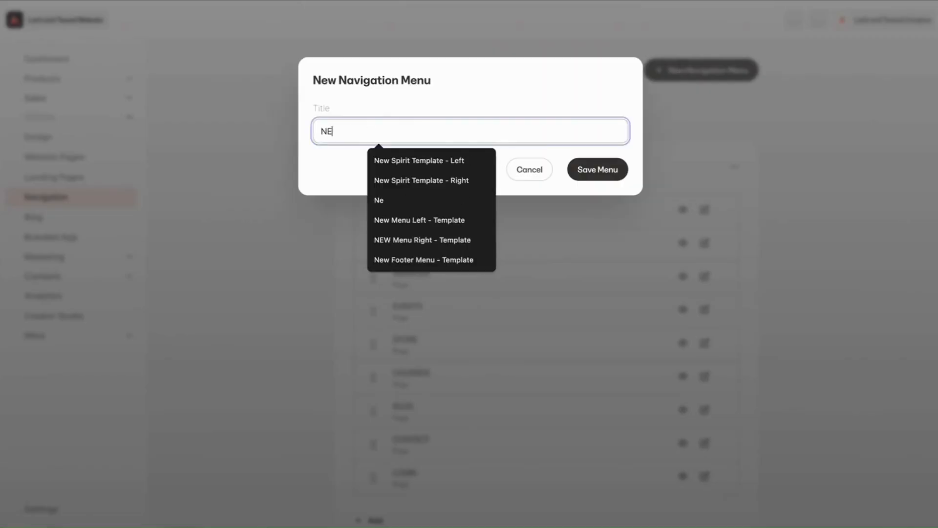
text(W W)
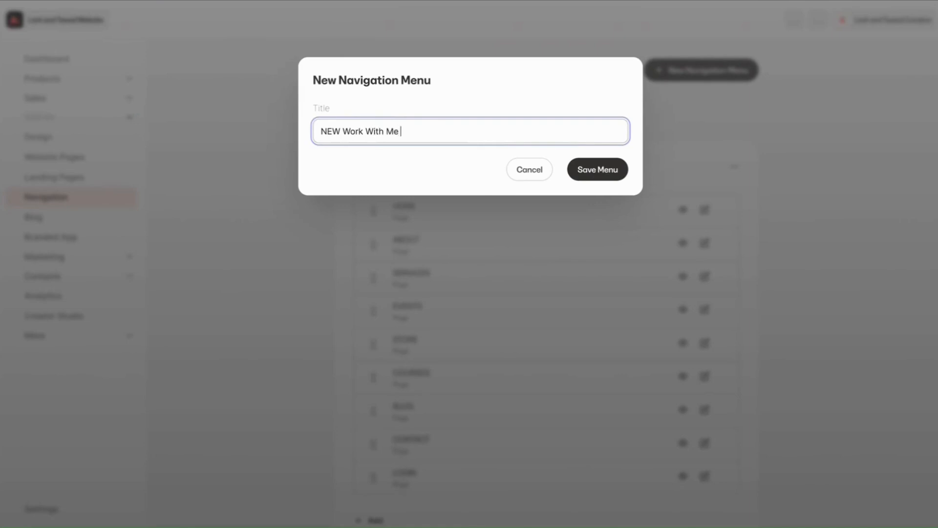
text(ork With Me Drop Down Menu - Temp)
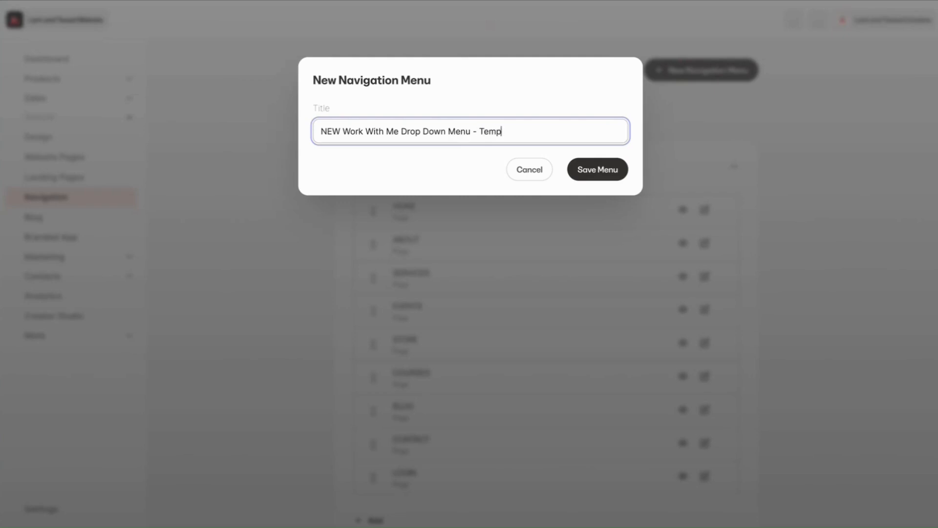
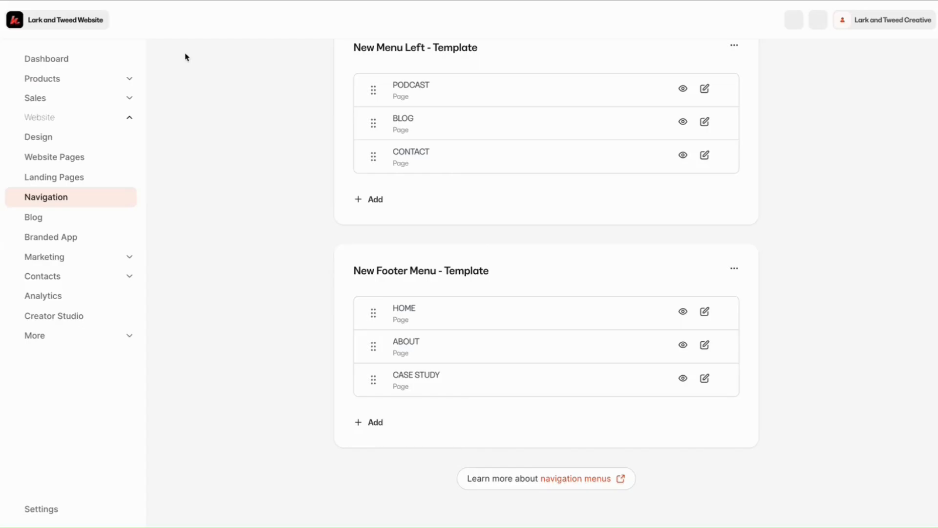
Add a page entry named COACHING, linked to the Coaching page, to the "New Footer Menu - Template" menu
click(374, 422)
click(389, 472)
click(334, 126)
text(CO)
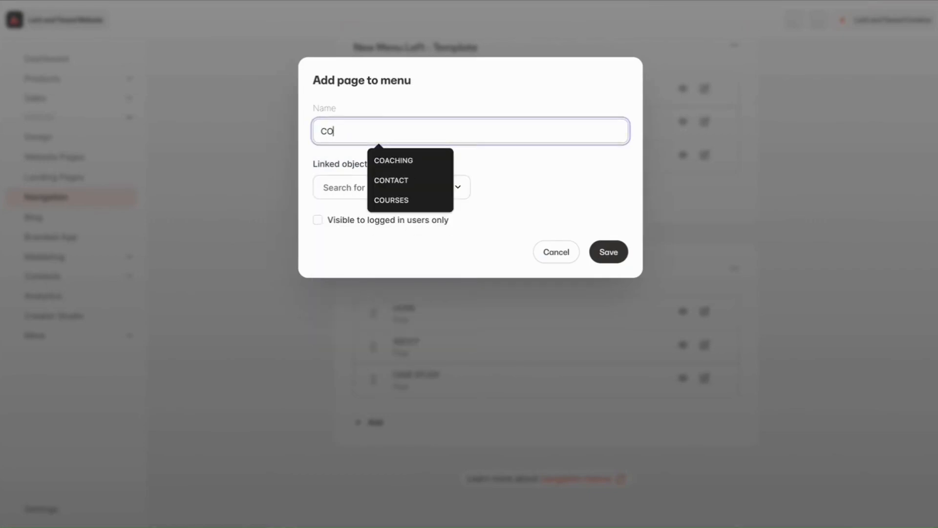
click(445, 161)
click(453, 188)
scroll(369, 299, down, 3)
scroll(361, 317, down, 6)
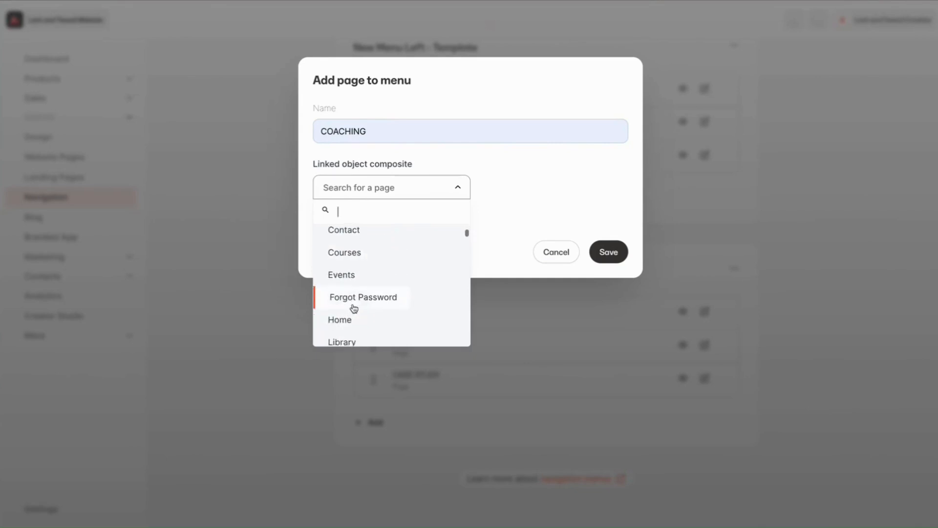
click(348, 278)
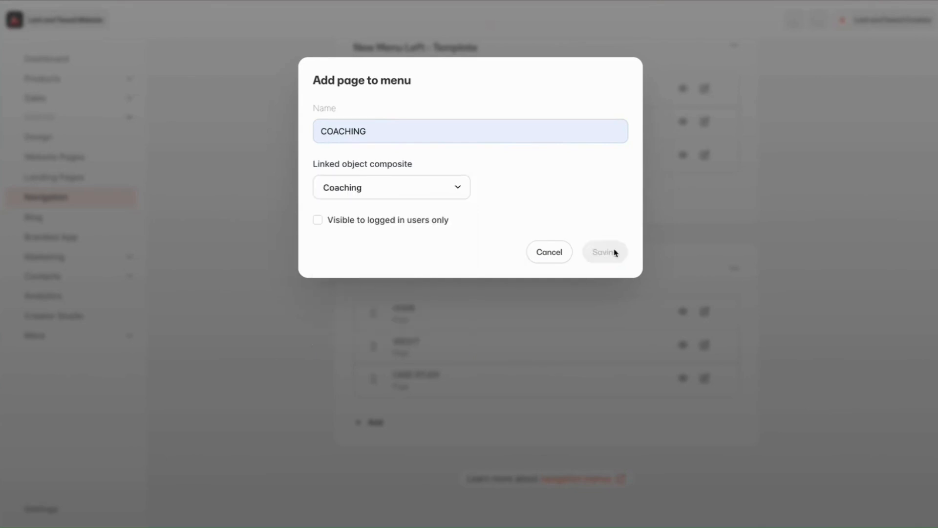
click(608, 252)
Add a page entry named COURSES, linked to the Courses page, to the "New Footer Menu - Template" menu
click(375, 422)
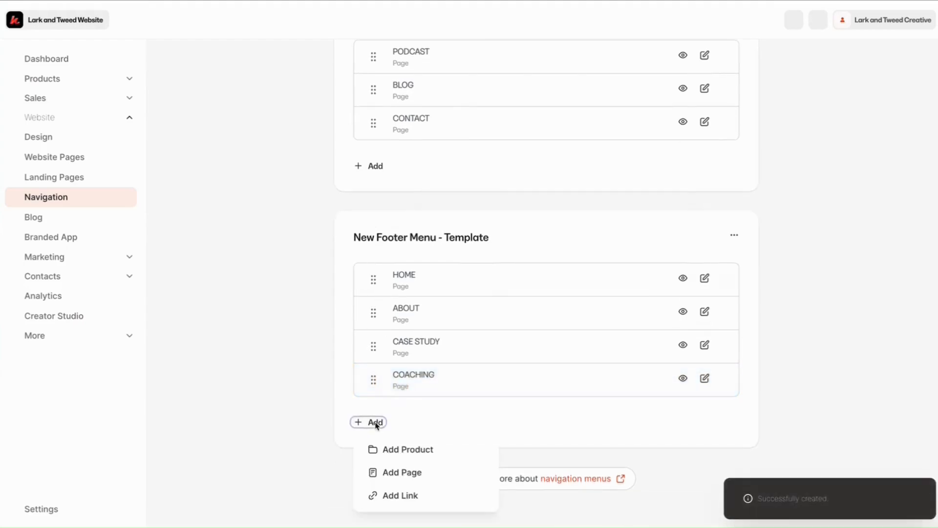
click(390, 471)
click(363, 178)
click(340, 138)
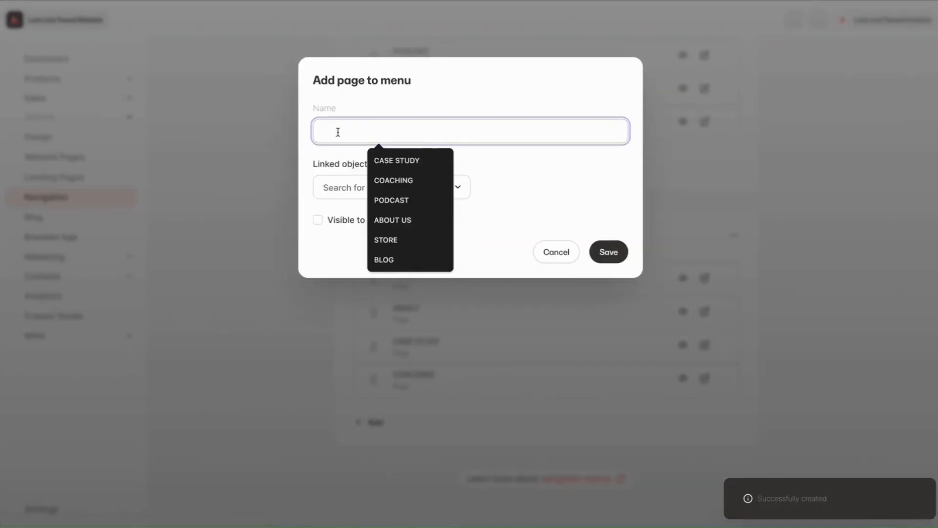
text(cou)
click(397, 161)
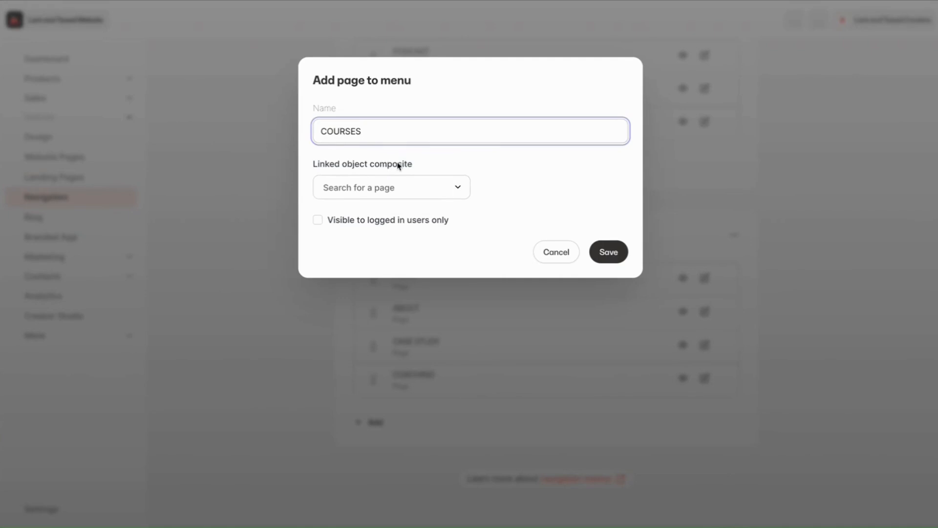
click(458, 189)
scroll(395, 296, down, 2)
scroll(395, 296, down, 2)
click(360, 264)
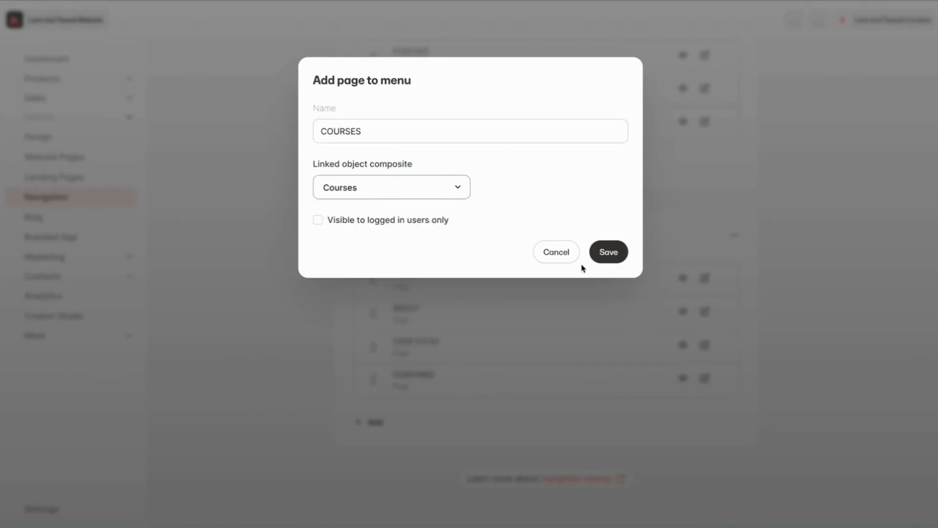
click(607, 253)
Add a page entry named EVENTS, linked to the Events page, to the "New Footer Menu - Template" menu
scroll(474, 360, down, 1)
click(373, 422)
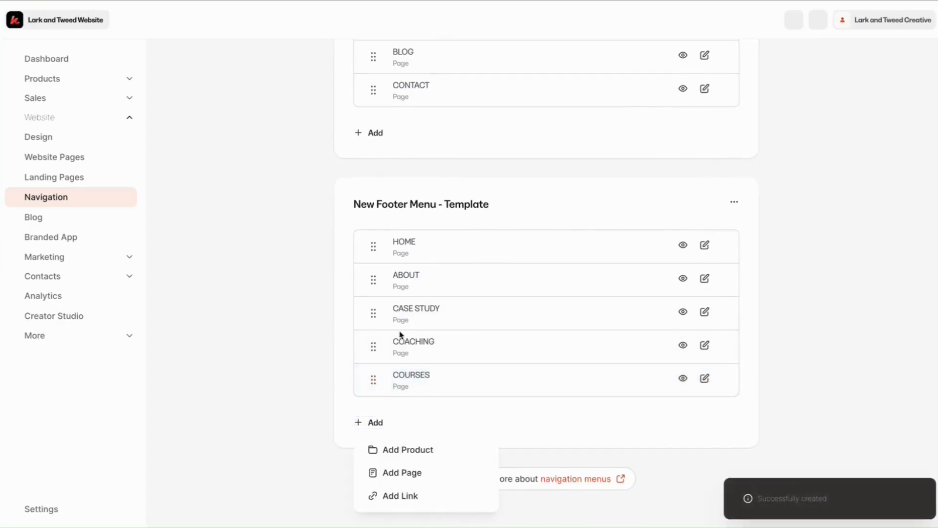
click(409, 473)
click(347, 128)
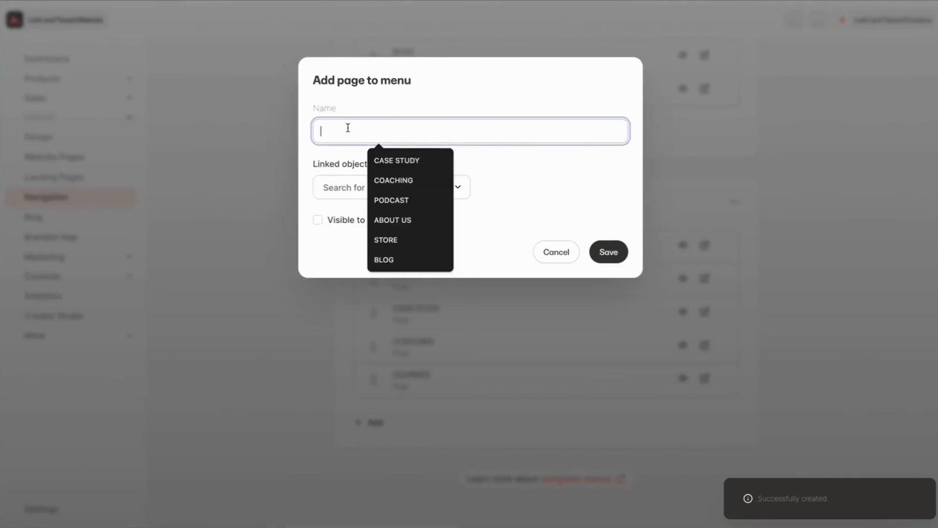
text(EVENT)
click(391, 161)
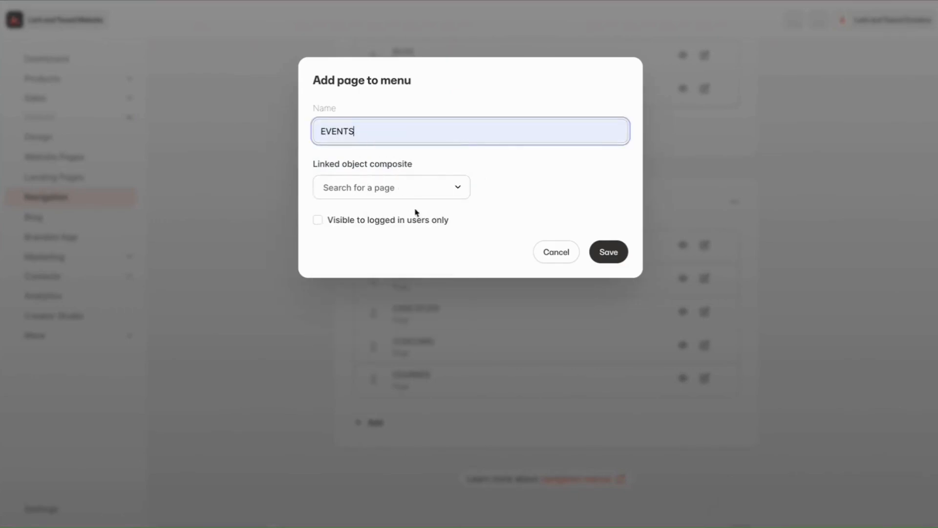
click(440, 189)
scroll(373, 292, down, 3)
click(360, 264)
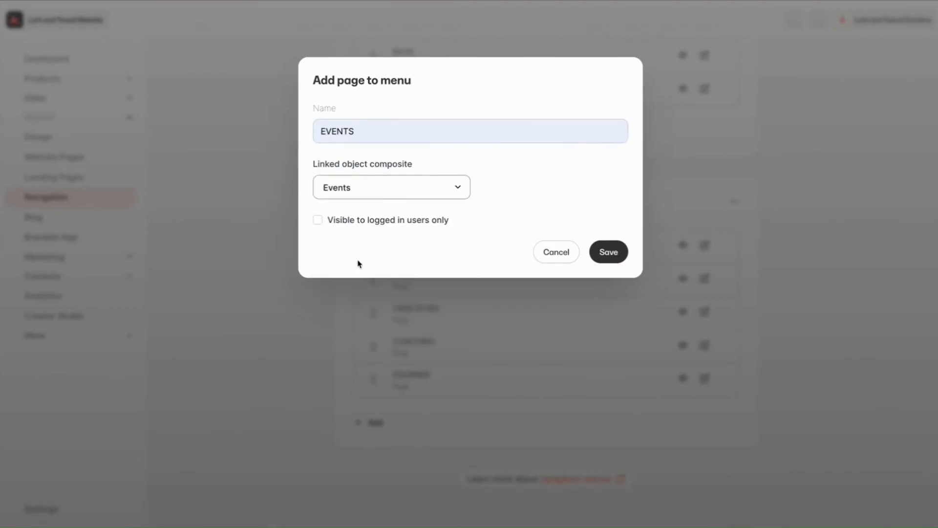
click(609, 253)
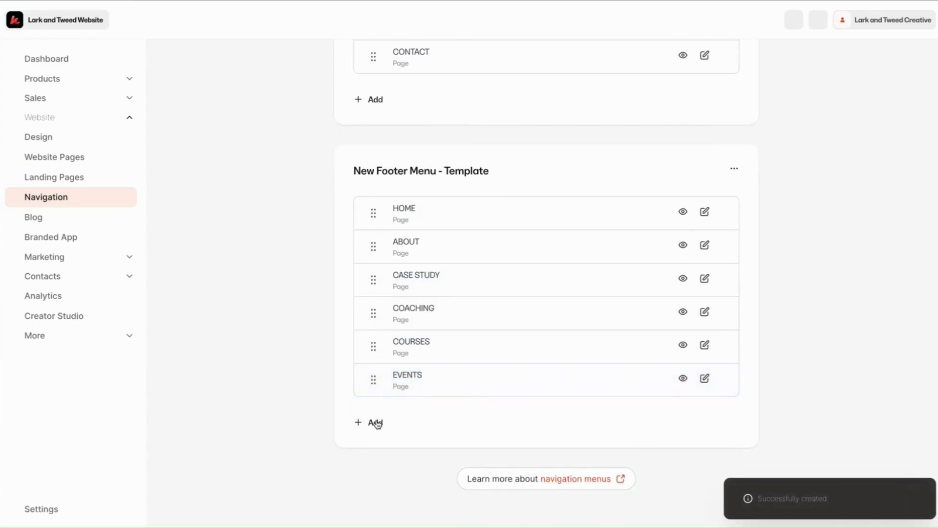
Add a page entry named STORE, linked to the Store page, to the "New Footer Menu - Template" menu
click(378, 421)
click(395, 470)
click(350, 128)
text(STORE)
click(385, 160)
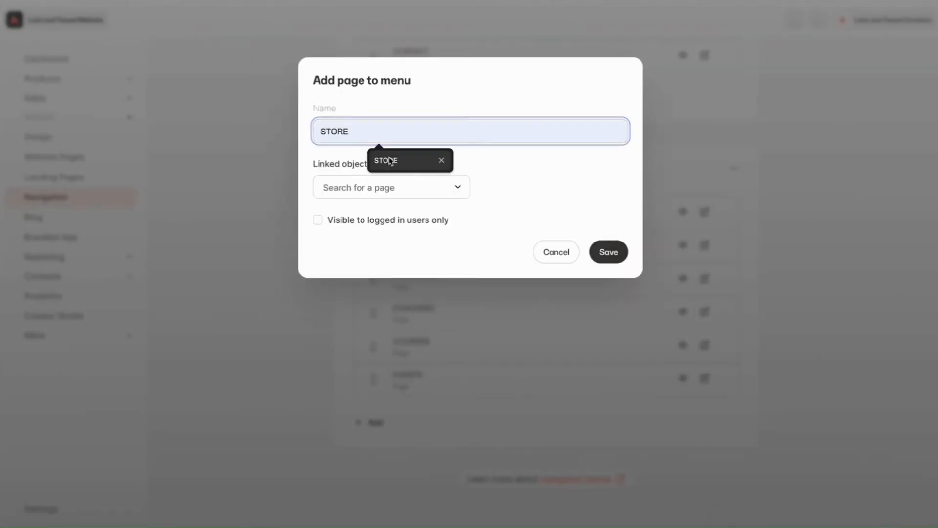
click(446, 189)
scroll(365, 312, down, 8)
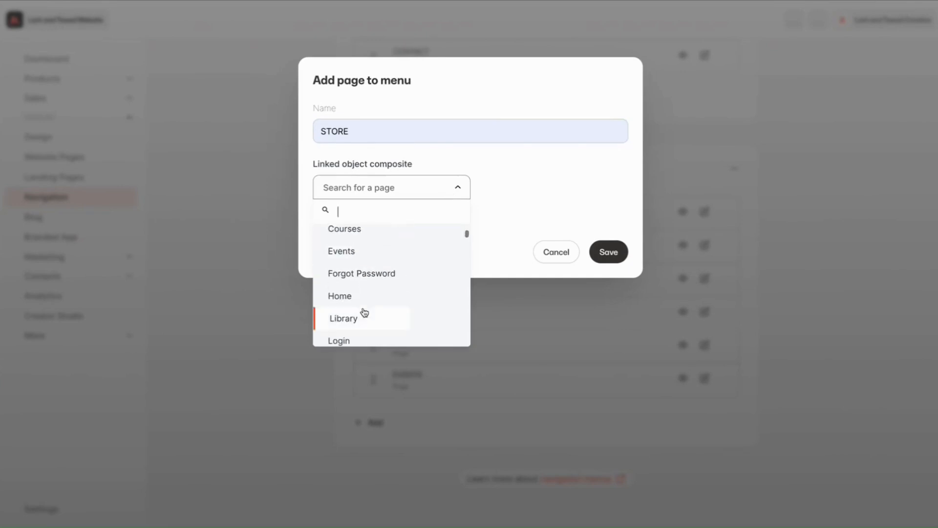
click(348, 283)
click(606, 250)
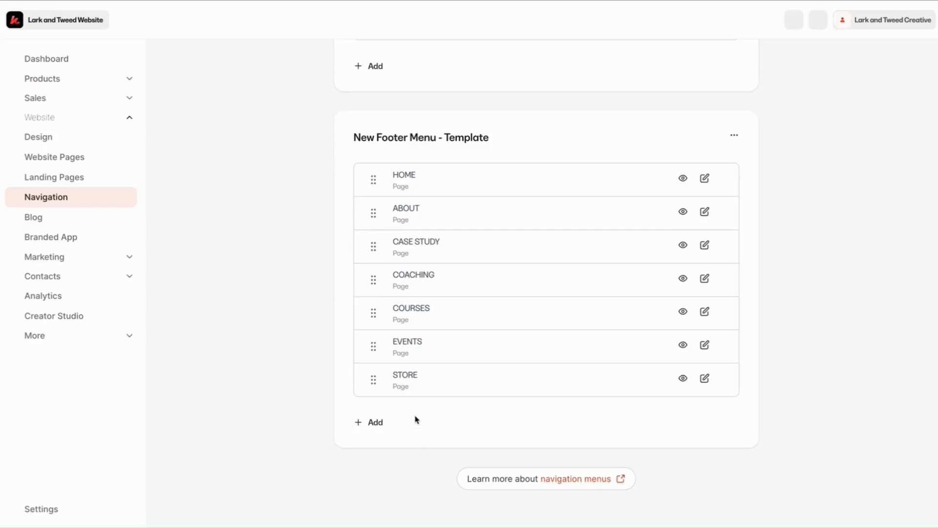
Add a page entry named PODCAST, linked to the Podcast page, to the "New Footer Menu - Template" menu
click(374, 423)
click(404, 470)
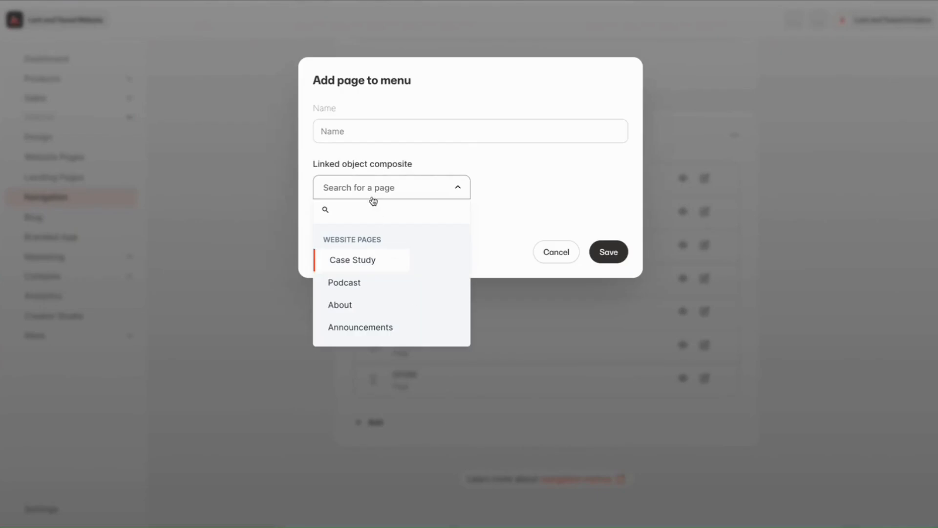
click(348, 134)
text(PODCAST)
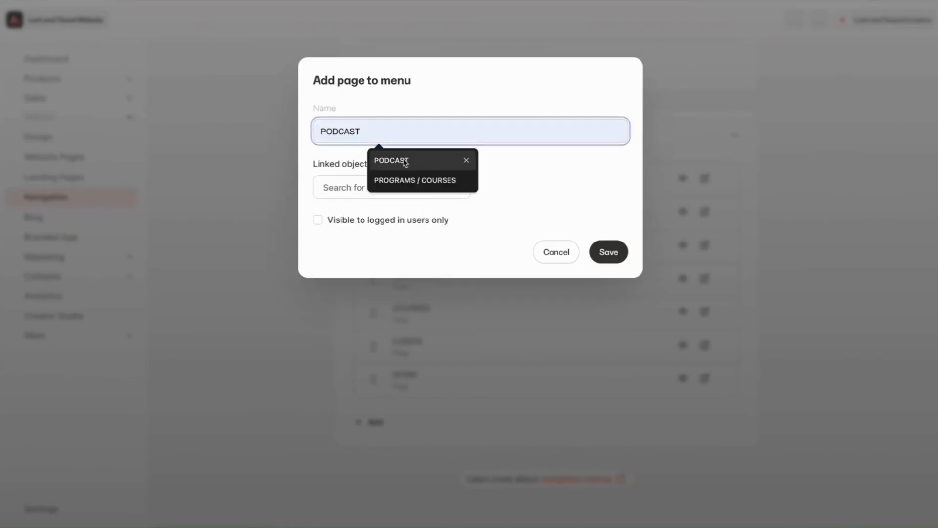
click(404, 159)
click(401, 193)
scroll(357, 310, down, 5)
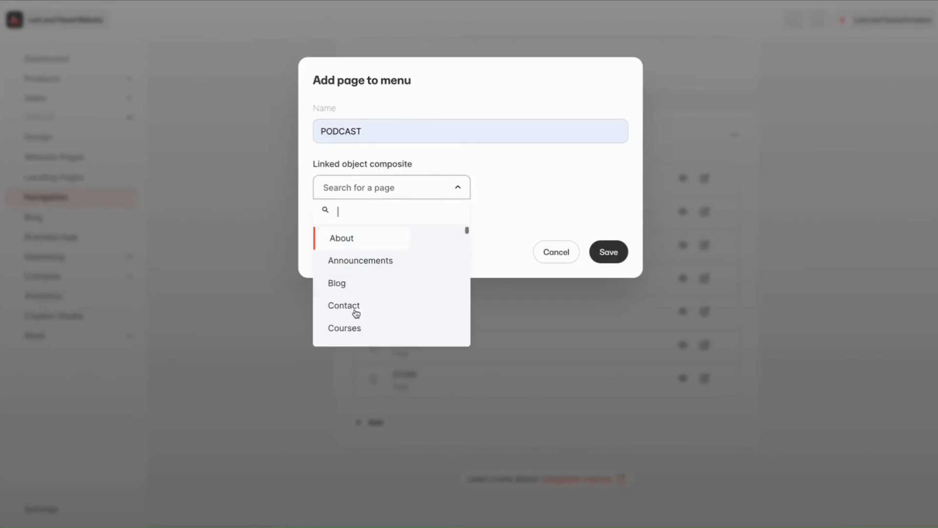
scroll(356, 312, down, 4)
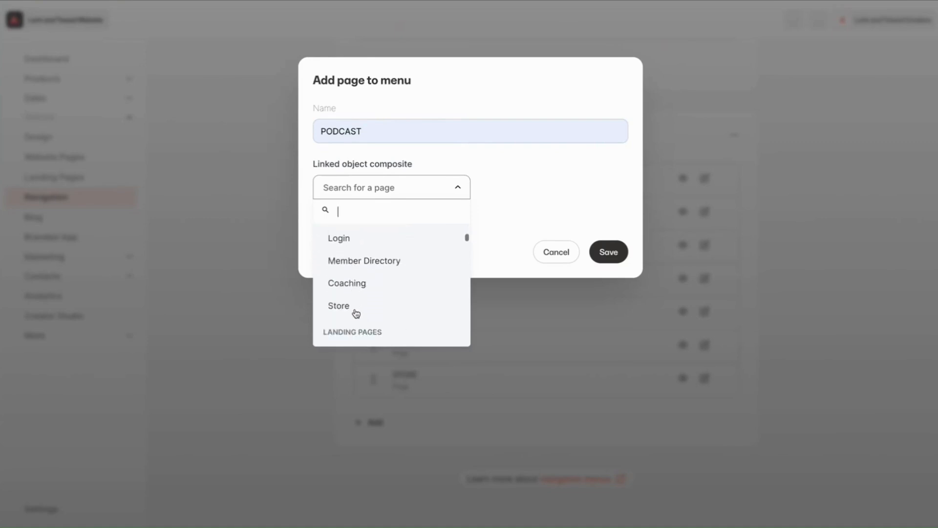
scroll(356, 313, up, 4)
scroll(356, 313, up, 5)
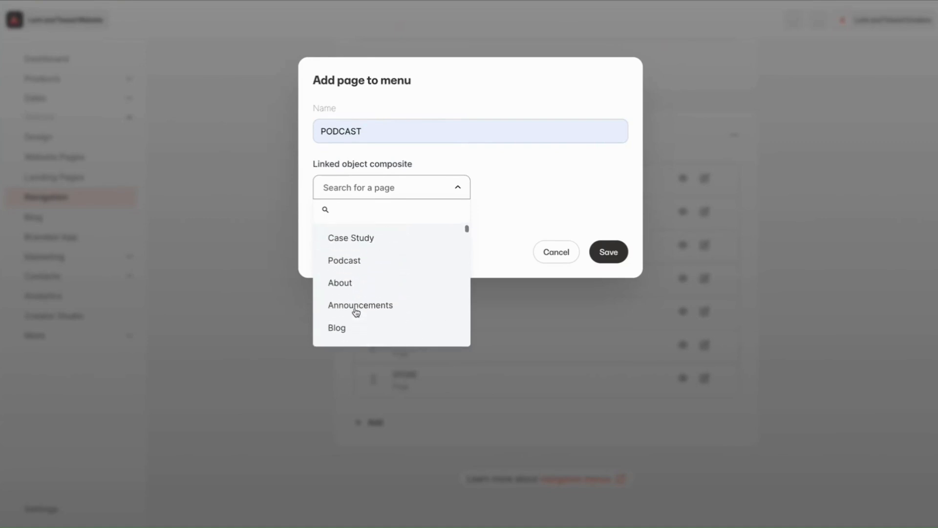
click(352, 266)
click(607, 252)
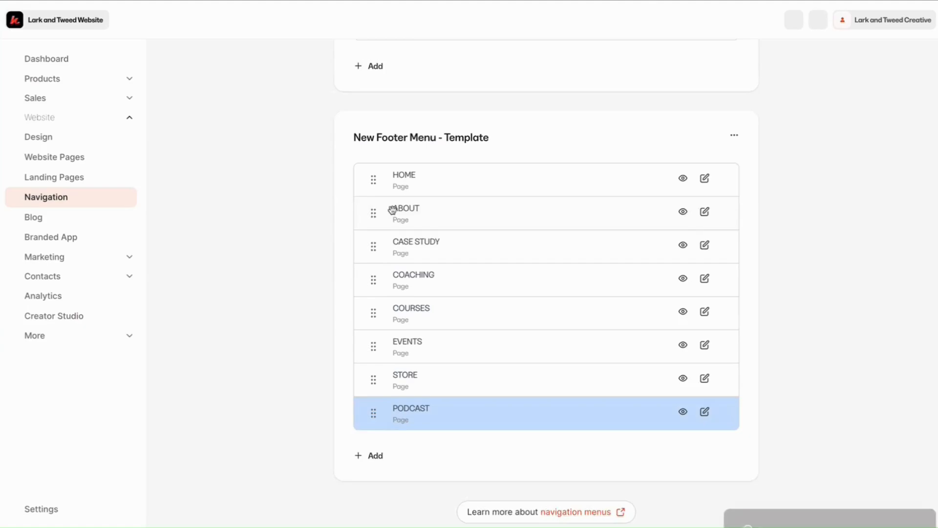
Add a page entry named BLOG, linked to the Blog page, to the "New Footer Menu - Template" menu
scroll(394, 293, down, 1)
click(379, 427)
click(396, 473)
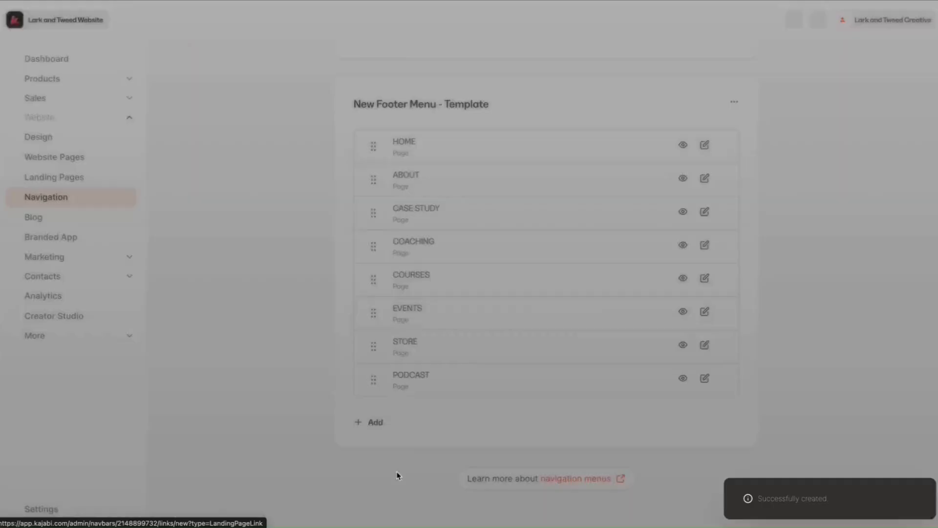
click(354, 133)
text(BLOG)
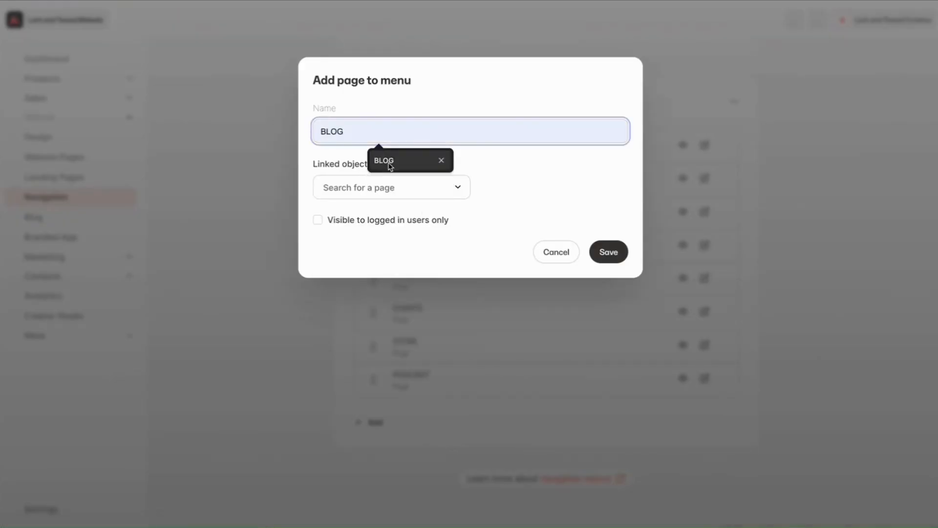
click(386, 166)
click(453, 186)
scroll(364, 297, down, 3)
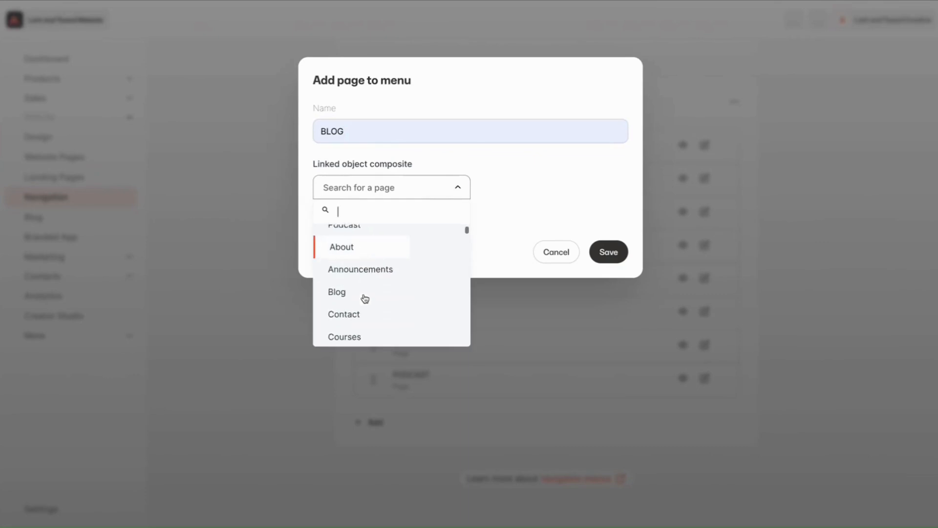
click(342, 251)
click(609, 256)
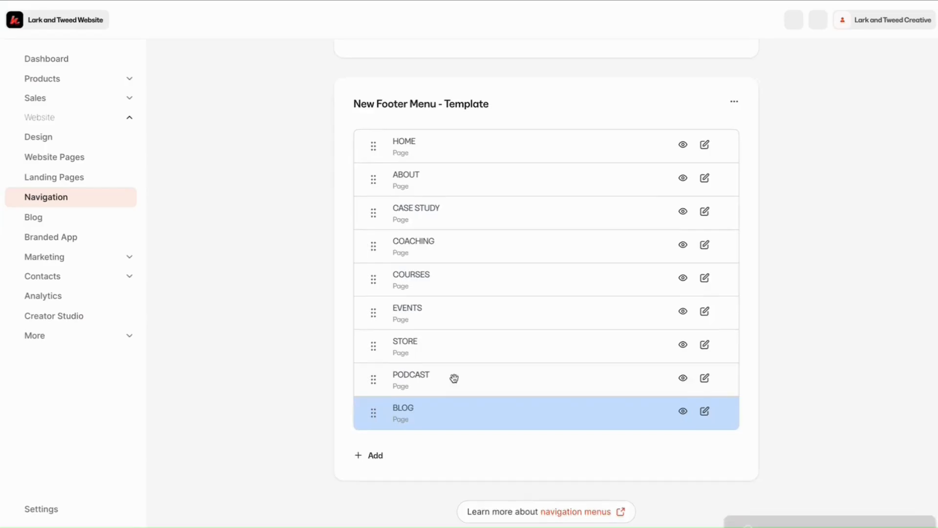
Add a page entry named CONTACT, linked to the Contact page, to the "New Footer Menu - Template" menu
click(375, 420)
click(393, 473)
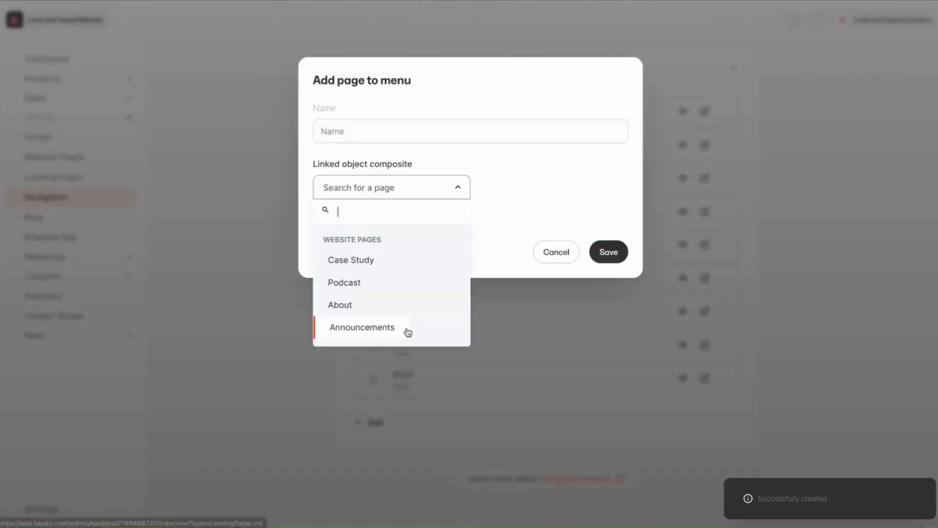
click(347, 128)
text(Con)
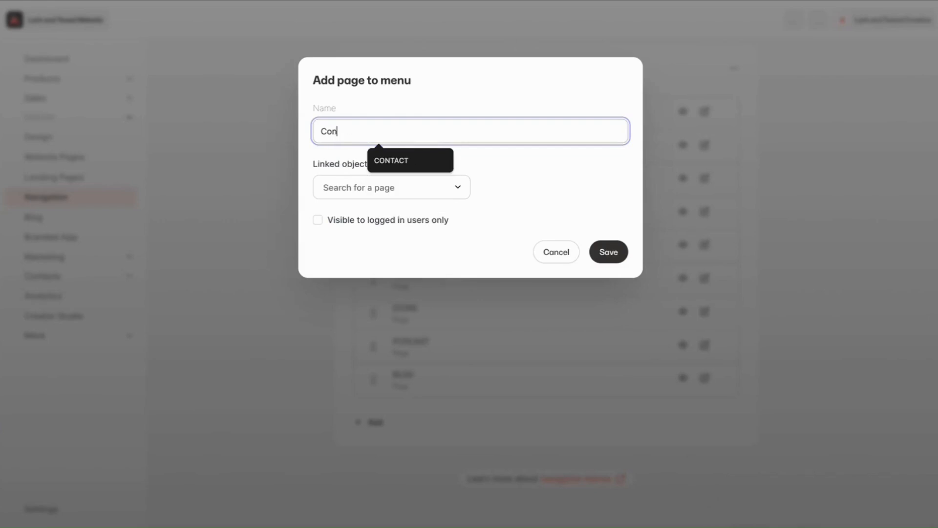
click(412, 161)
click(449, 180)
scroll(360, 297, down, 5)
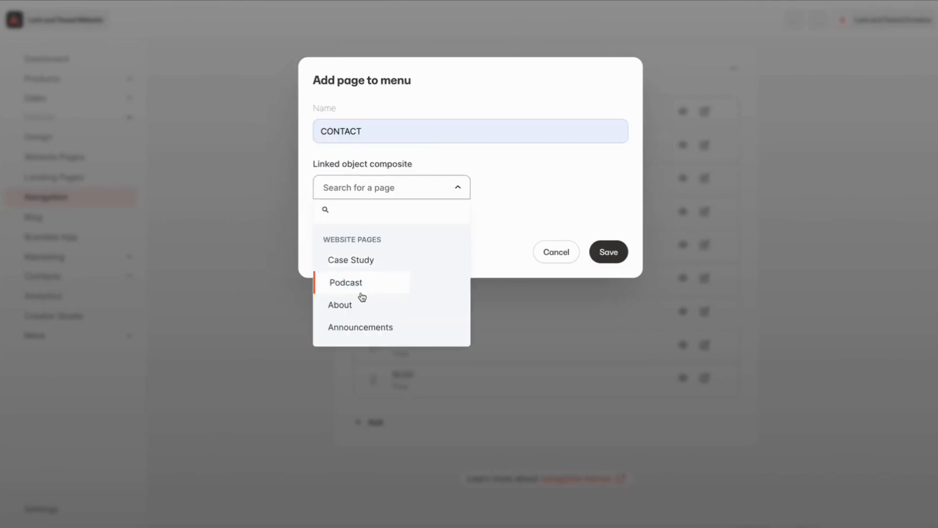
click(350, 261)
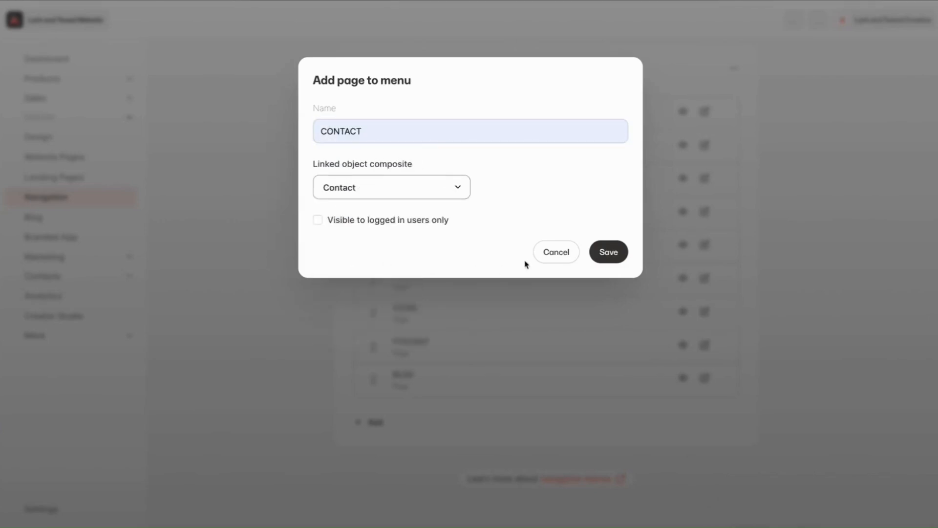
click(609, 253)
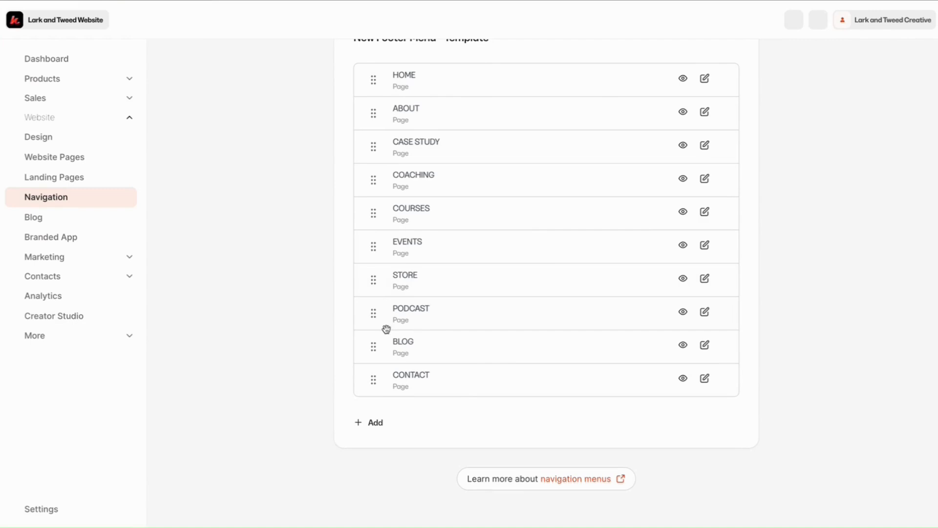
Open the Home page of the live "Bronwyn BOHO - New" website design for customizing
click(50, 141)
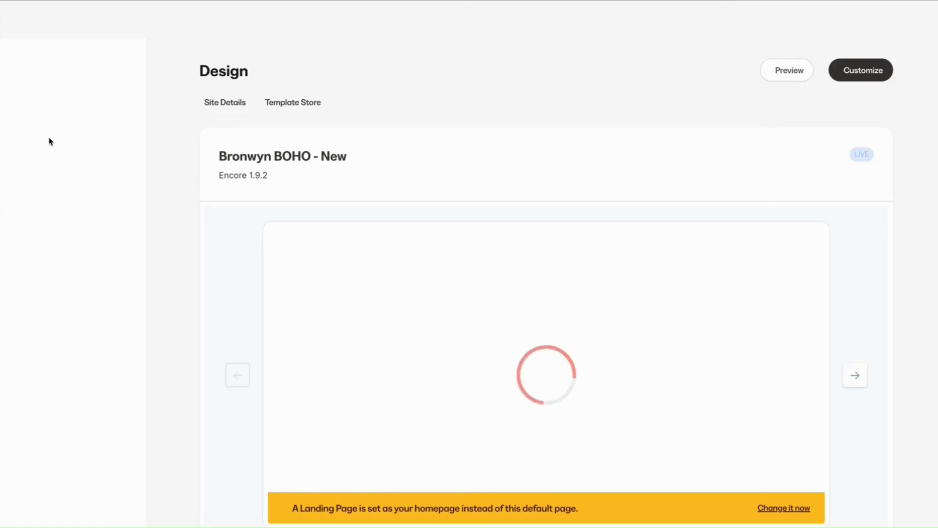
mouse_move(536, 293)
scroll(536, 360, down, 2)
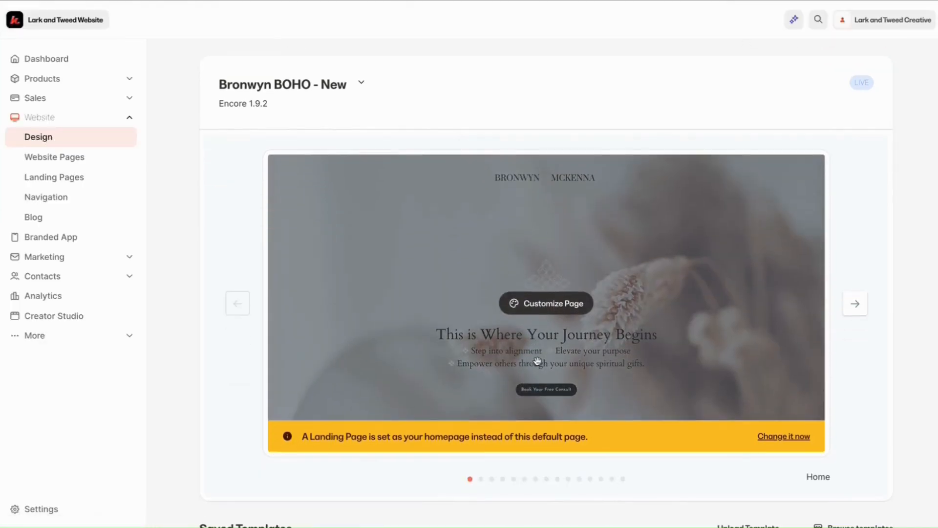
click(545, 306)
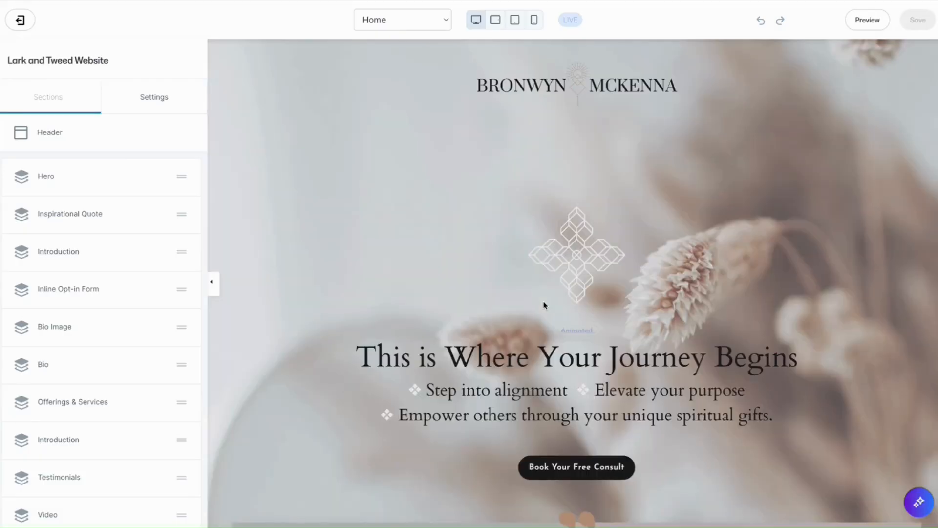
Add a Menu block to the Home page's Header section
click(51, 132)
scroll(47, 371, down, 1)
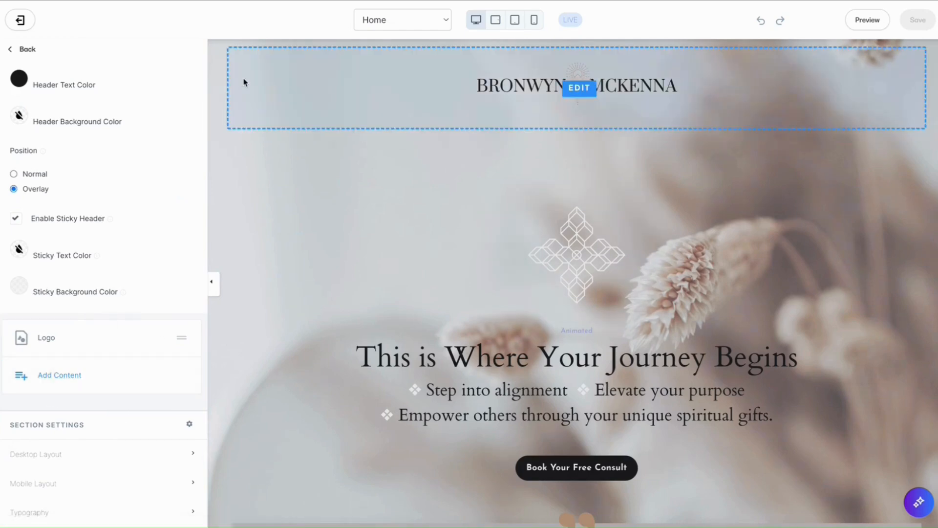
click(65, 376)
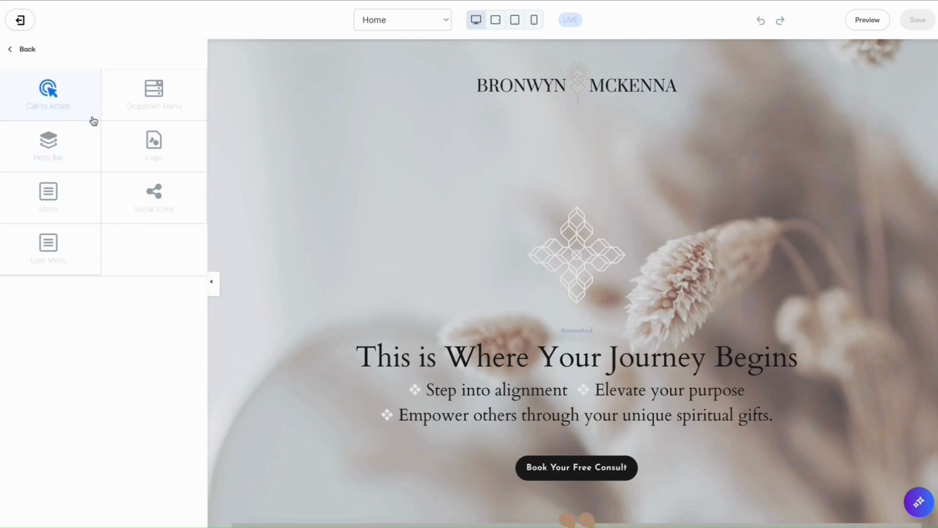
click(57, 206)
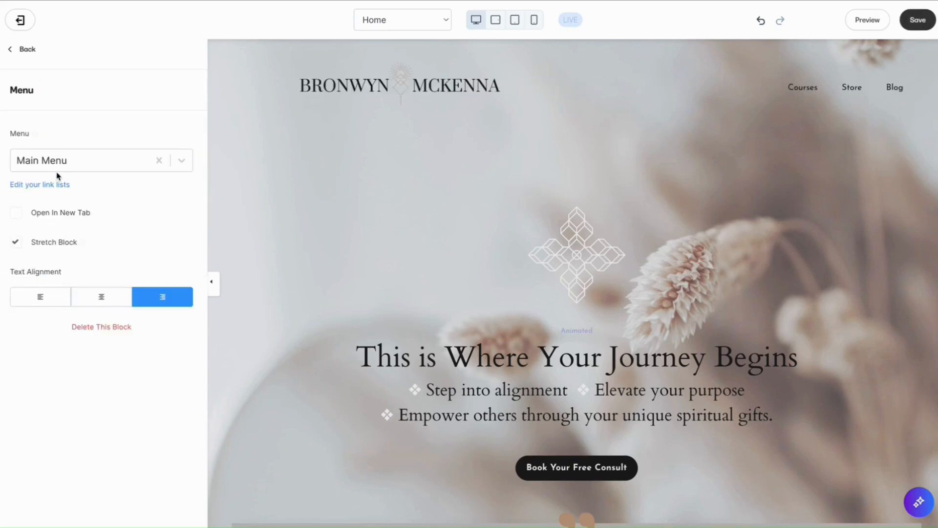
Assign "NEW Home Page Menu - Template" to the header's menu block, align its text left, and save the page
click(181, 161)
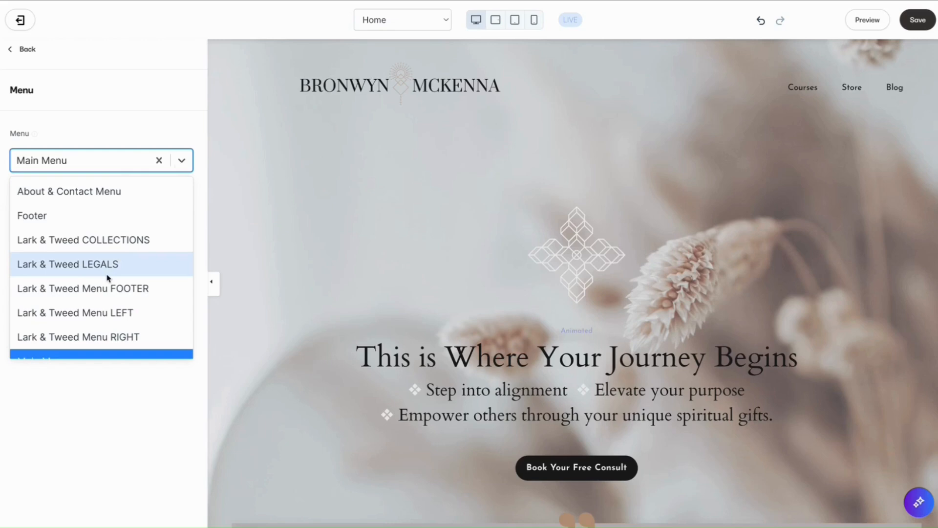
scroll(108, 277, down, 3)
scroll(108, 278, down, 2)
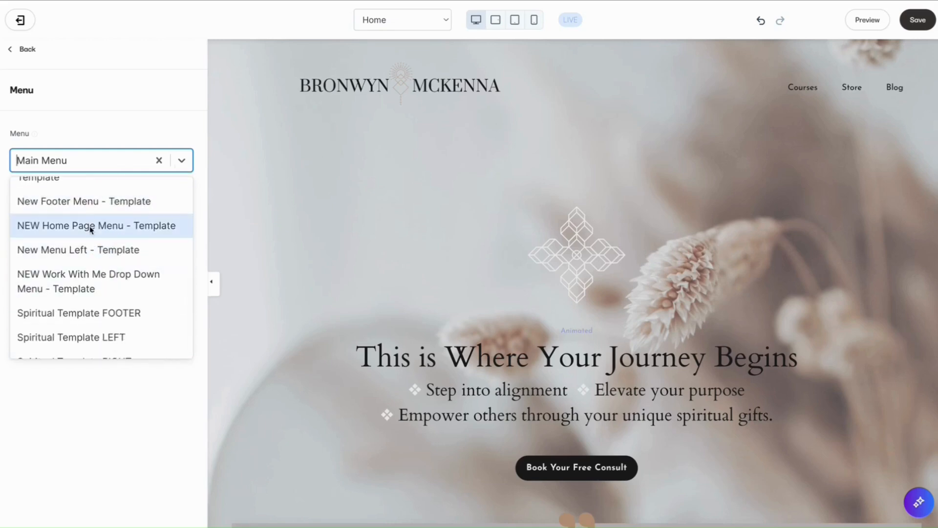
click(91, 227)
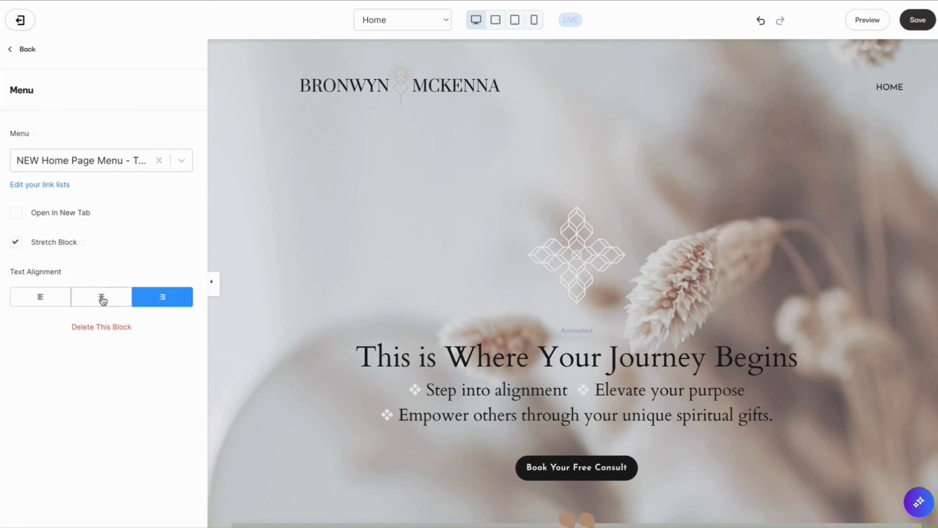
click(43, 300)
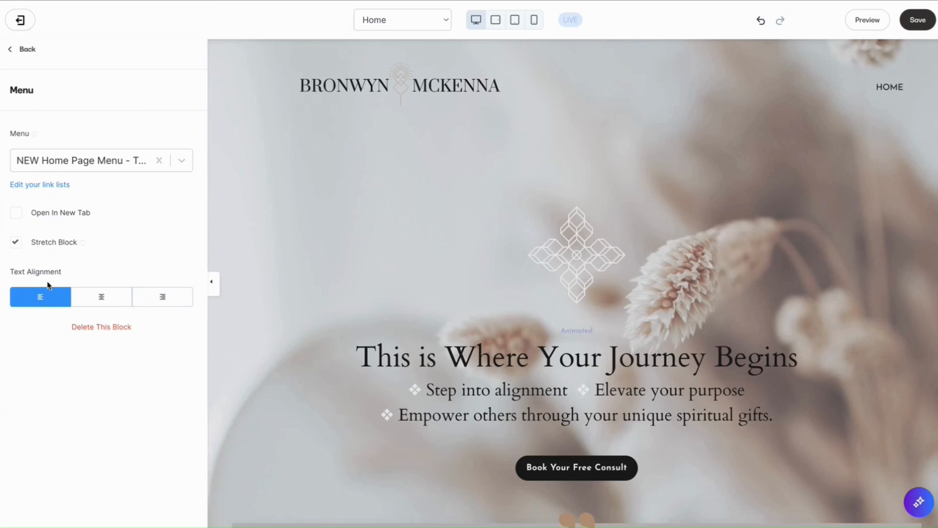
click(914, 22)
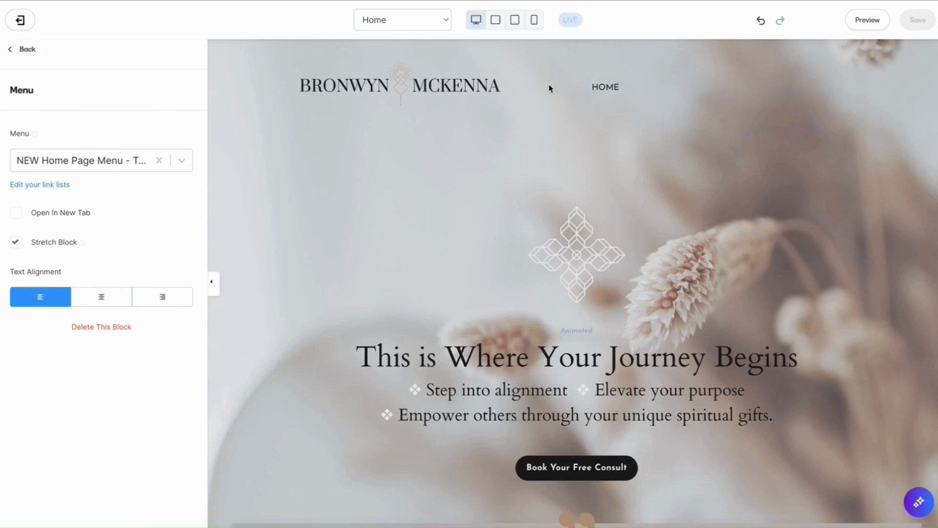
Reorder the Header section's blocks so that the Menu block comes before the Logo
click(28, 49)
scroll(107, 389, down, 1)
drag(182, 394, 184, 358)
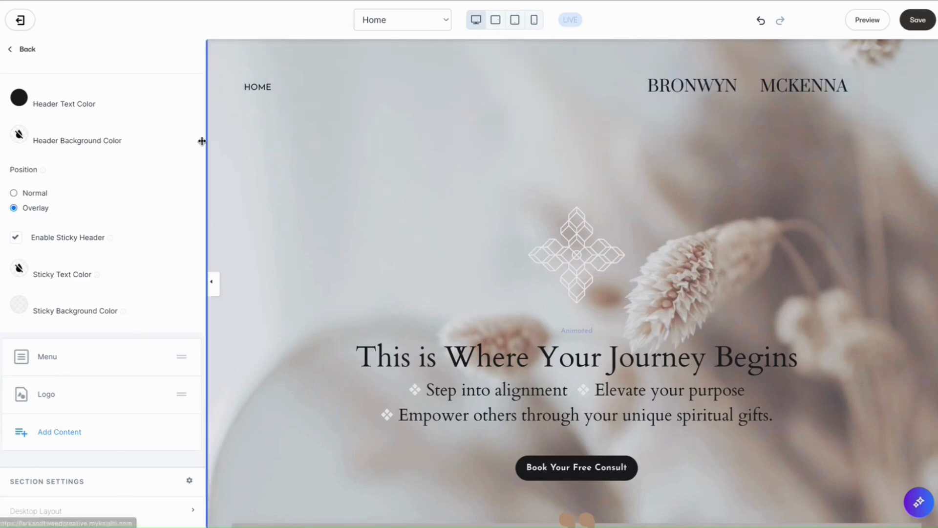
Turn off Stretch Block for the header's Menu block
click(48, 359)
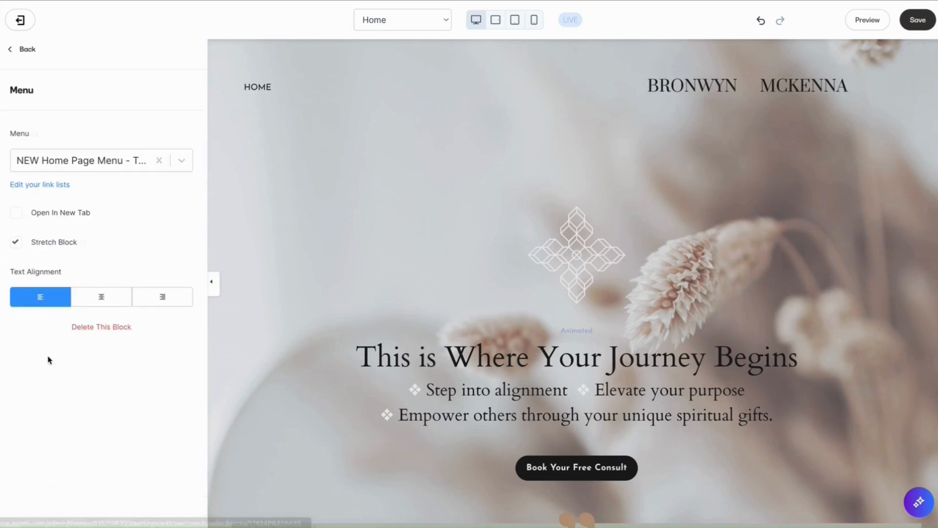
click(17, 245)
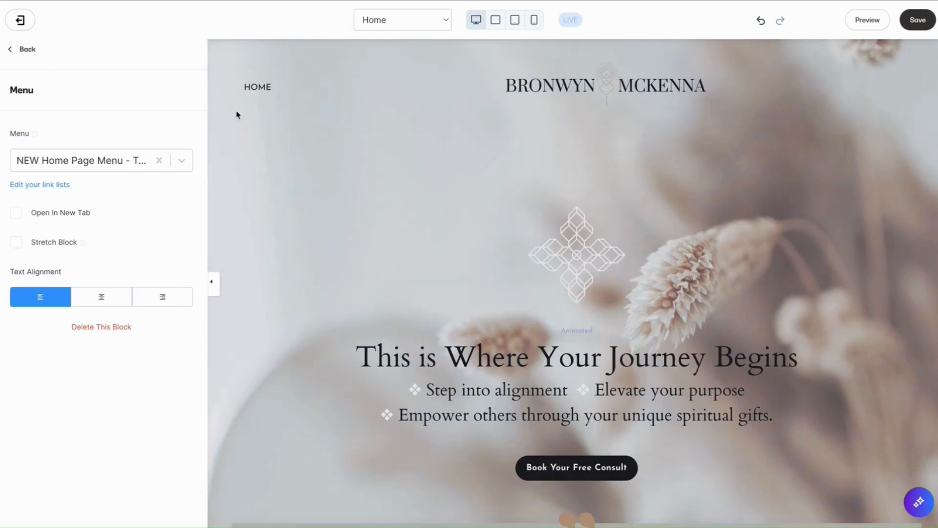
click(27, 53)
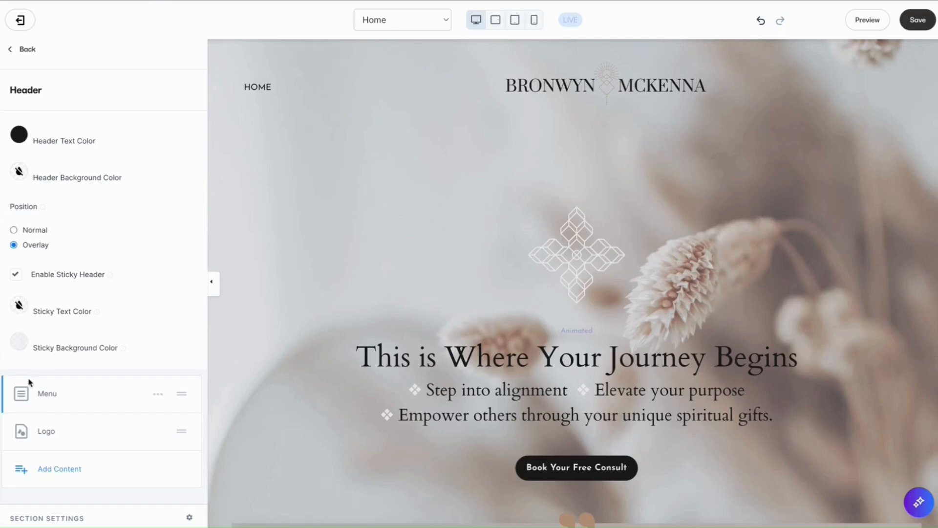
Add a Dropdown Menu block to the Header section and set its dropdown text color to #1A1A1A
click(54, 470)
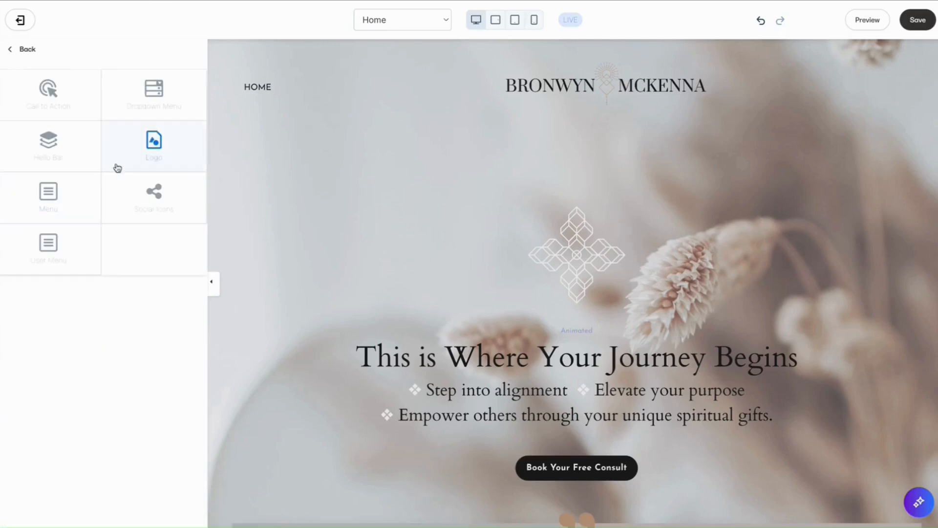
click(154, 93)
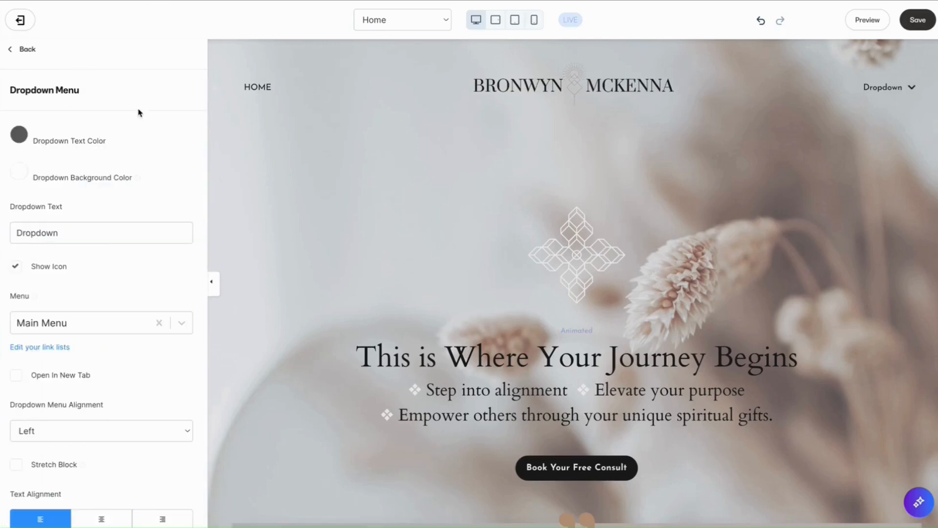
click(19, 135)
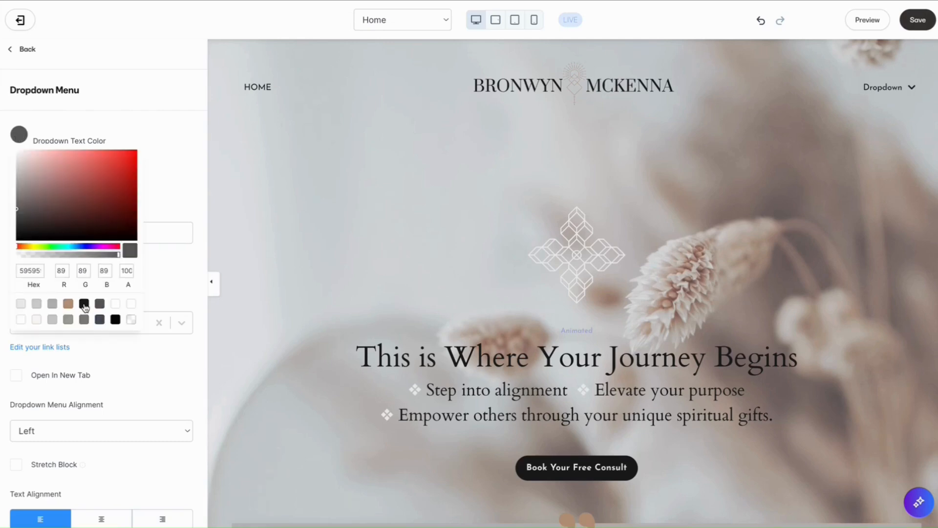
click(100, 303)
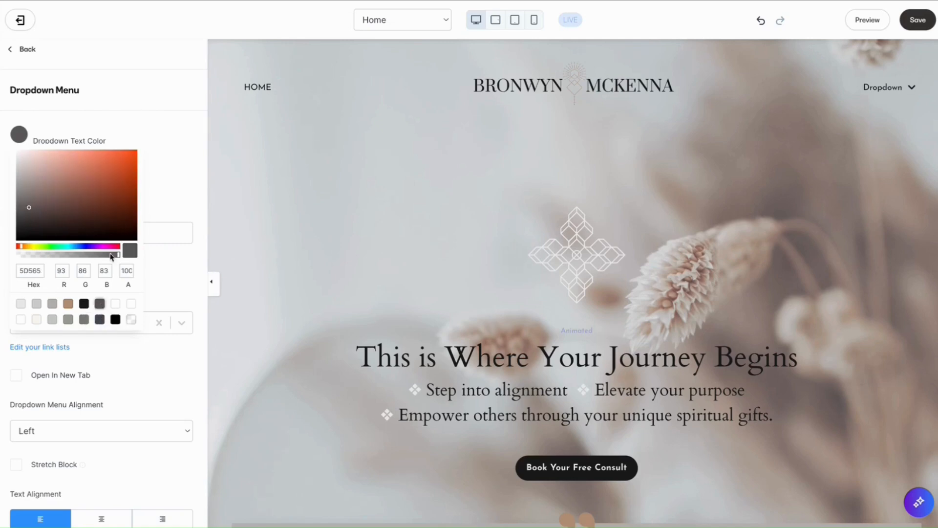
click(84, 303)
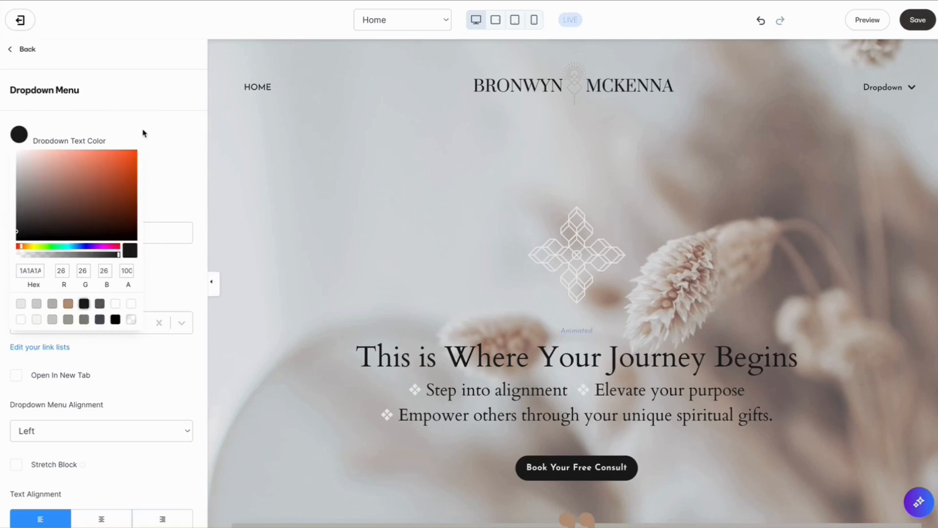
click(107, 148)
Set the new dropdown's background color to light grey #E9E9E9 with an alpha of 70
click(19, 172)
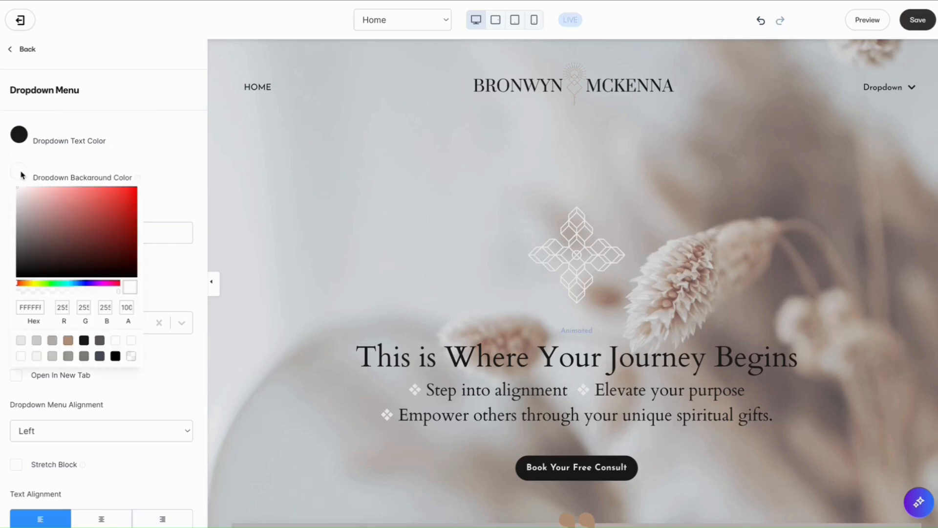
click(144, 109)
click(21, 342)
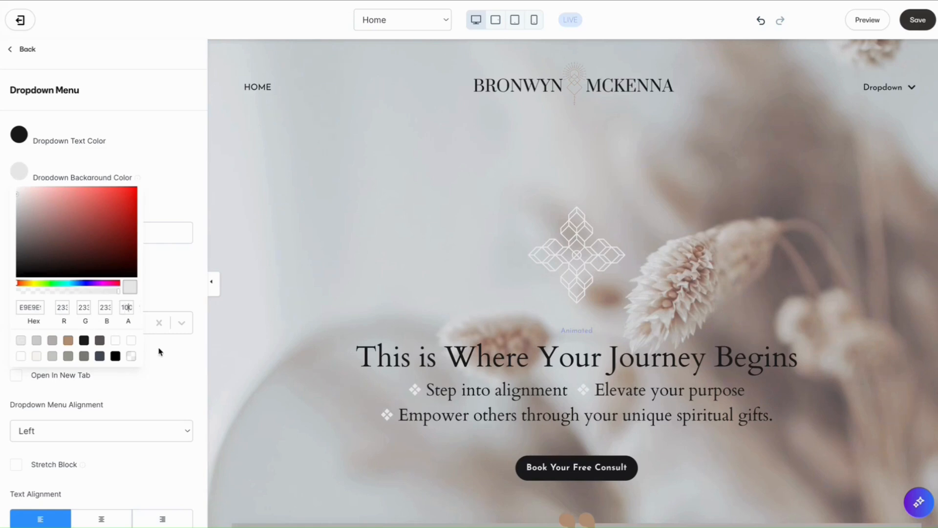
key(BackSpace)
key(BackSpace)
key(BackSpace)
text(70)
click(178, 206)
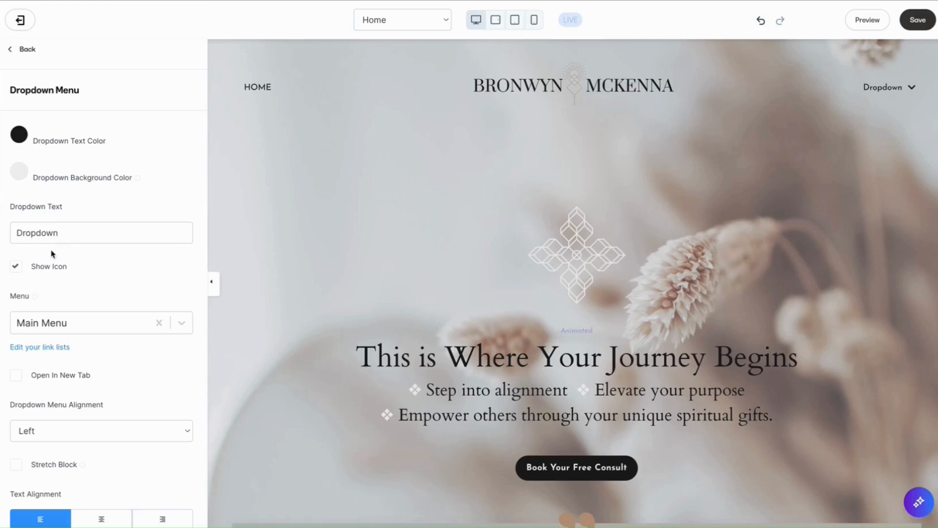
Change the dropdown text to "ABOUT US" and keep its icon shown
click(57, 230)
double_click(57, 231)
text(ABOUT )
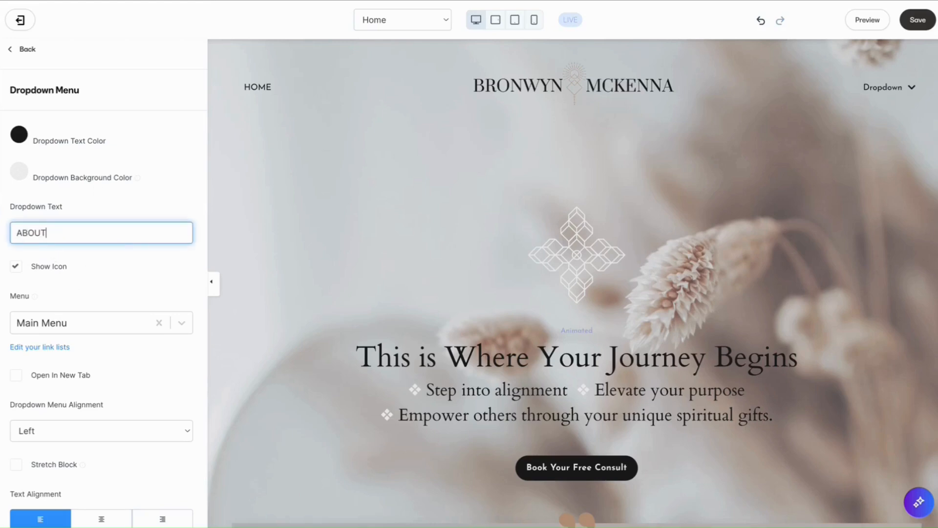
text(US)
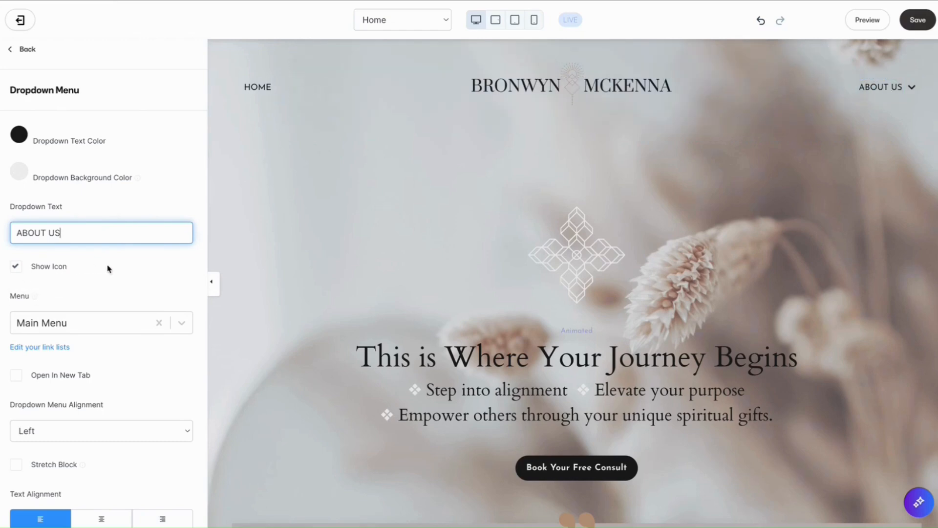
click(126, 267)
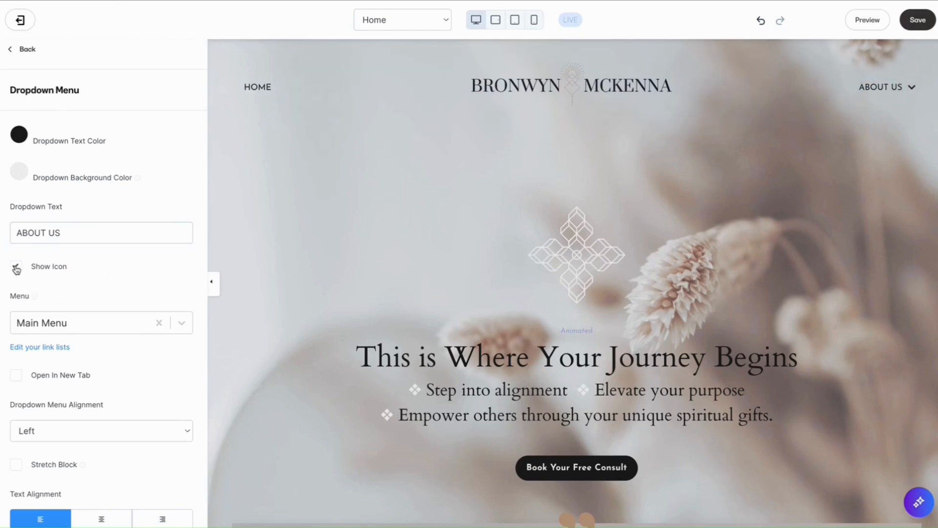
click(16, 268)
Assign "NEW About Us Drop Down Menu - Template" to the ABOUT US dropdown and save the page
click(181, 323)
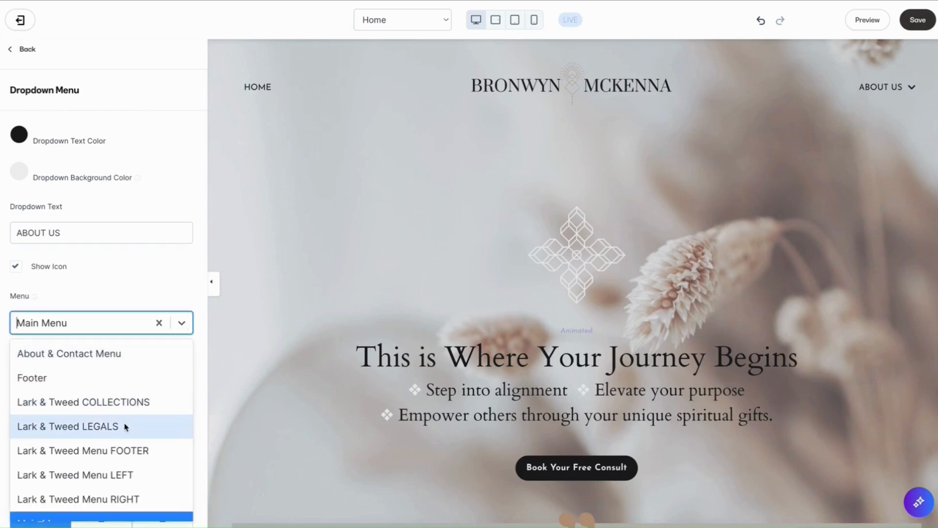
scroll(124, 426, down, 2)
scroll(124, 425, down, 4)
scroll(126, 428, up, 2)
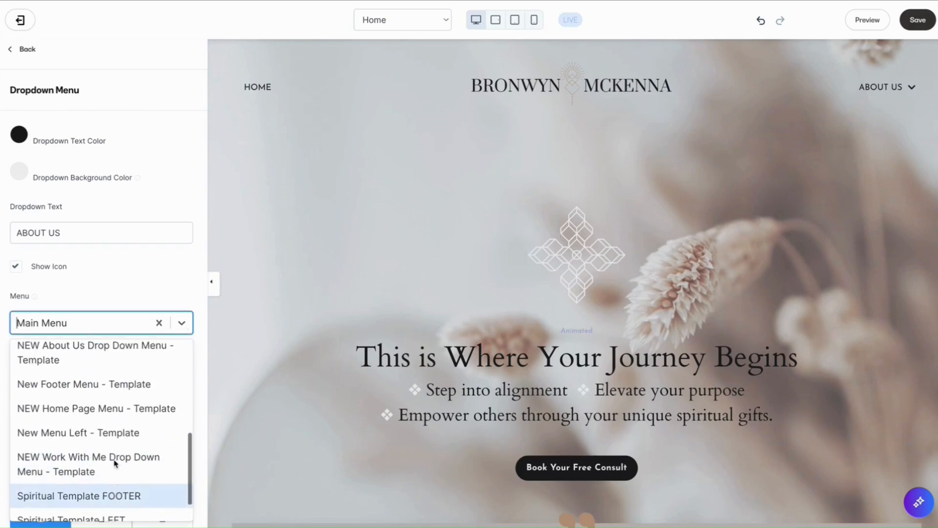
scroll(114, 465, down, 1)
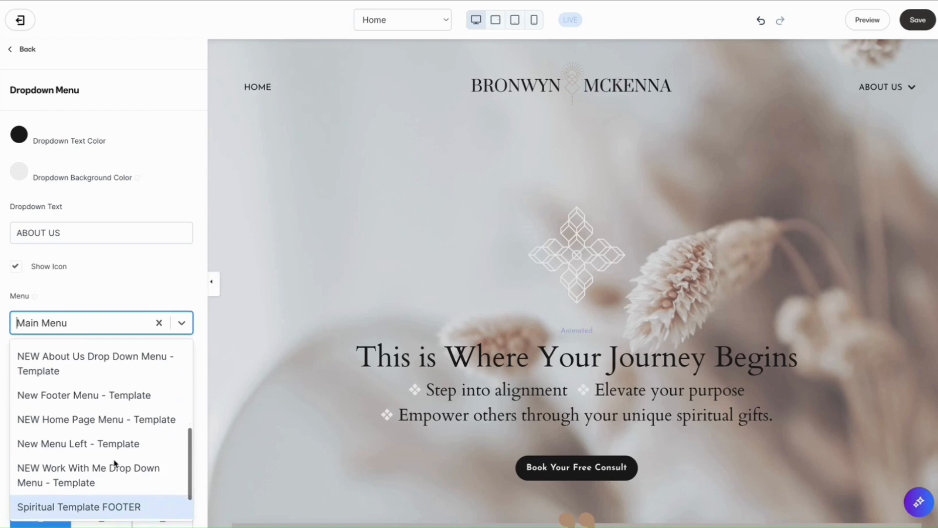
click(52, 369)
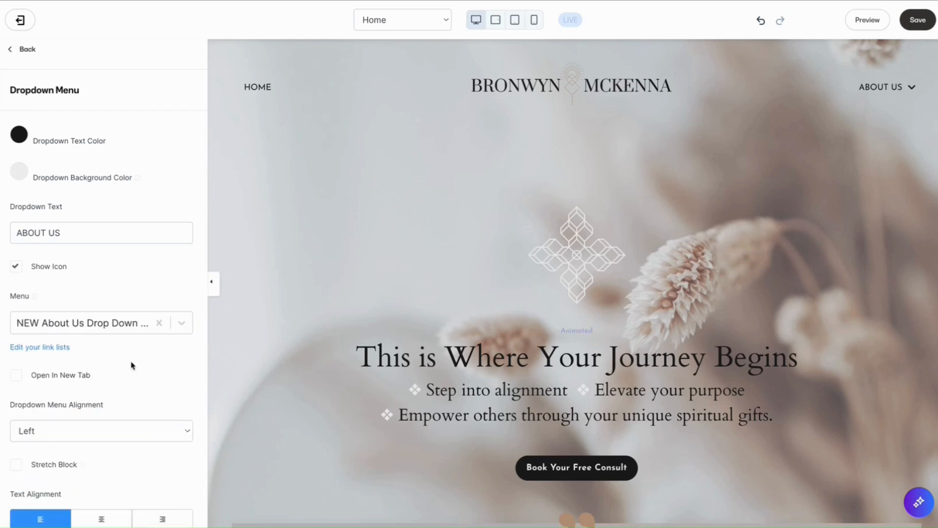
scroll(29, 385, down, 1)
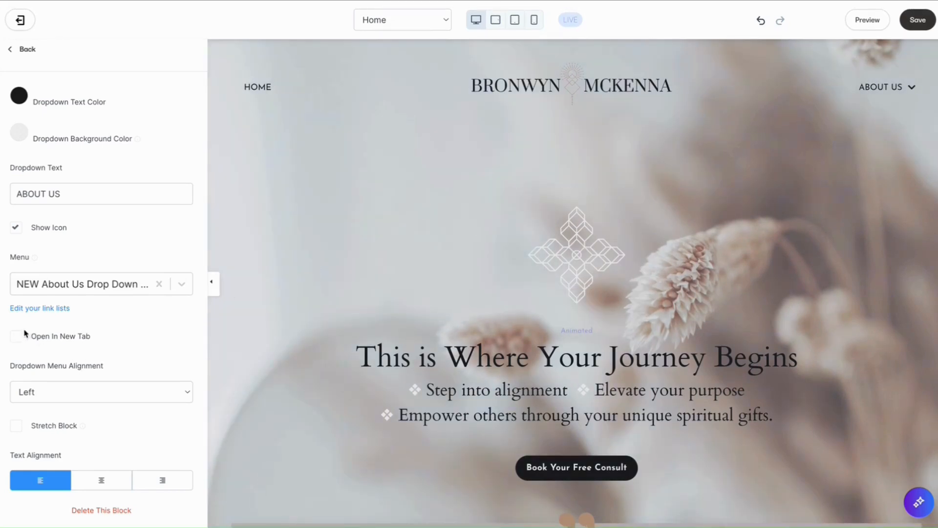
click(918, 23)
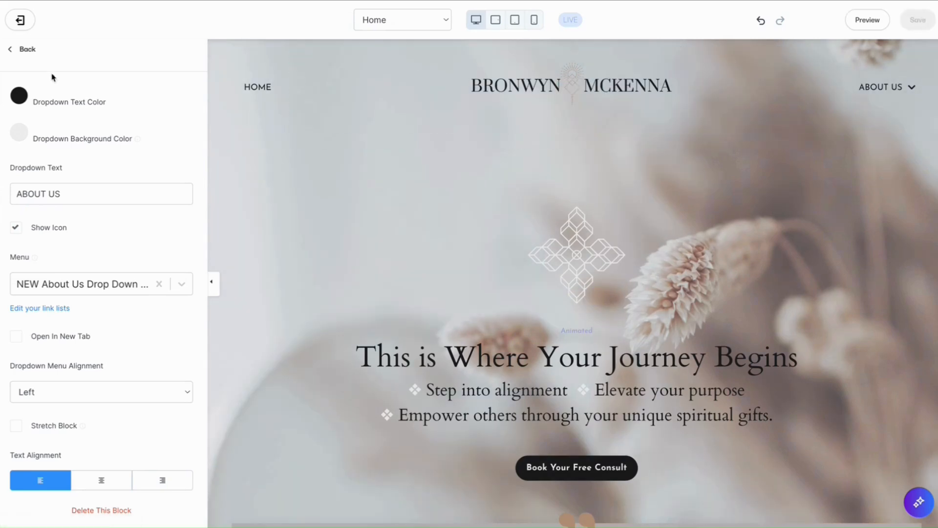
Move the ABOUT US dropdown block before the Logo and add a second Dropdown Menu block to the Header section
click(25, 49)
drag(185, 466, 182, 428)
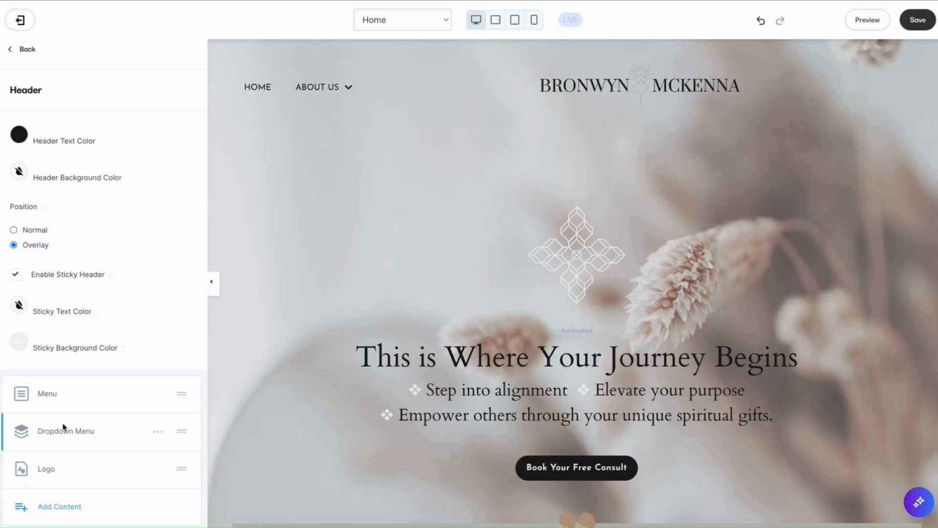
scroll(65, 428, down, 3)
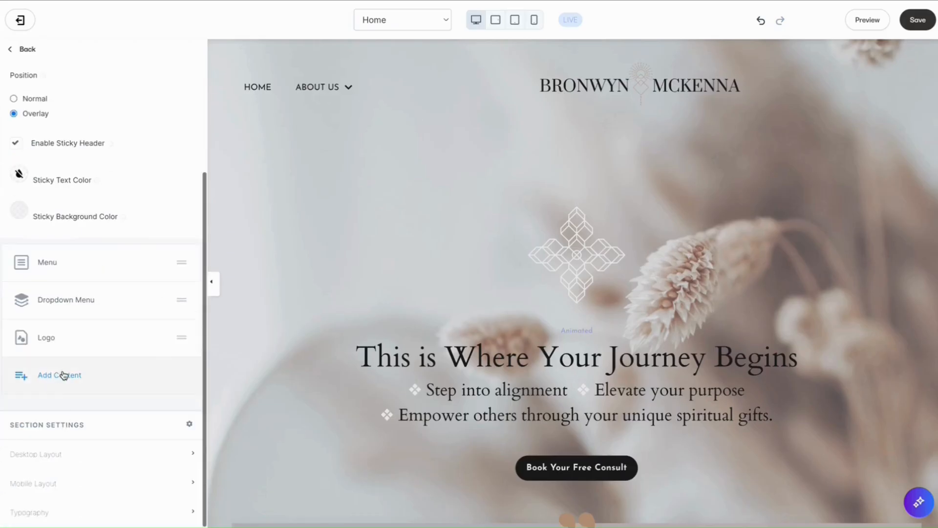
click(65, 374)
click(156, 97)
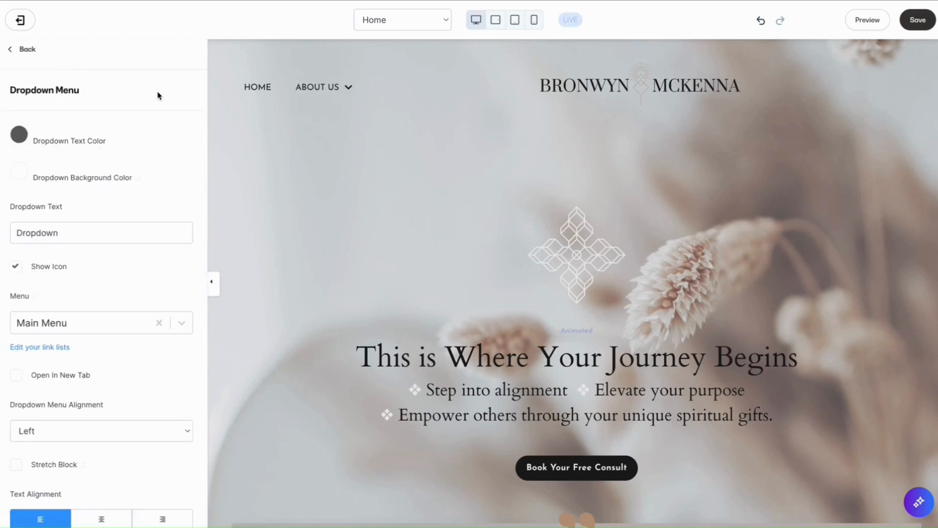
Set the second dropdown's text color to #1A1A1A and its background color to light grey #E9E9E9 with an alpha of 70
click(19, 135)
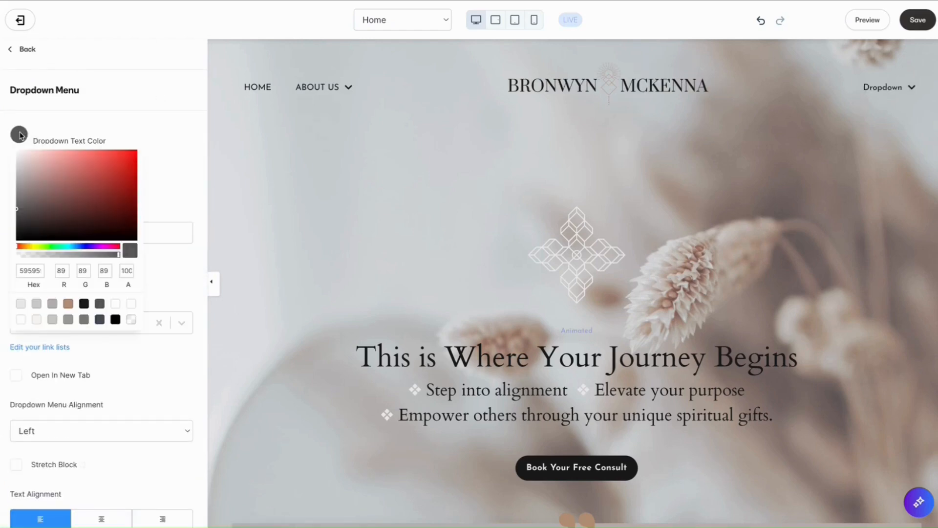
click(84, 303)
click(147, 109)
click(19, 171)
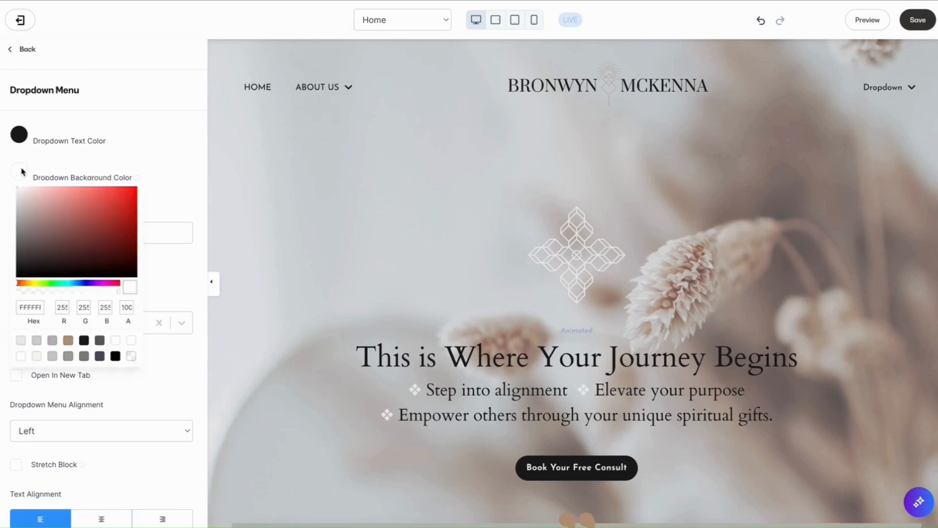
click(22, 340)
double_click(128, 307)
text(70)
click(160, 145)
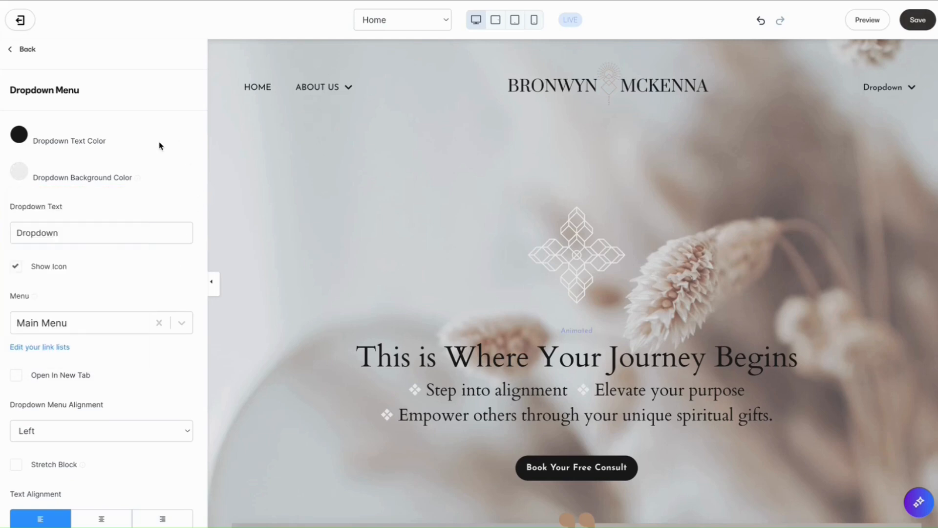
Change the second dropdown's text to "WORK WITH ME" and assign "NEW Work With Me Drop Down Menu - Template" to it
click(73, 231)
key(ctrl+a)
text(WORK WITH)
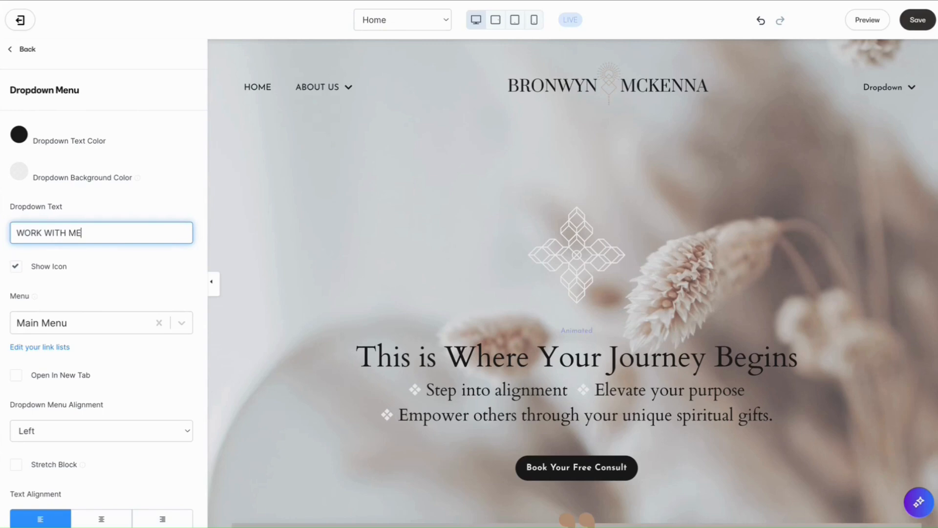
click(137, 201)
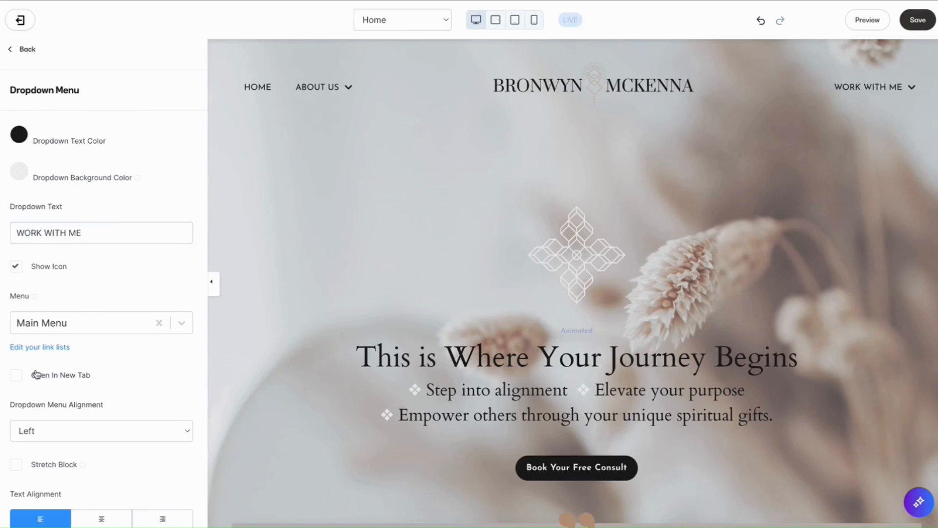
click(179, 324)
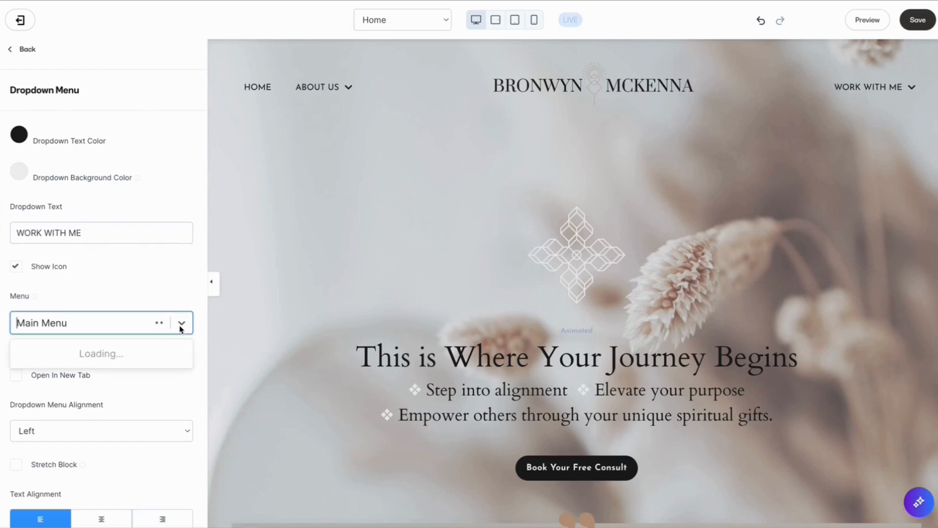
scroll(111, 434, down, 5)
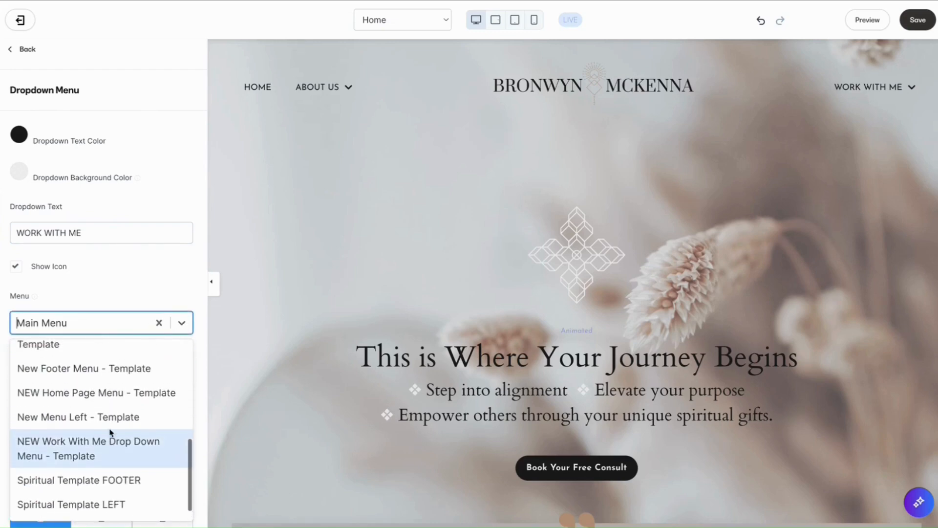
click(99, 424)
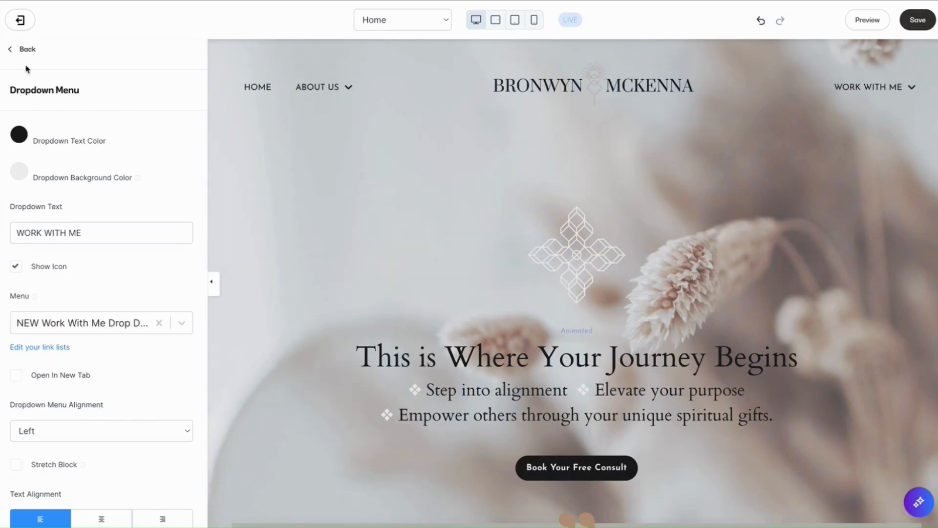
Move the WORK WITH ME dropdown block before the Logo in the Header section
click(23, 50)
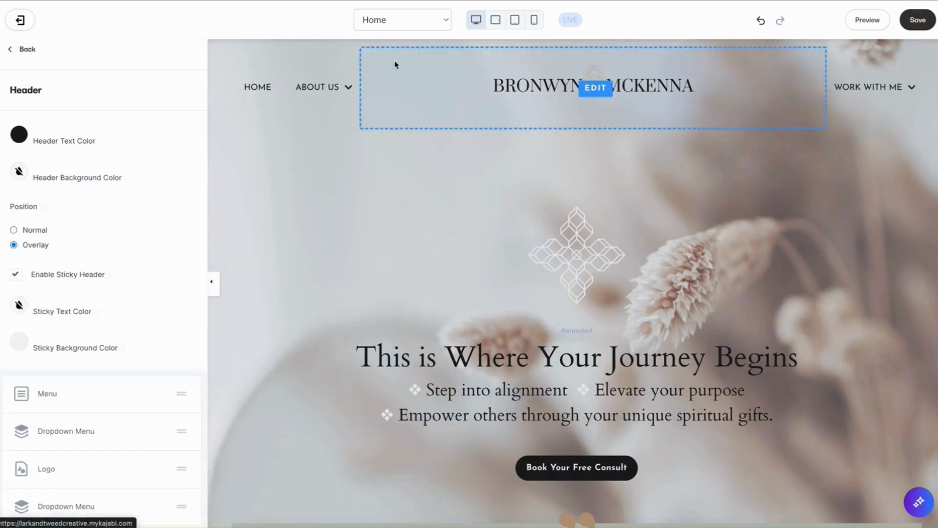
scroll(167, 493, down, 2)
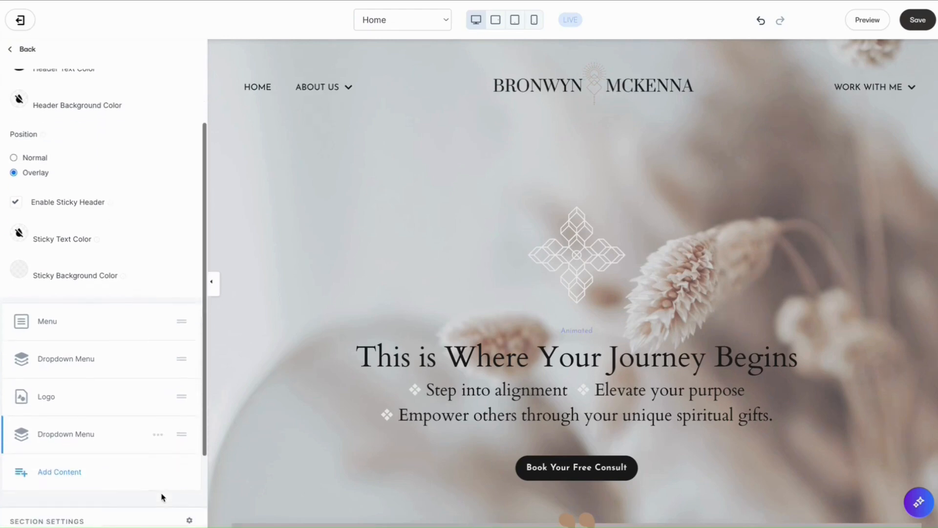
drag(181, 435, 181, 396)
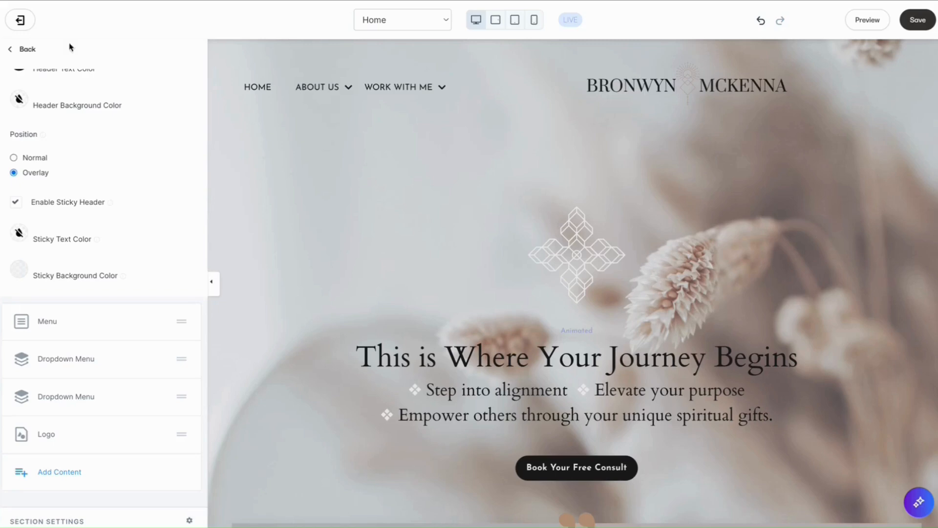
Add a Menu block to the Header after the Logo, assign "New Menu Left - Template" to it and turn off Stretch Block
click(50, 473)
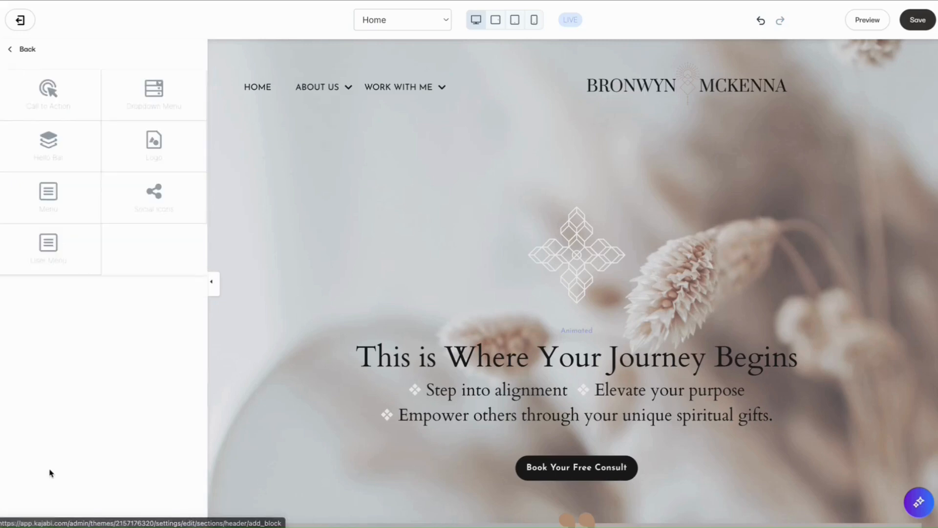
click(52, 198)
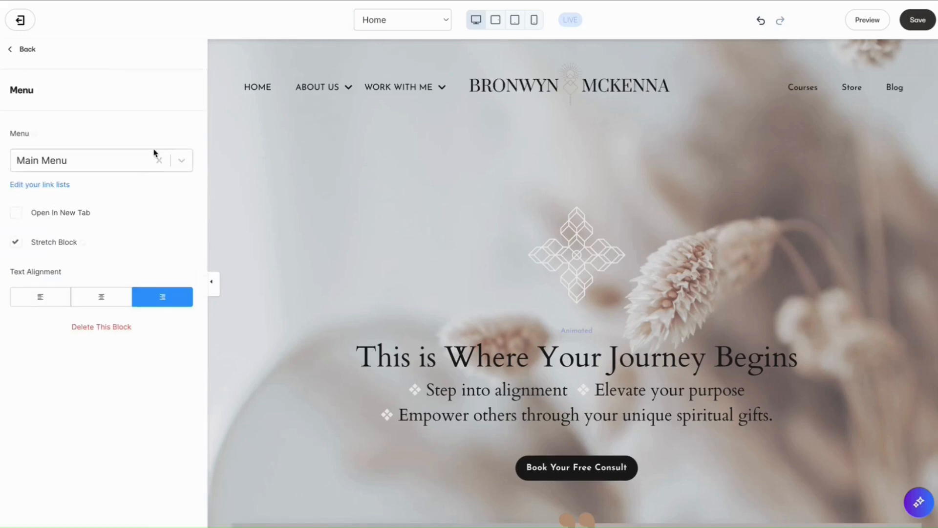
click(183, 161)
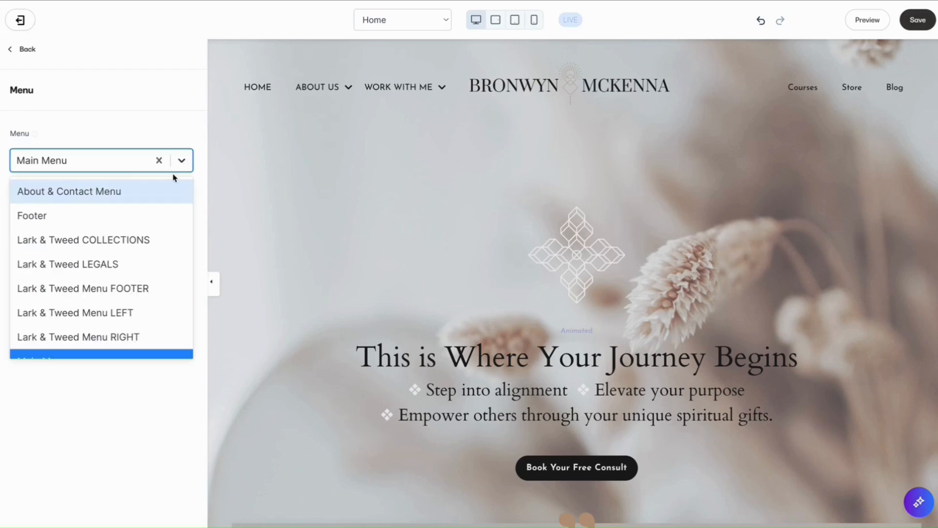
scroll(117, 298, down, 3)
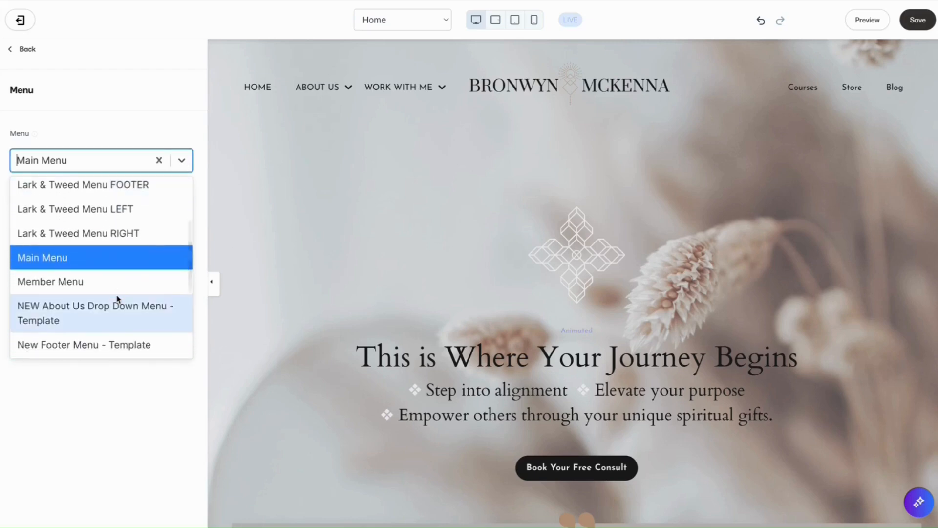
scroll(118, 299, down, 3)
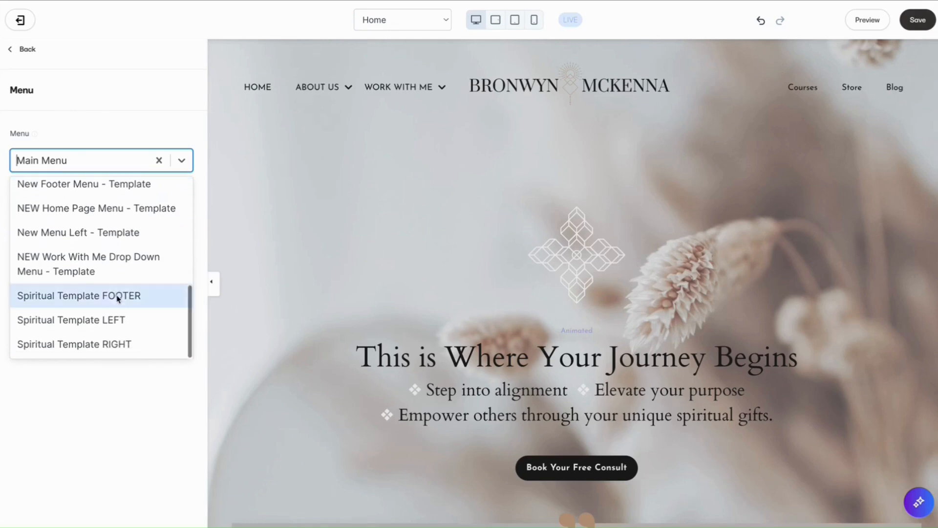
click(106, 229)
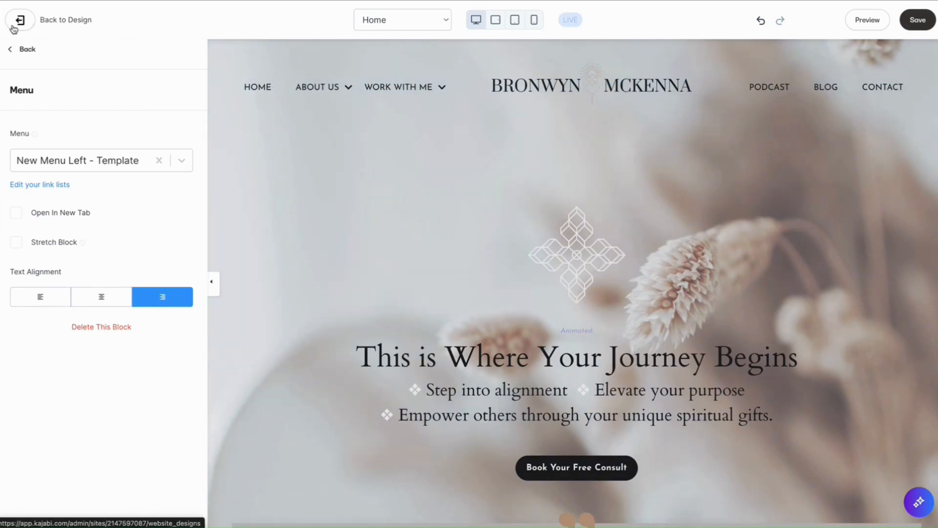
Add a User Menu block to the Header section after the newly added Menu block
click(26, 51)
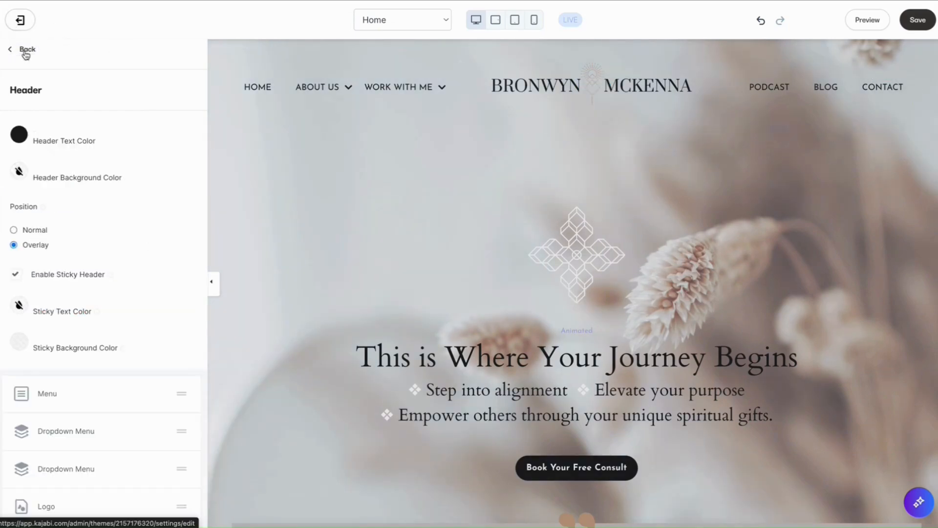
scroll(69, 327, down, 2)
scroll(70, 327, up, 1)
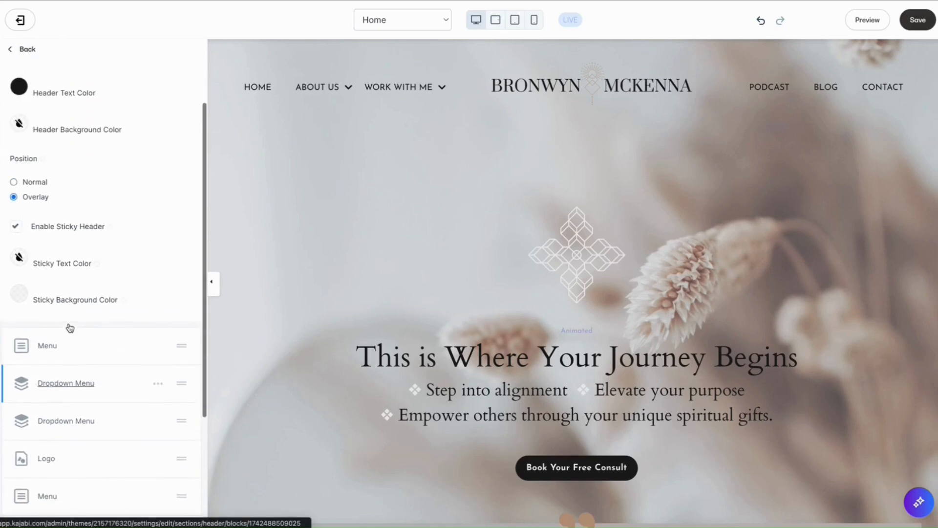
scroll(70, 328, down, 1)
scroll(70, 327, up, 1)
scroll(69, 326, down, 3)
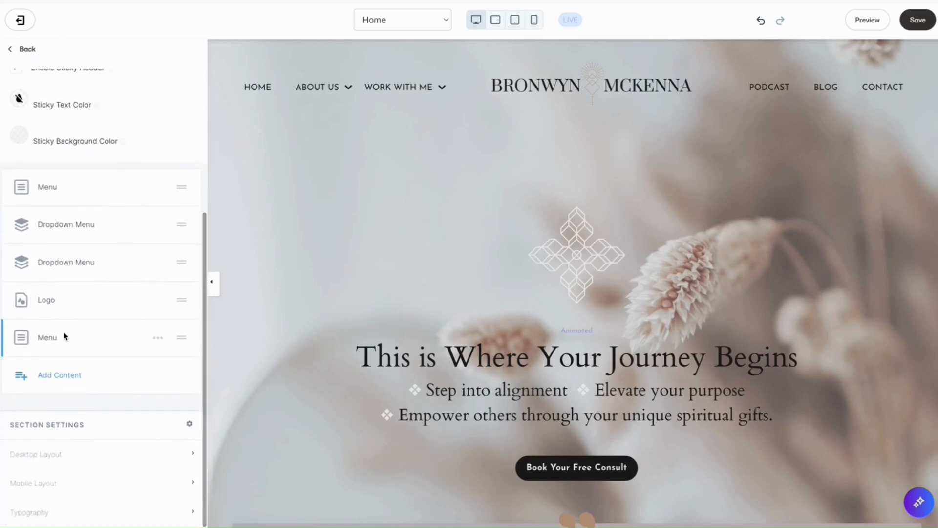
click(68, 381)
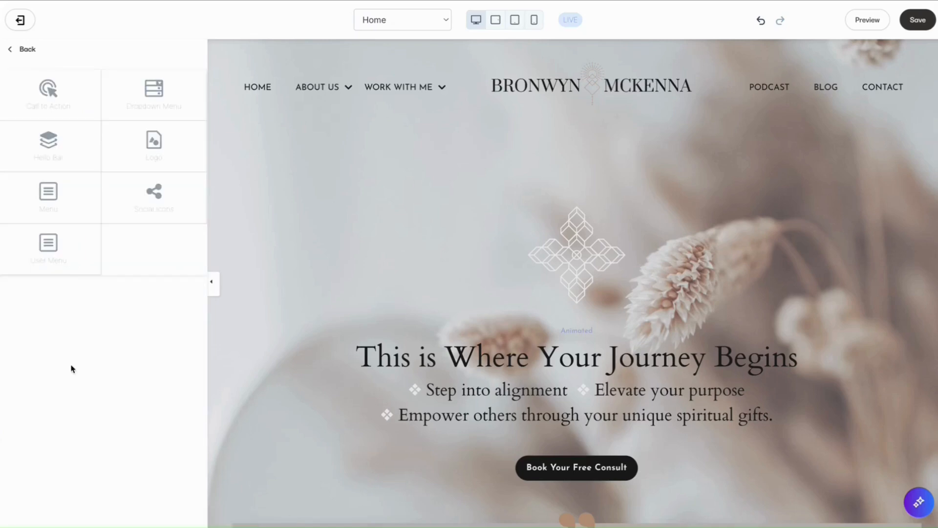
click(47, 252)
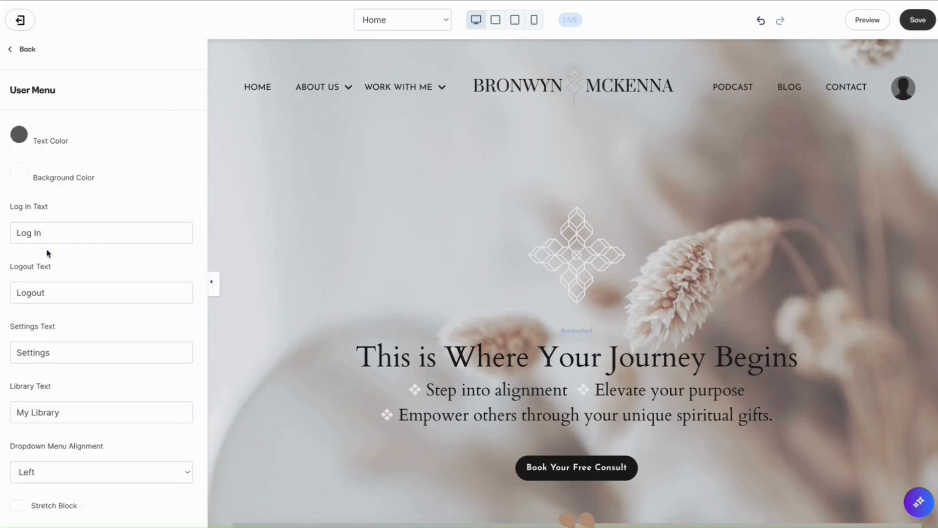
Set the User Menu's text color to #1A1A1A and its background color to light grey #E9E9E9 with an alpha of 70
click(19, 139)
click(85, 306)
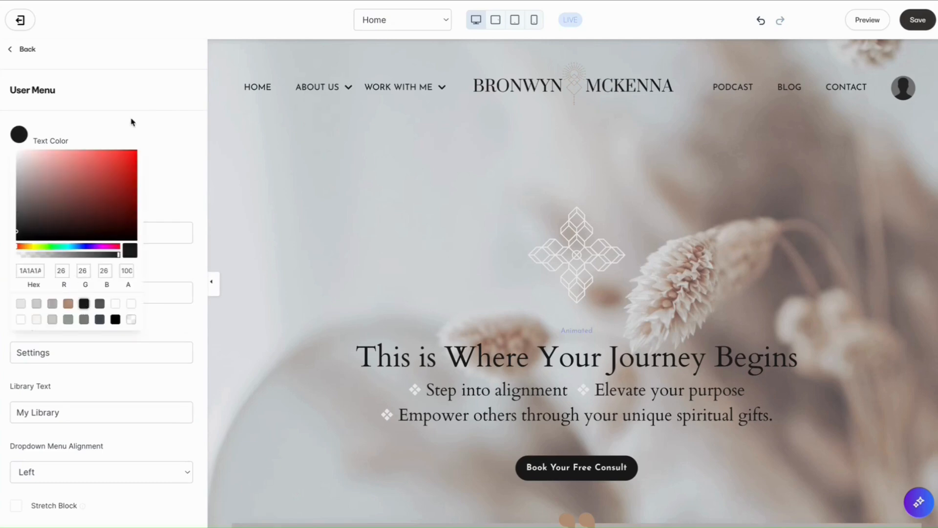
click(130, 123)
click(19, 171)
click(21, 340)
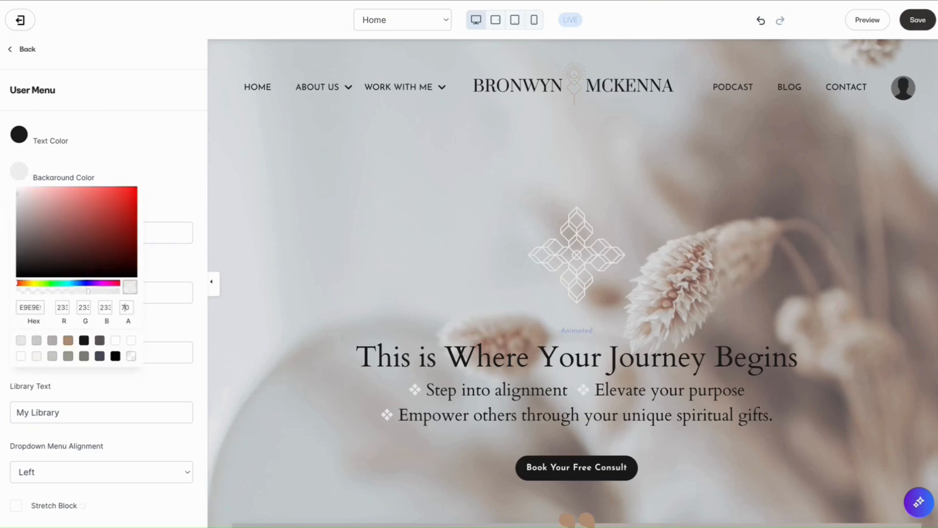
click(163, 164)
Try right alignment for the User Menu's dropdown and text, and return both settings to left
scroll(102, 258, down, 3)
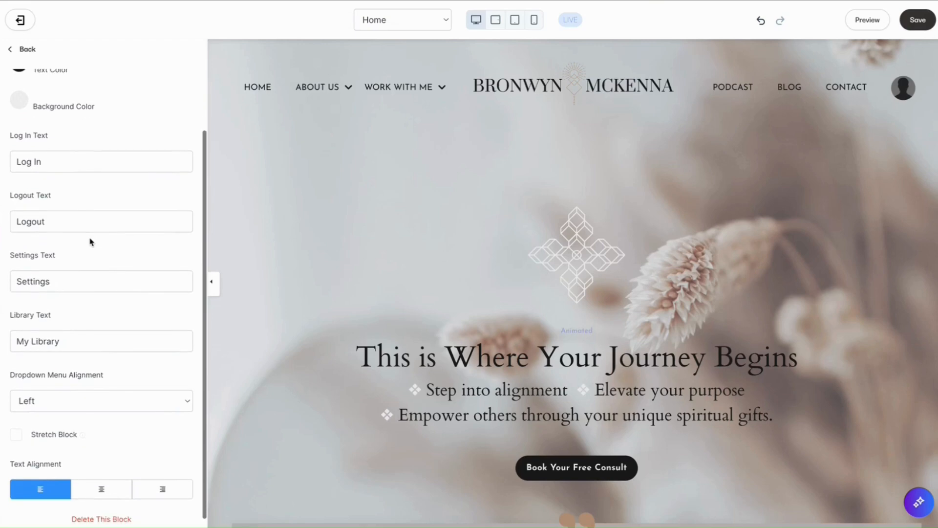
scroll(34, 423, down, 1)
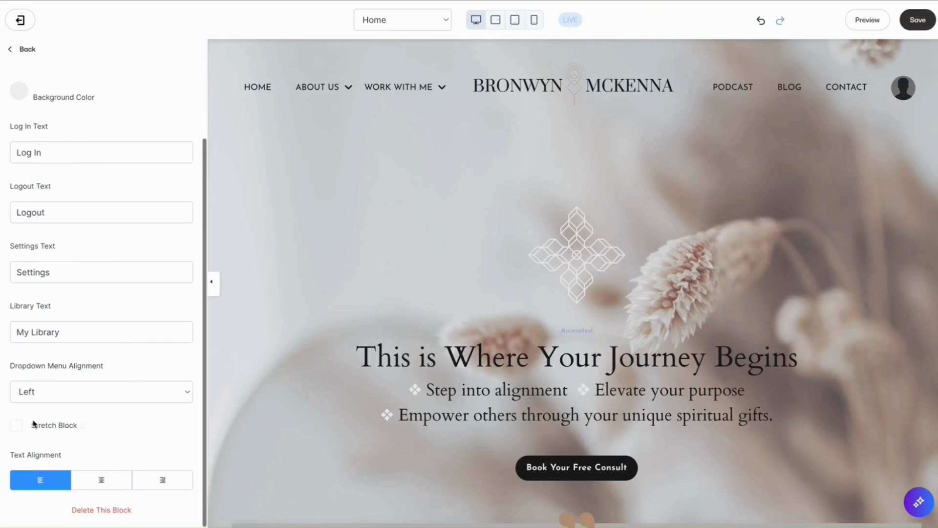
click(181, 395)
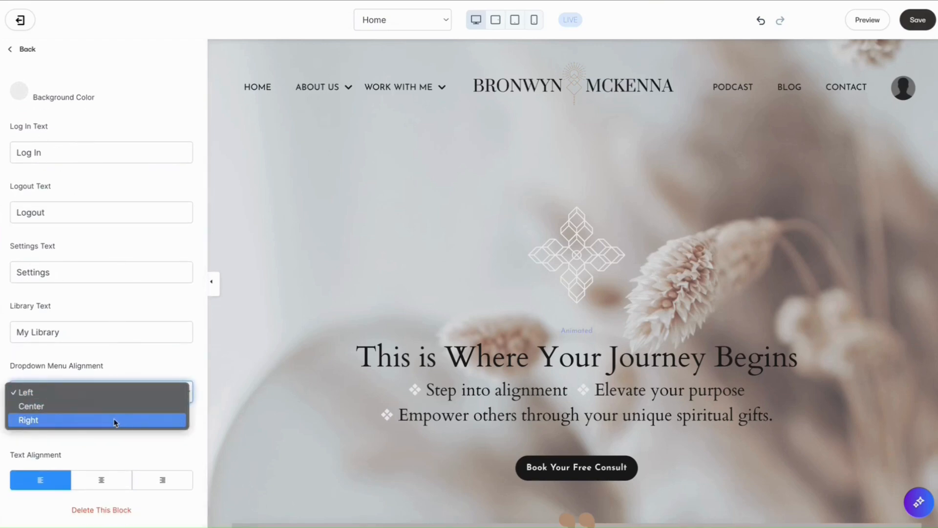
click(116, 420)
click(180, 395)
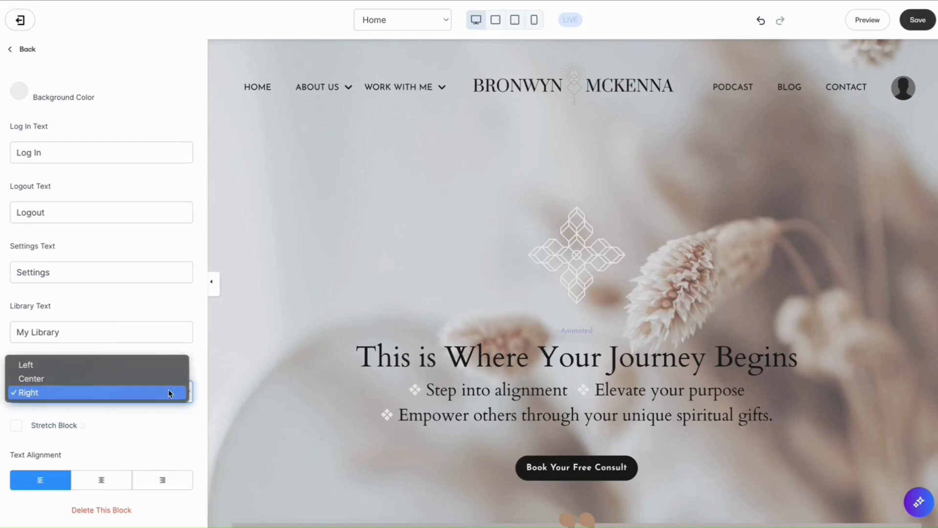
click(76, 366)
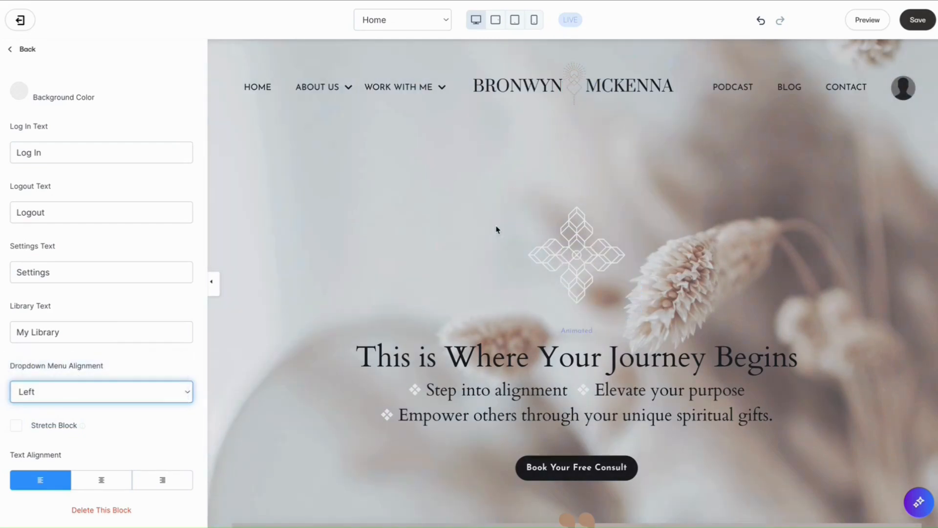
click(161, 483)
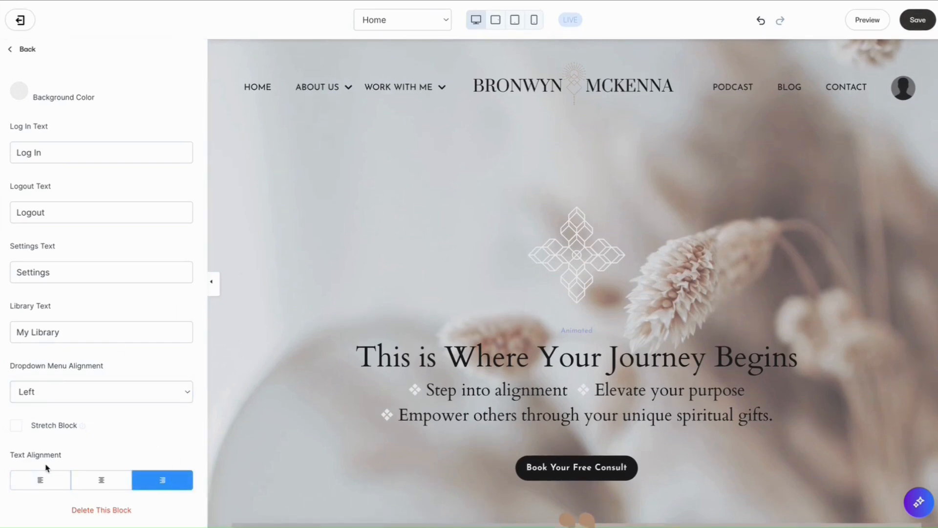
click(40, 480)
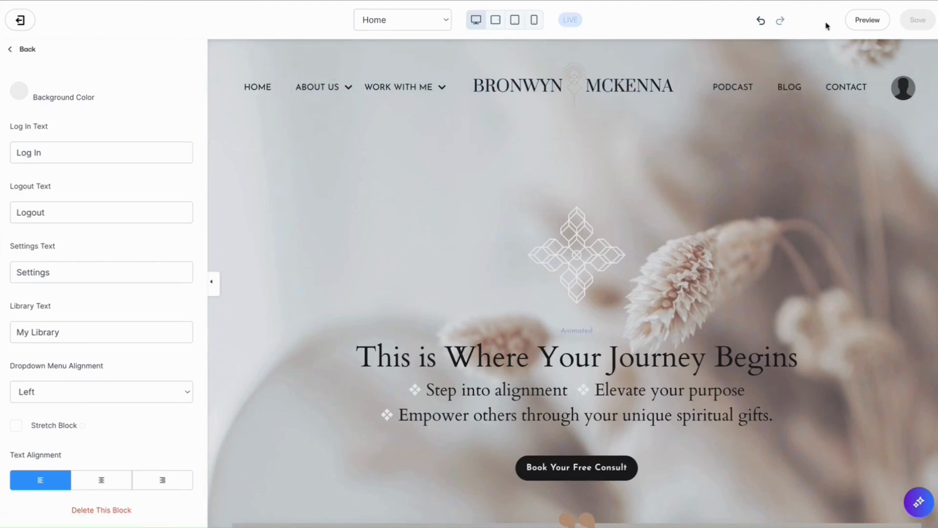
Preview the site and check the ABOUT US, WORK WITH ME and user menu dropdowns in the header, ending back in the editor
click(868, 21)
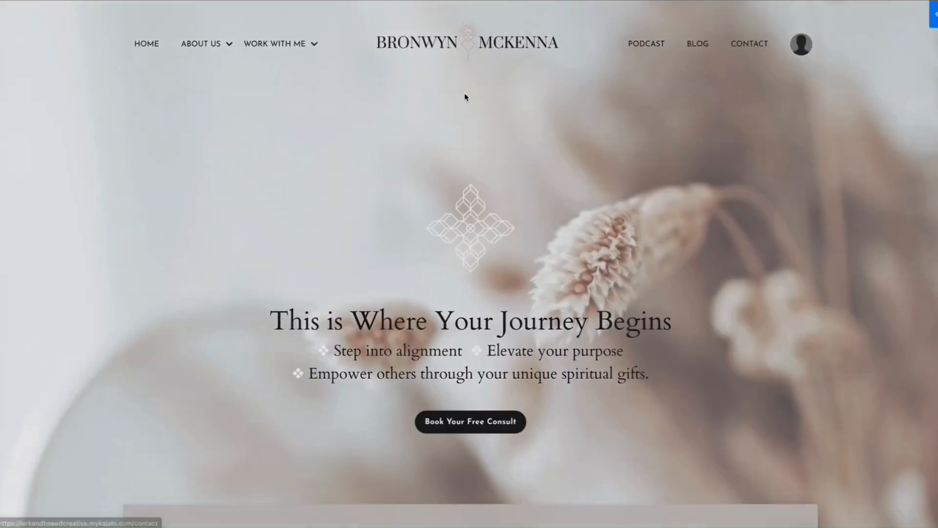
click(228, 43)
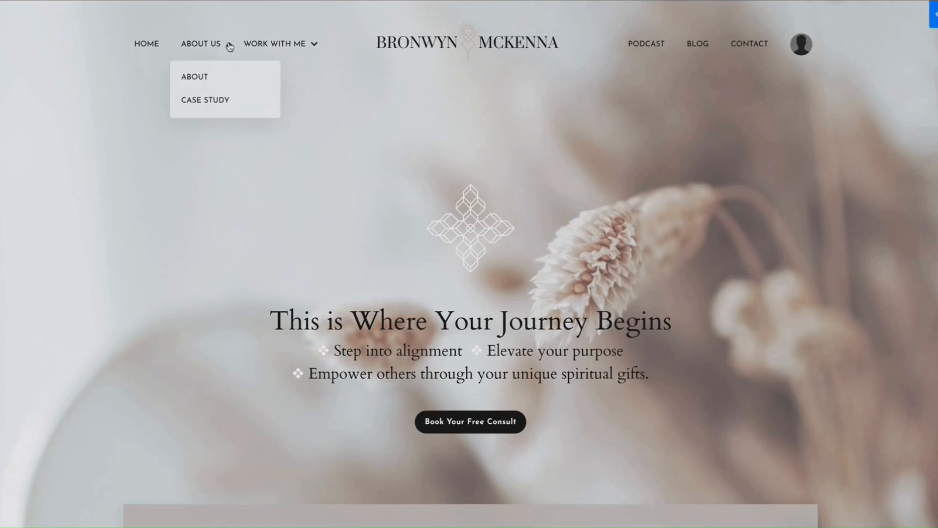
click(313, 45)
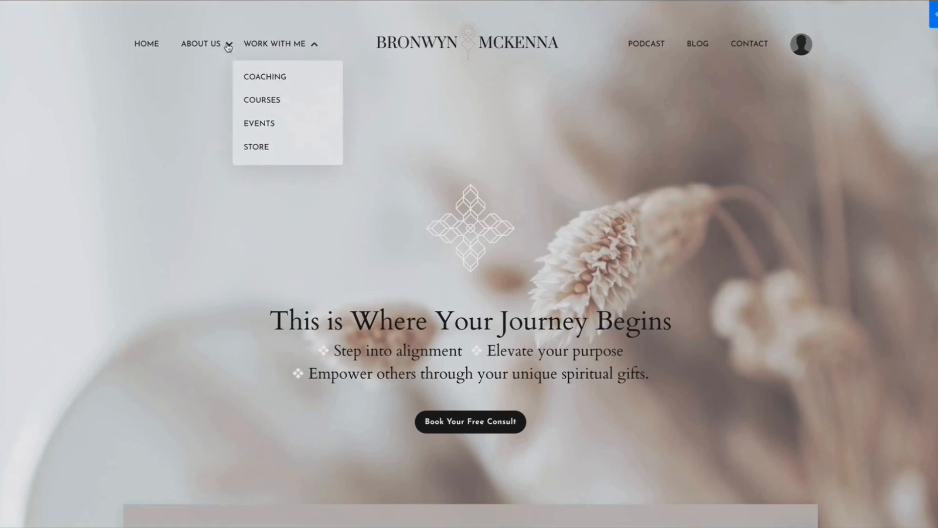
click(229, 44)
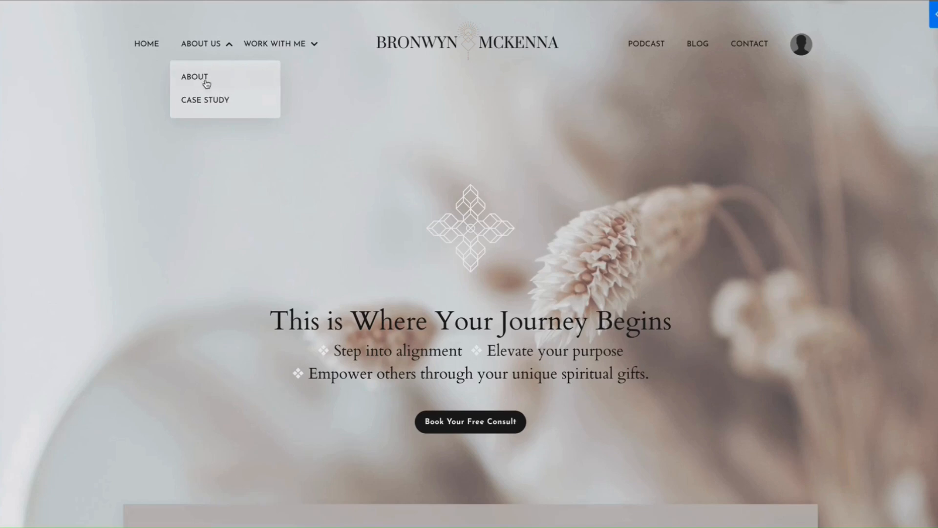
click(798, 52)
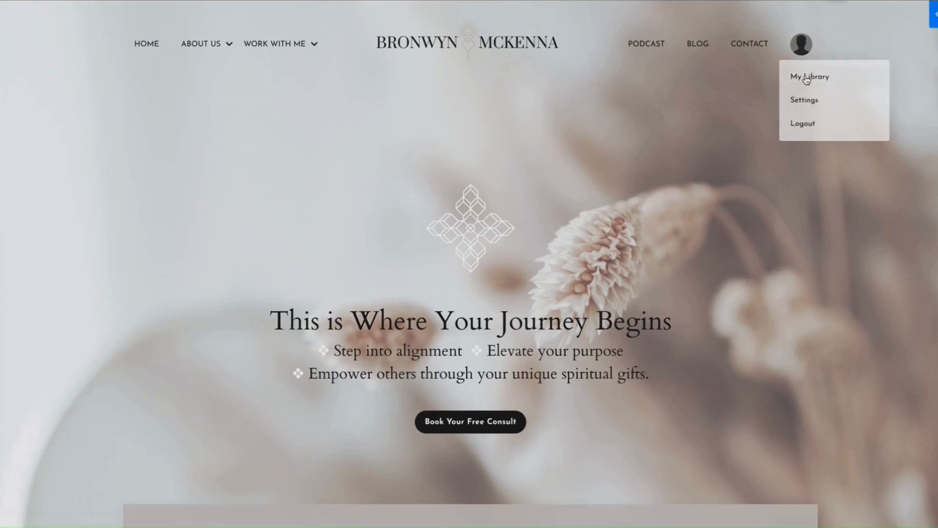
click(315, 44)
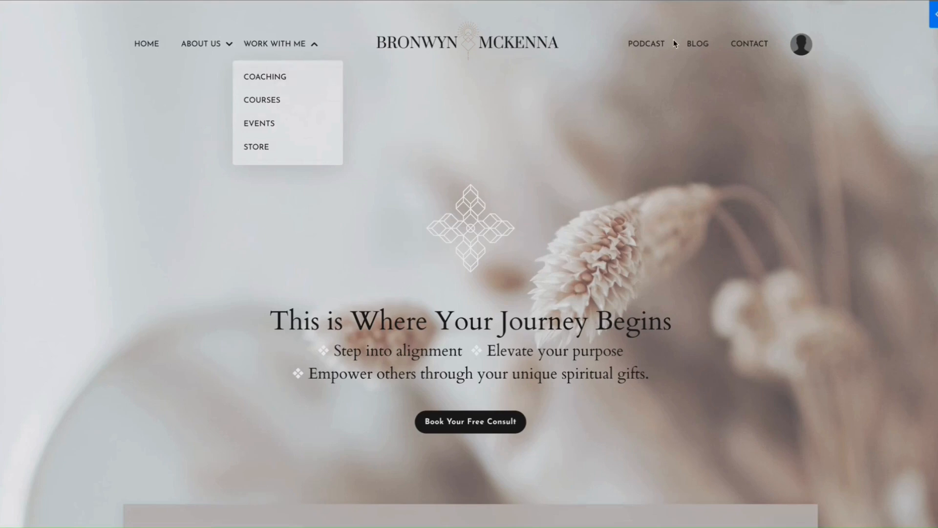
click(314, 44)
click(801, 44)
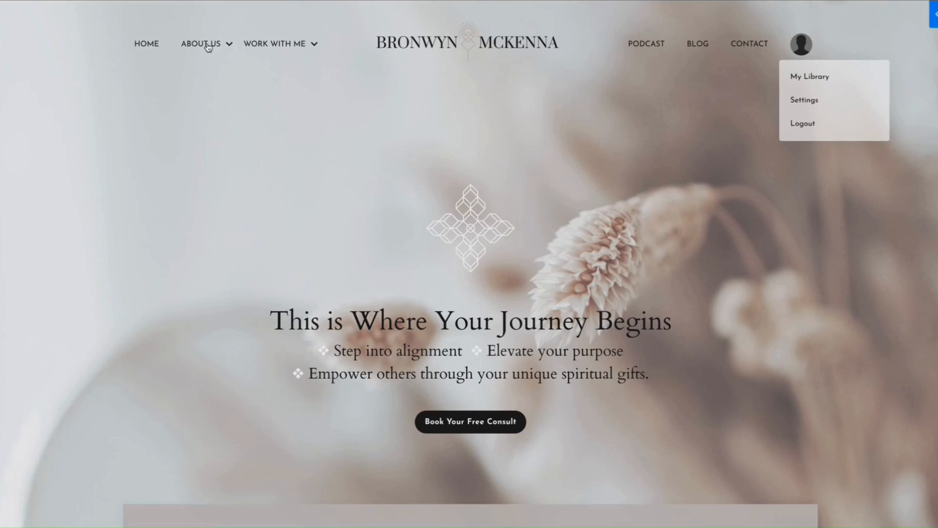
click(228, 45)
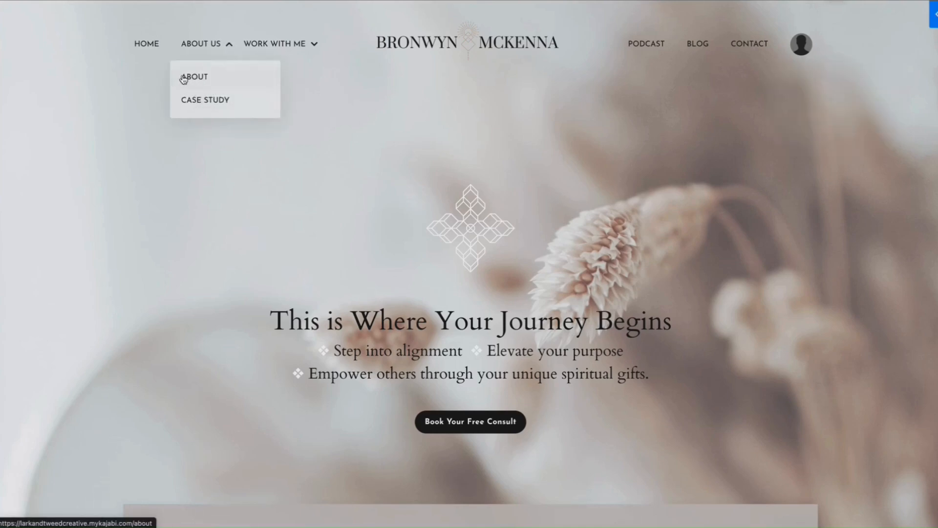
click(229, 44)
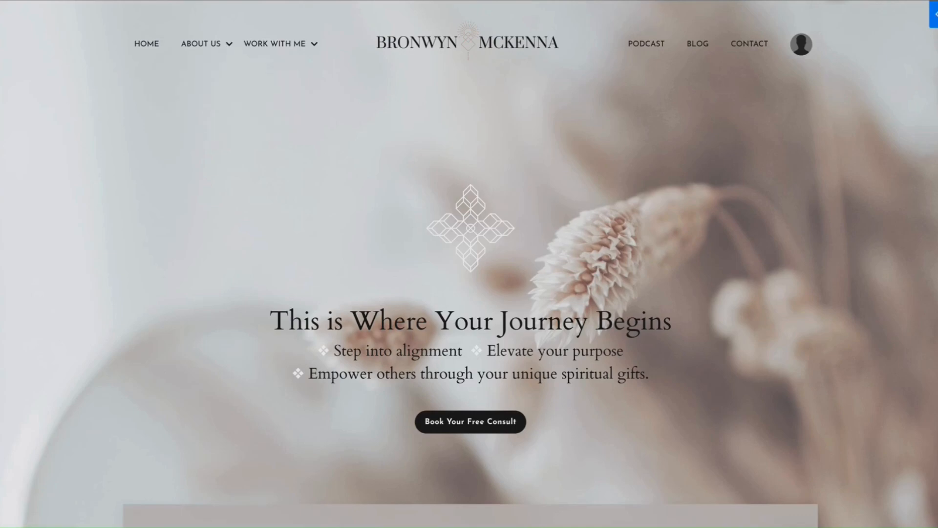
click(103, 0)
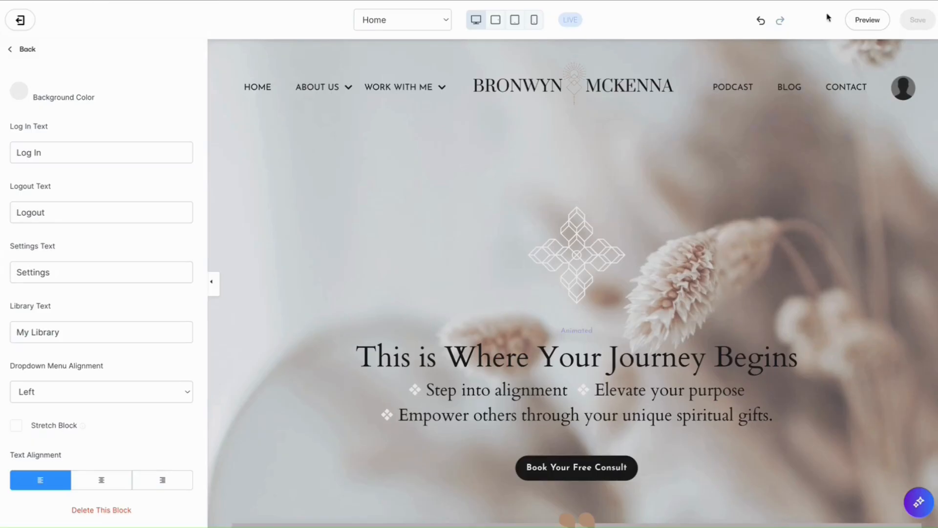
Change the User Menu's log in text to "LOG IN" and its logout text to "LOGOUT"
click(47, 155)
key(ctrl+a)
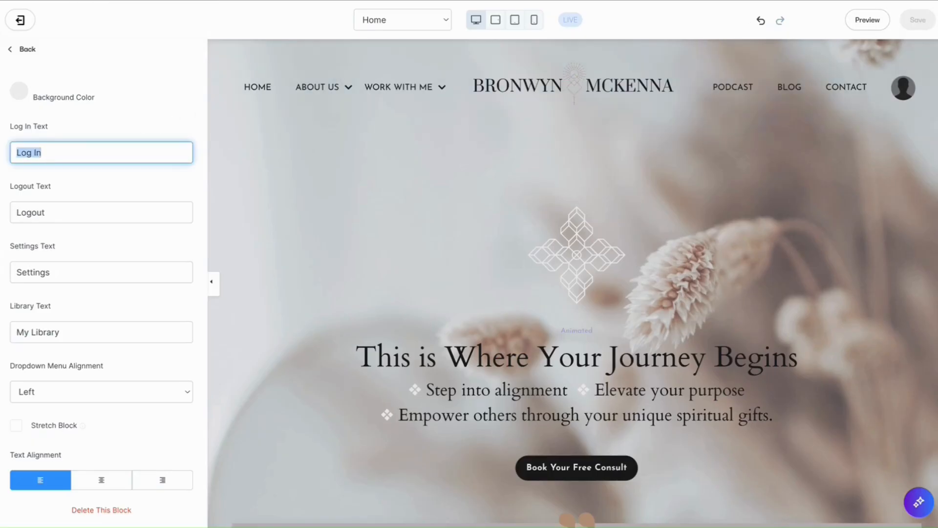
text(LOG IN)
click(59, 215)
key(ctrl+a)
text(LOGOUT)
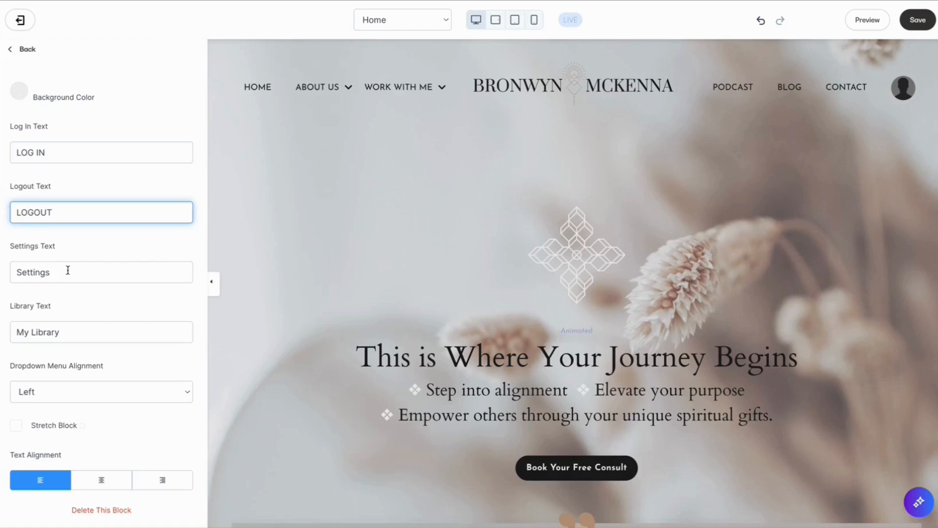
Change the User Menu's settings text to "SETTINGS" and its library text to "MY LIBRARY"
key(Tab)
text(SETTINGS)
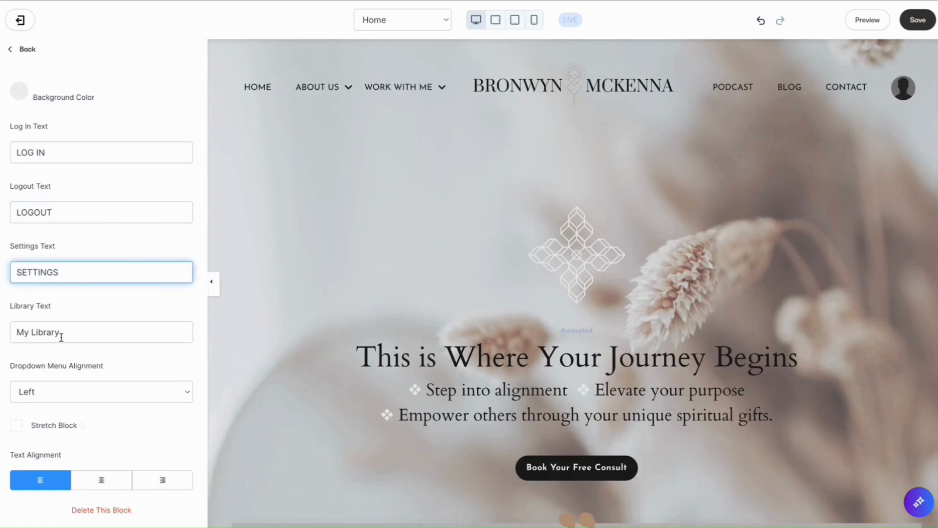
key(Tab)
text(M)
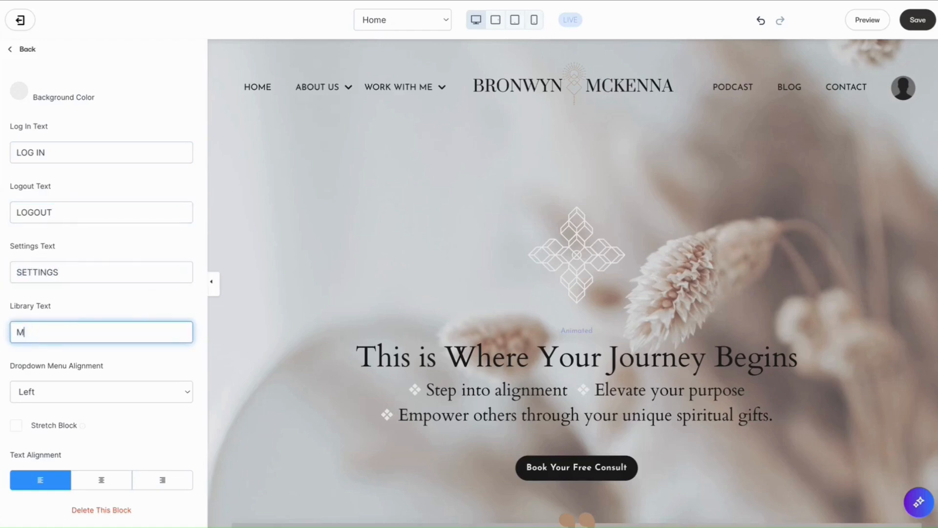
text(Y LIBRARY)
click(144, 370)
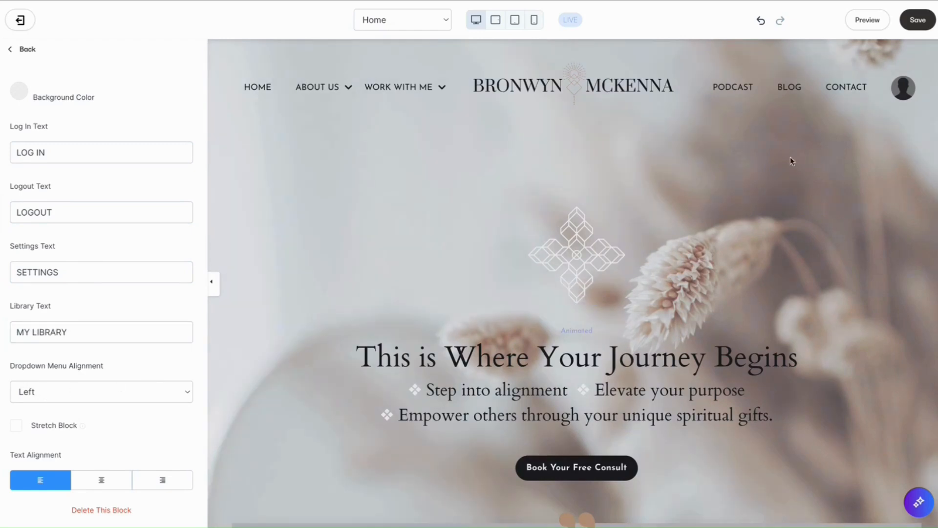
Save the User Menu changes, then preview the site and check the ABOUT US, WORK WITH ME and user menu dropdowns
click(918, 19)
click(24, 52)
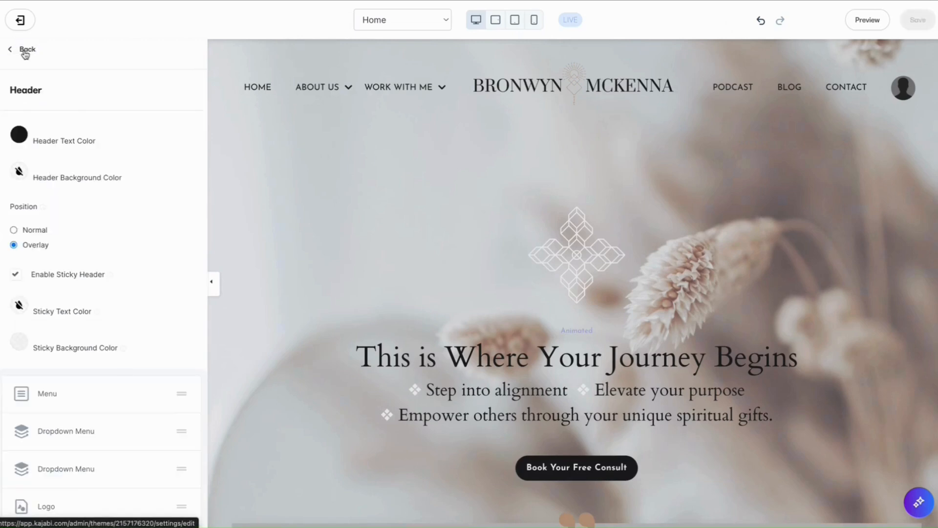
click(872, 25)
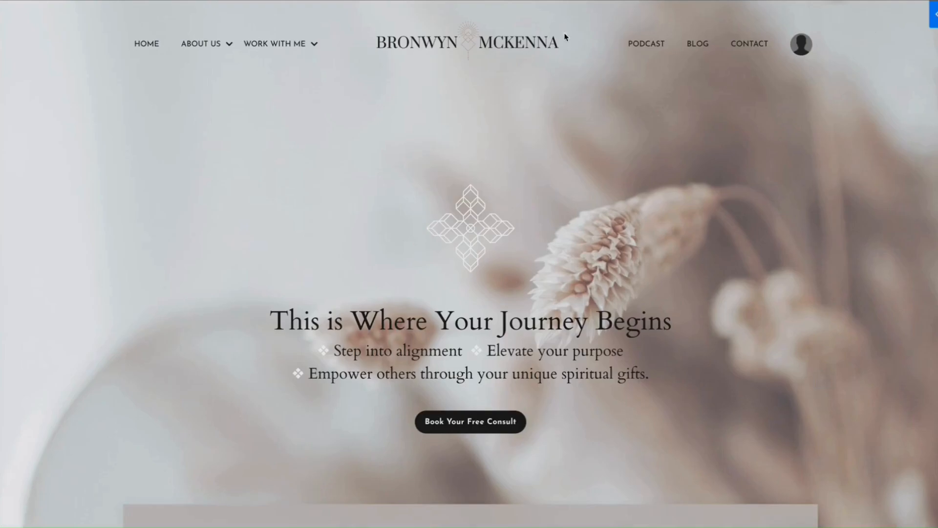
click(229, 47)
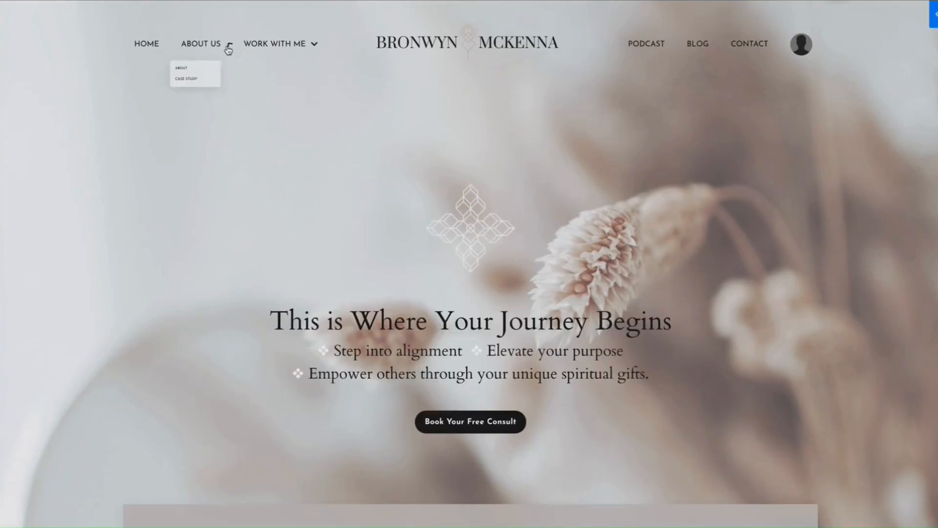
click(313, 45)
click(802, 44)
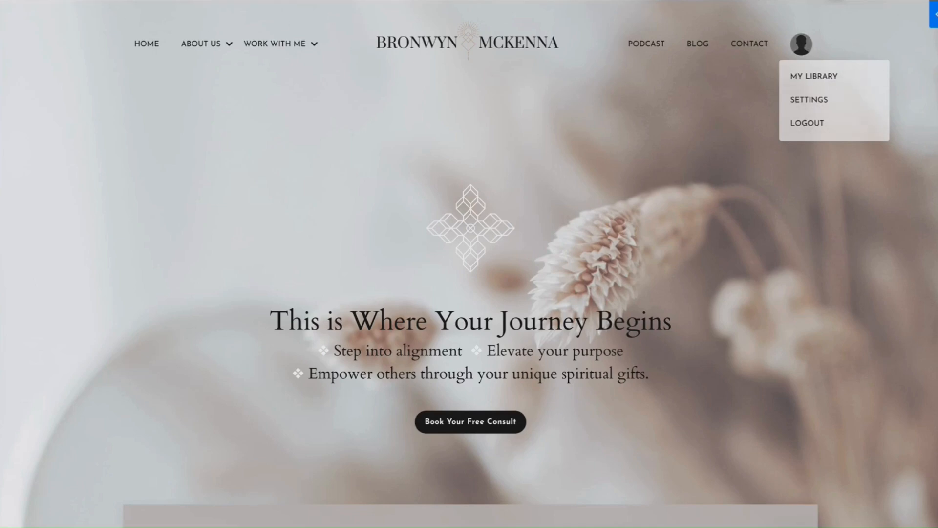
click(92, 52)
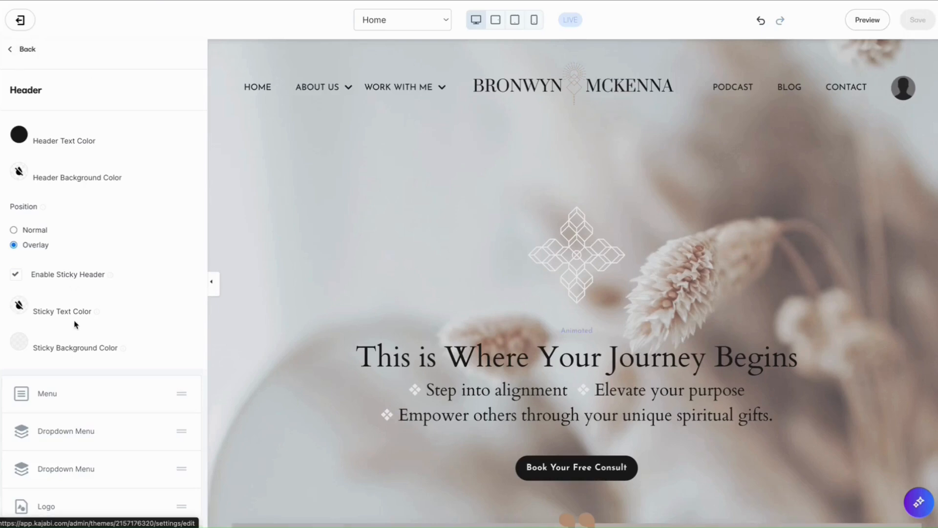
Move the Logo block above the first Menu block in the header, then save and preview the site
scroll(77, 312, down, 5)
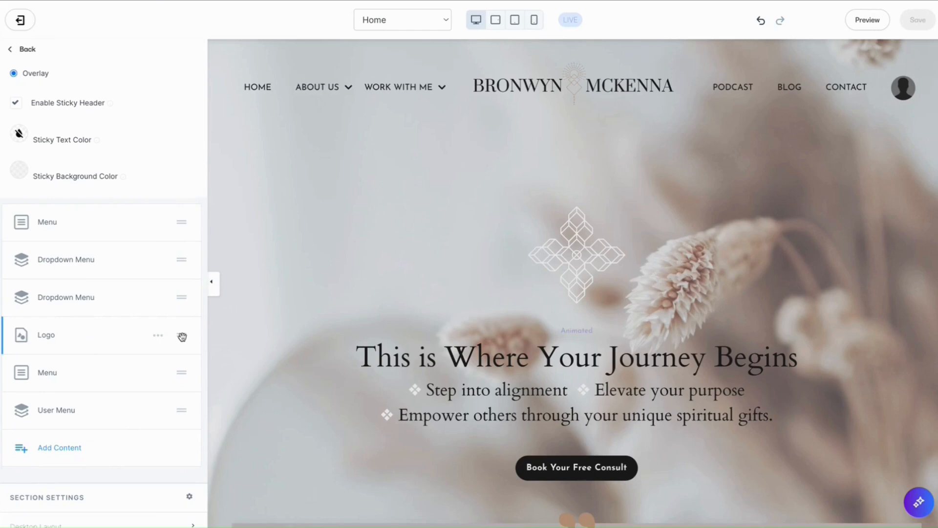
drag(181, 335, 183, 230)
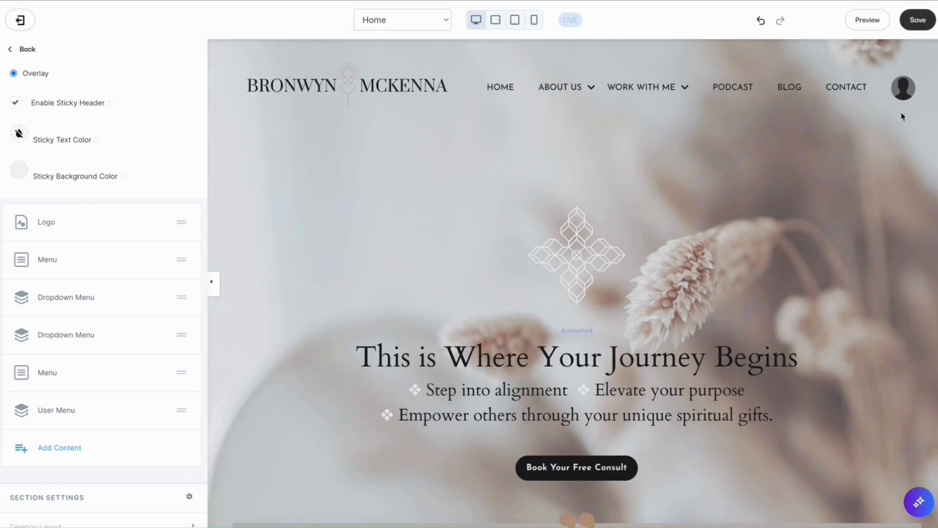
click(917, 20)
click(869, 22)
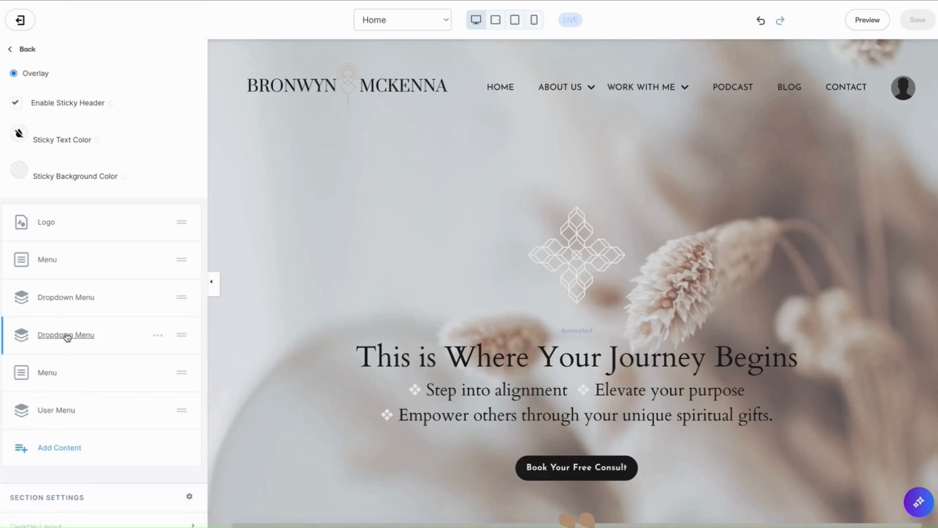
Set the text alignment of the header's second Menu block to left, then save and preview the site
click(49, 374)
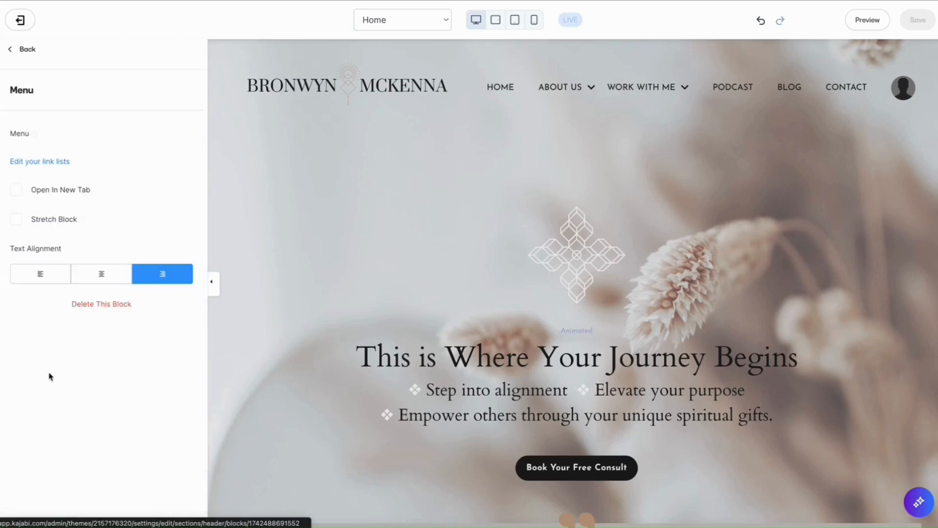
click(46, 297)
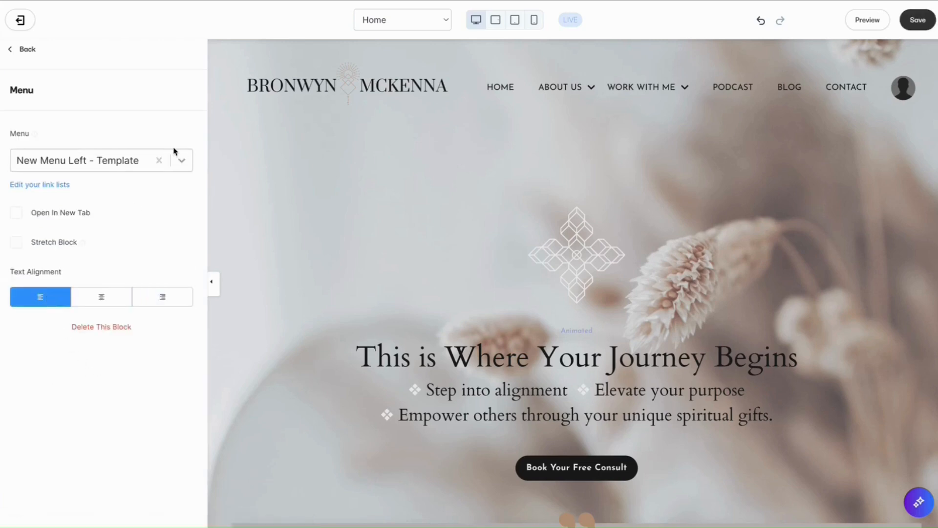
click(918, 22)
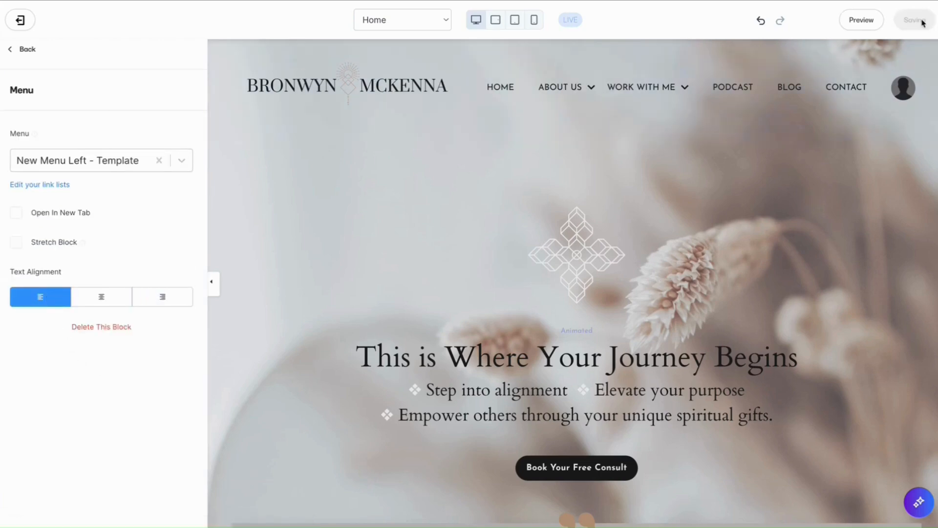
click(867, 21)
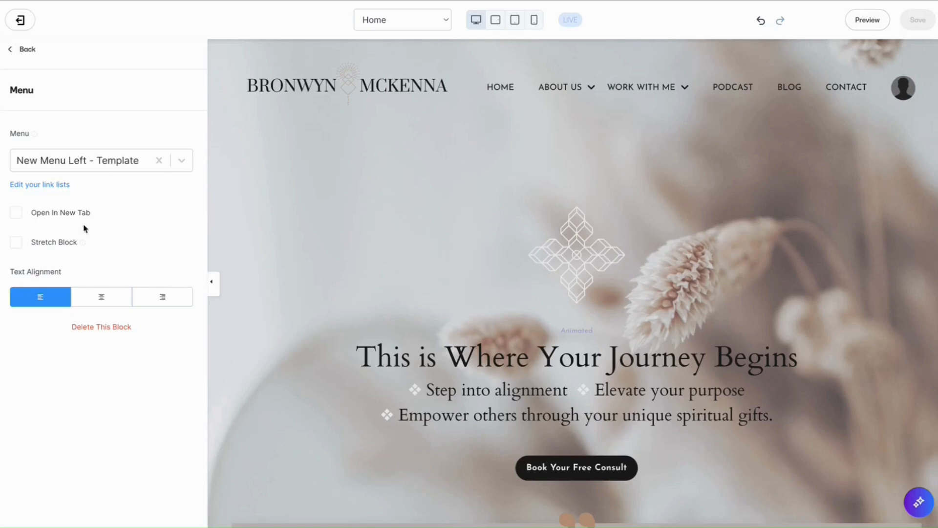
Set the text alignment of the header's Logo block to left
click(22, 49)
scroll(49, 376, down, 1)
click(46, 377)
scroll(57, 337, down, 2)
scroll(57, 337, down, 2)
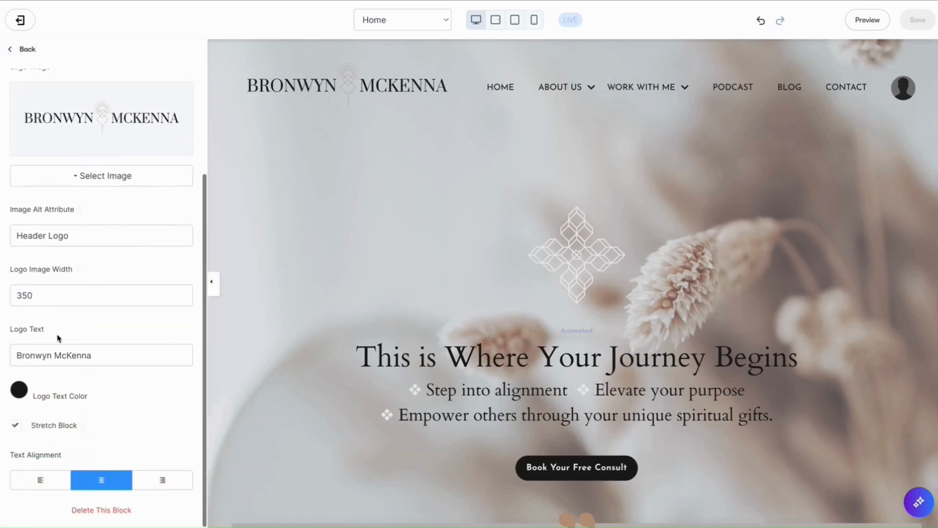
click(43, 480)
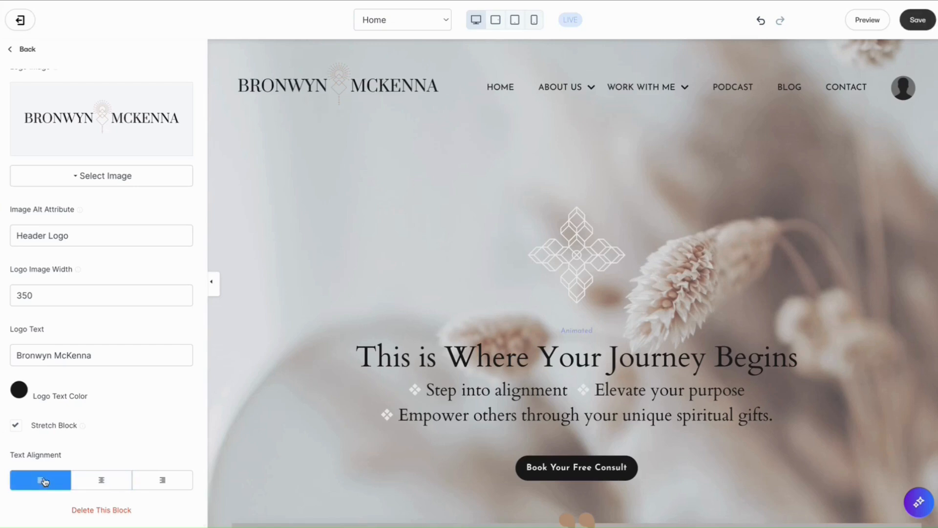
Try the Logo block without Stretch Block, re-enable the option, and save and preview the header
click(16, 428)
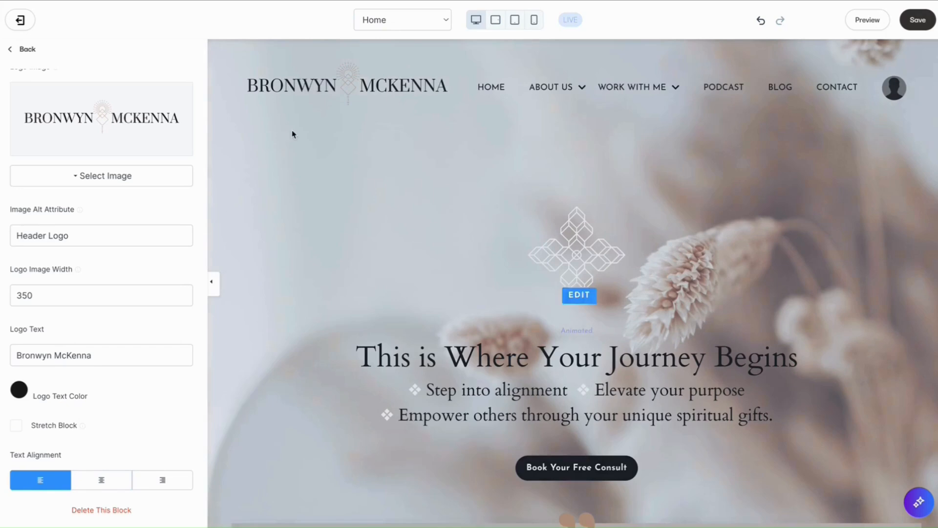
click(16, 426)
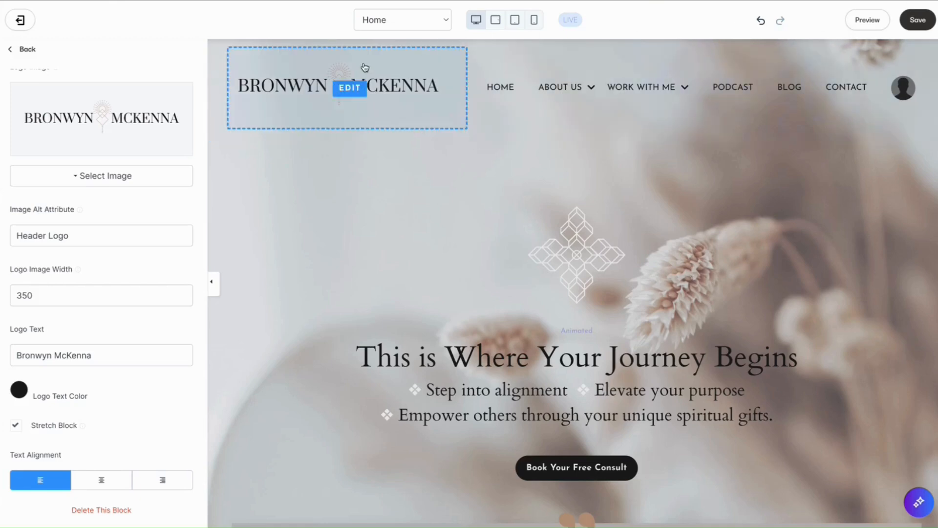
click(918, 22)
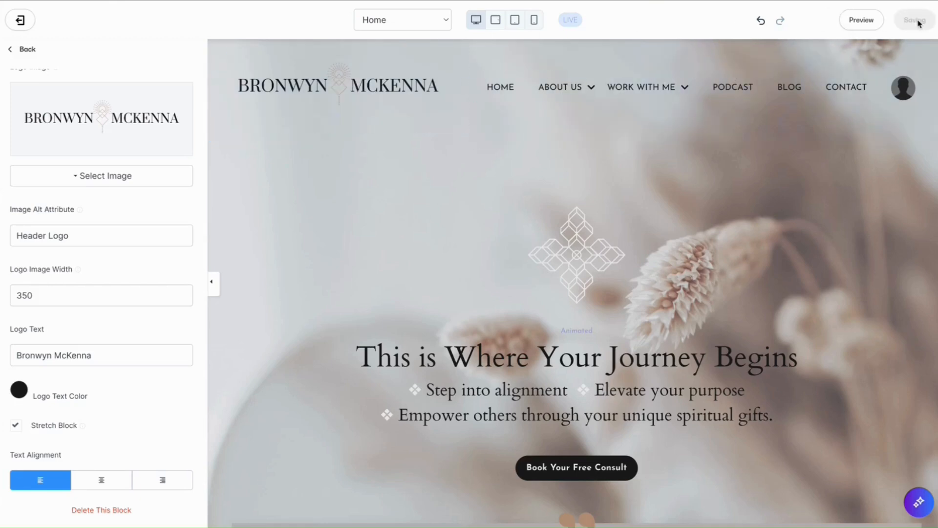
click(861, 20)
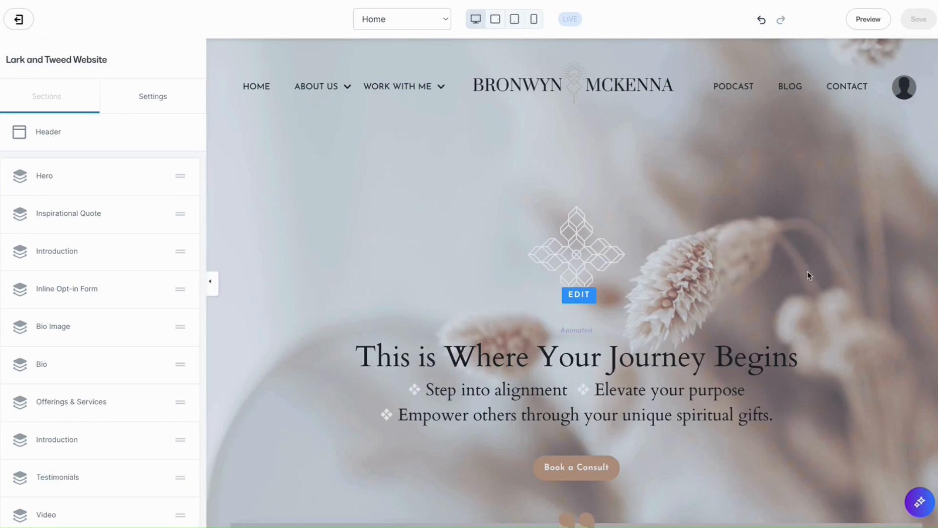
Assign the New Footer Menu - Template menu to the Link List block in the website's footer
scroll(807, 275, down, 20)
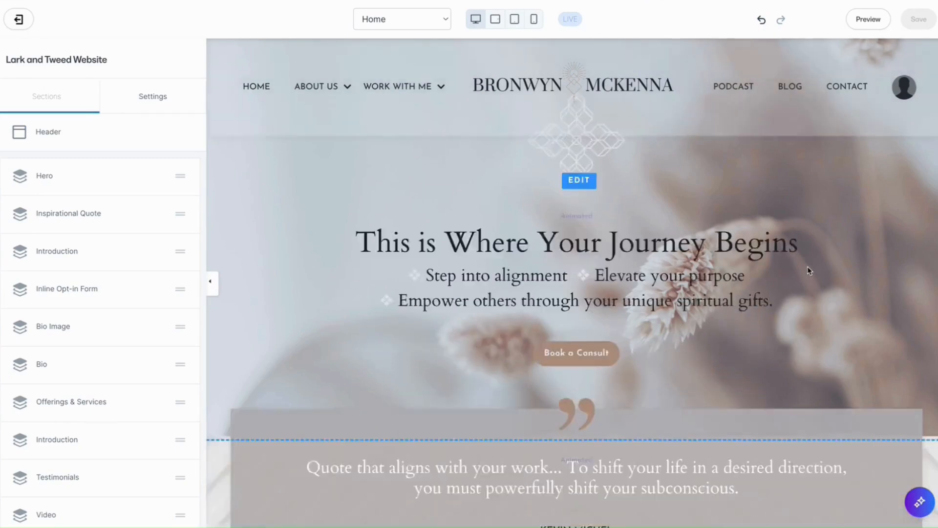
scroll(809, 271, down, 15)
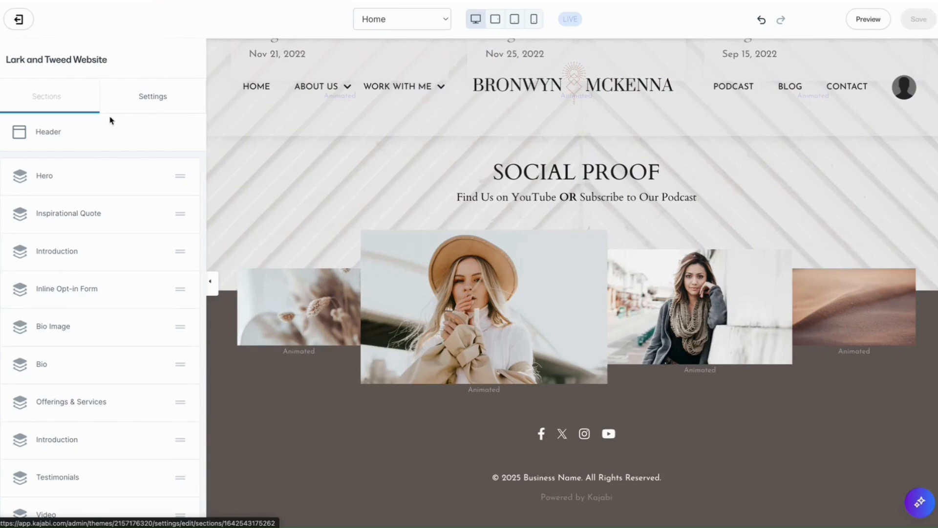
scroll(107, 447, down, 7)
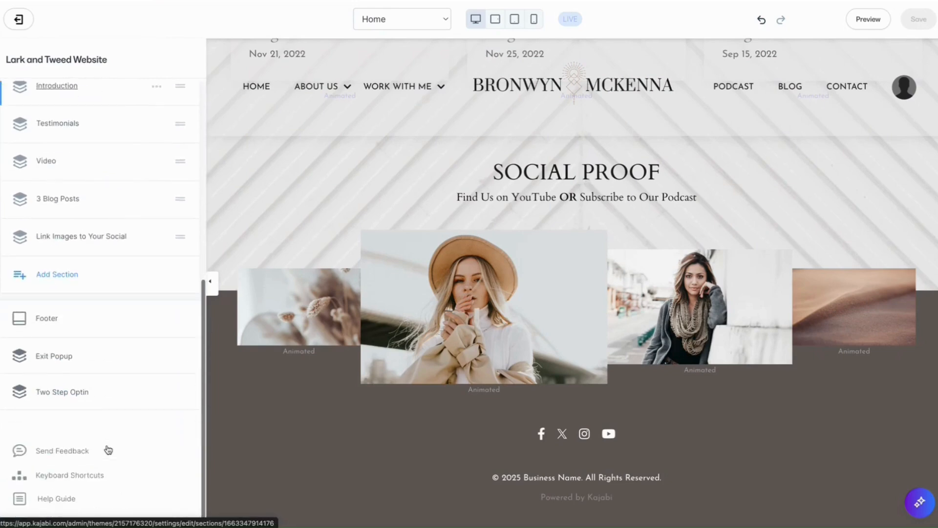
click(47, 320)
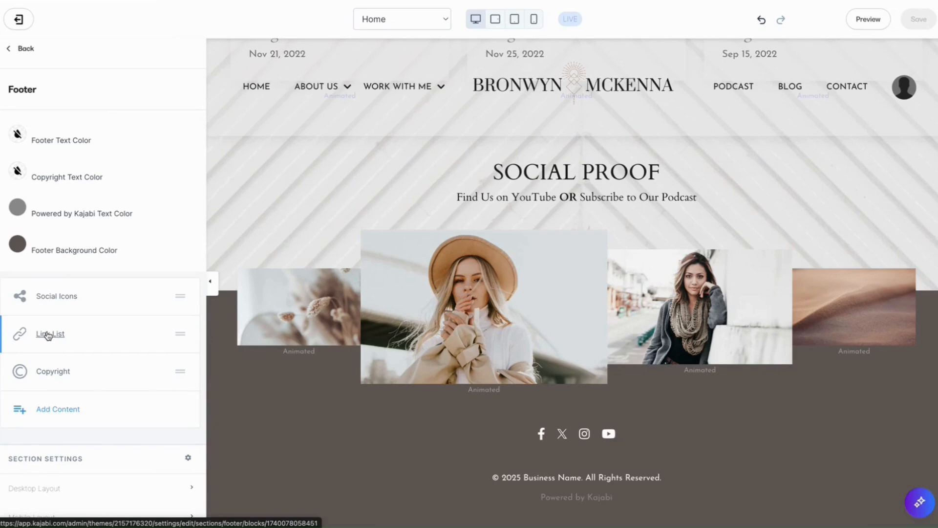
click(48, 334)
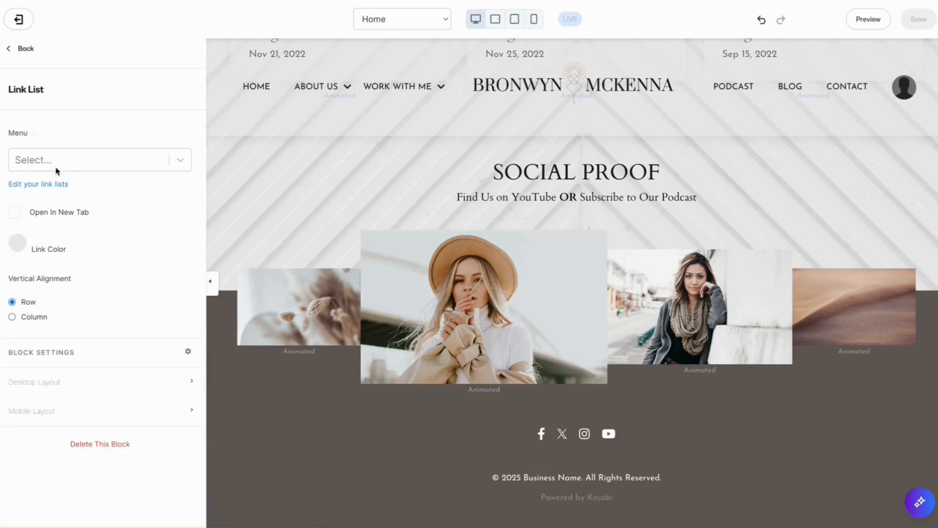
click(180, 160)
scroll(133, 274, down, 4)
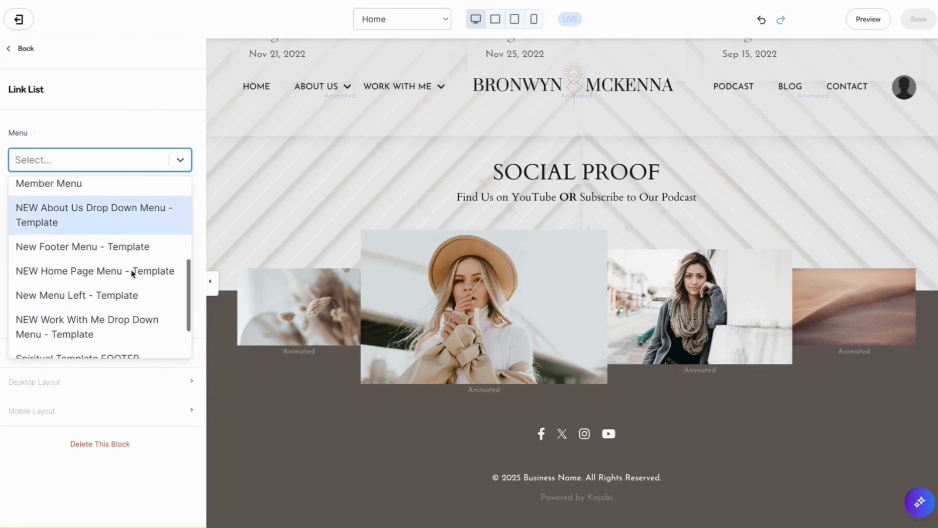
click(76, 249)
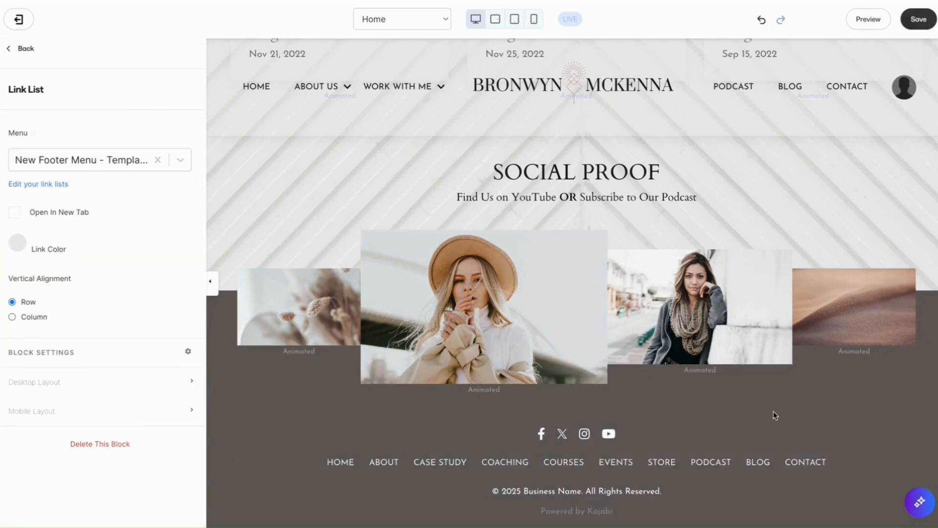
Save the footer change, then preview the site and check the menu links in the footer
click(923, 17)
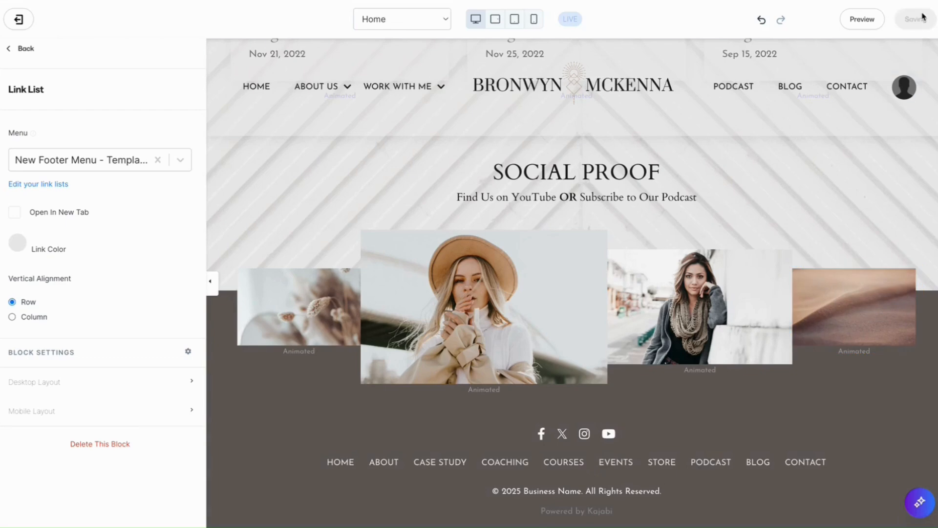
click(869, 20)
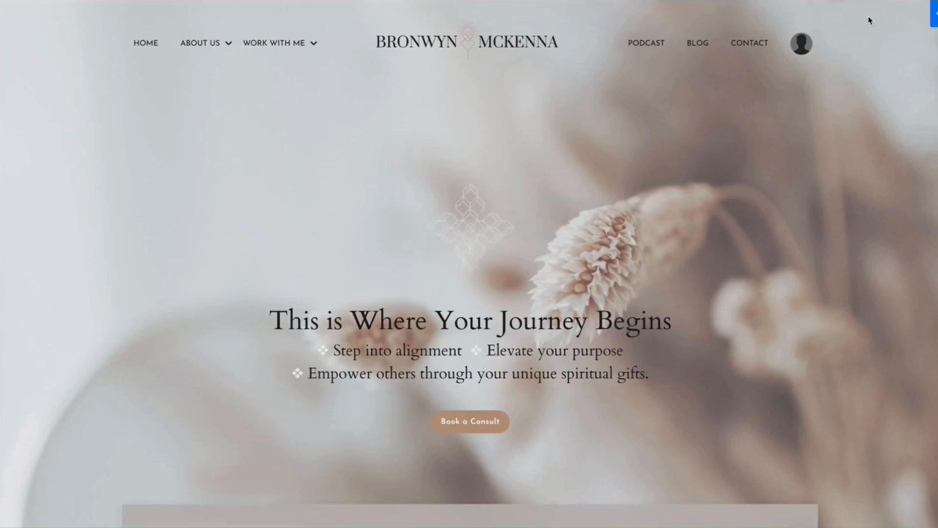
scroll(869, 20, down, 20)
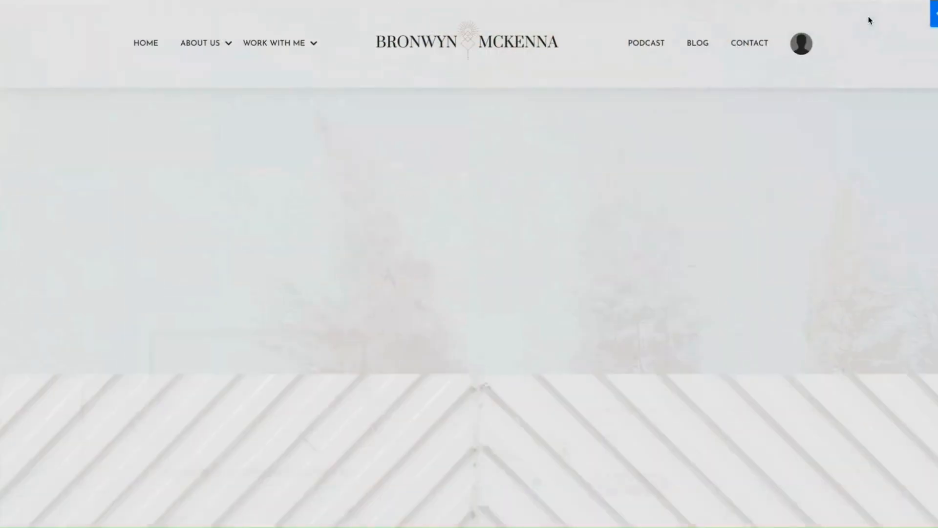
scroll(869, 20, down, 20)
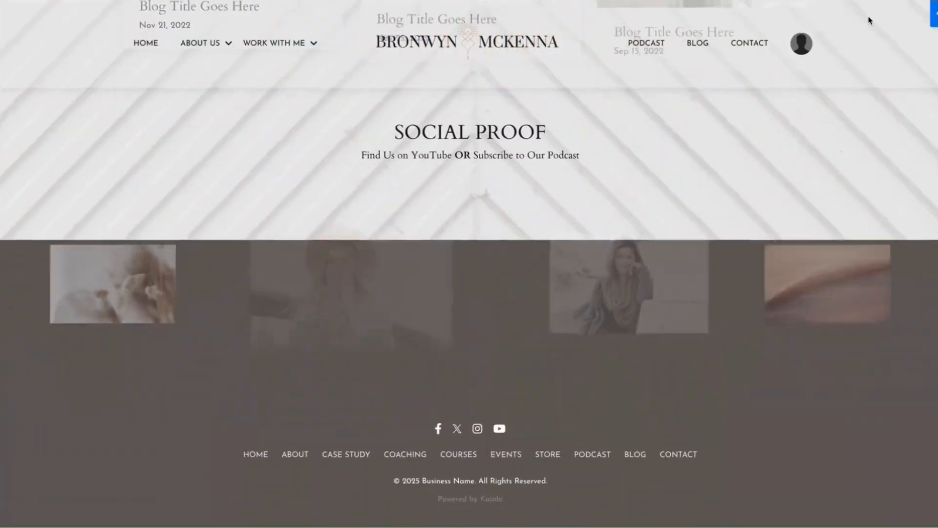